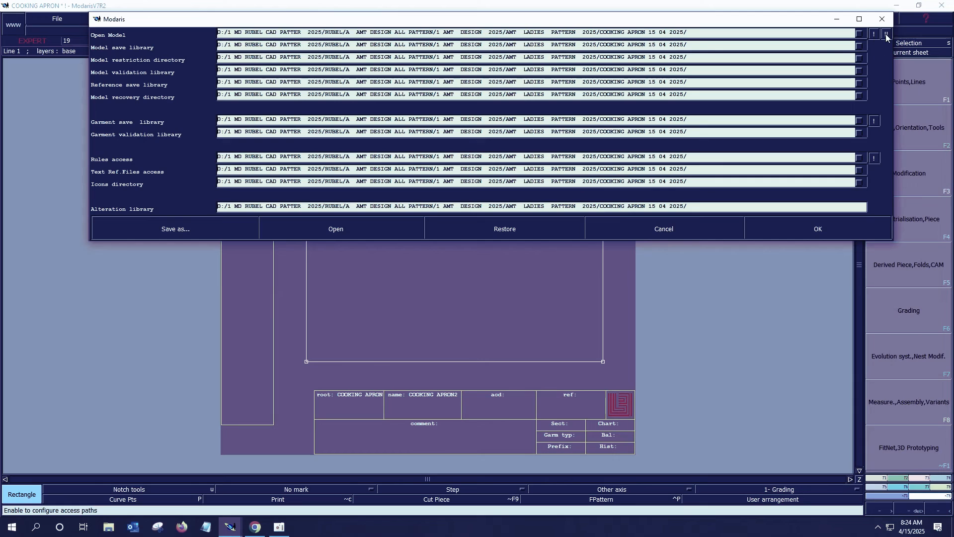
Close the access paths settings and add dynamic length measurements to the rectangle's upper and right edges
left_click(821, 231)
key("l")
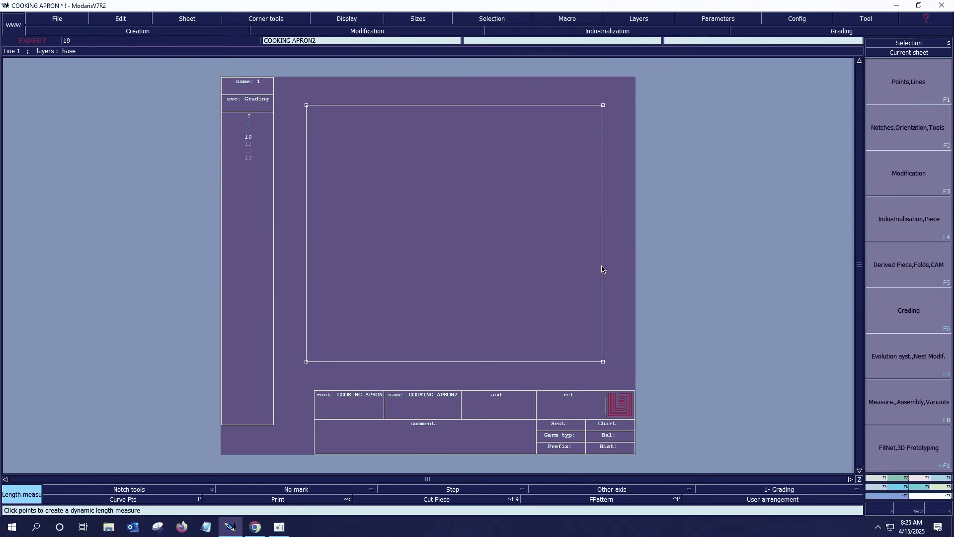
left_click(601, 268)
left_click_drag(571, 107, 441, 105)
key("ctrl+z")
left_click(449, 106)
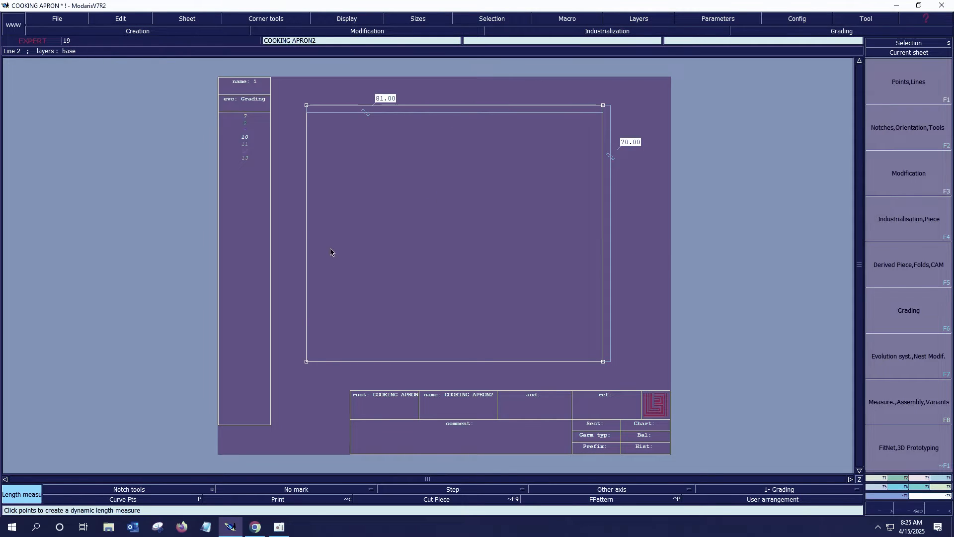
key("v")
left_click(306, 361)
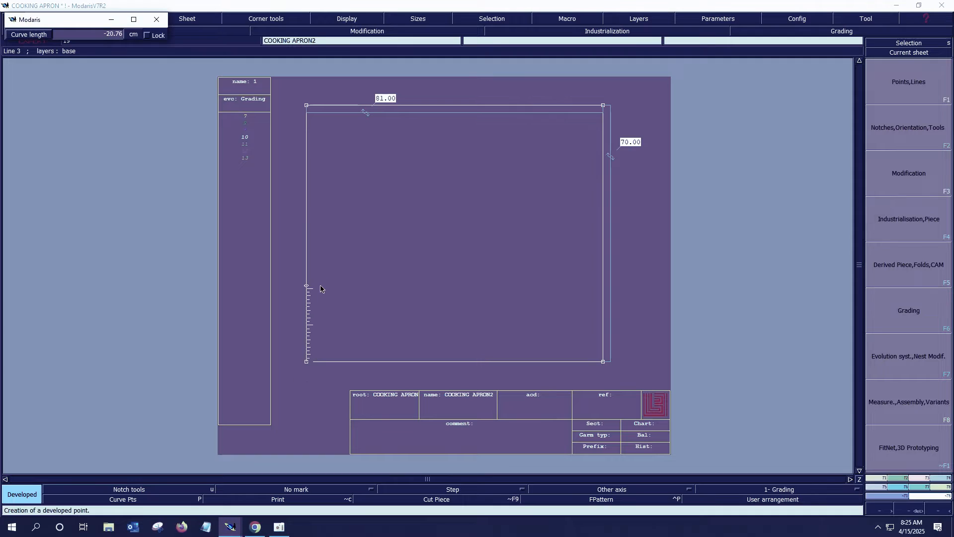
left_click(321, 290)
key("ctrl+z")
Divide the rectangle's left edge into 2 equal parts and insert the midpoint into the edge
key("F1")
left_click(930, 416)
left_click(307, 361)
left_click(306, 105)
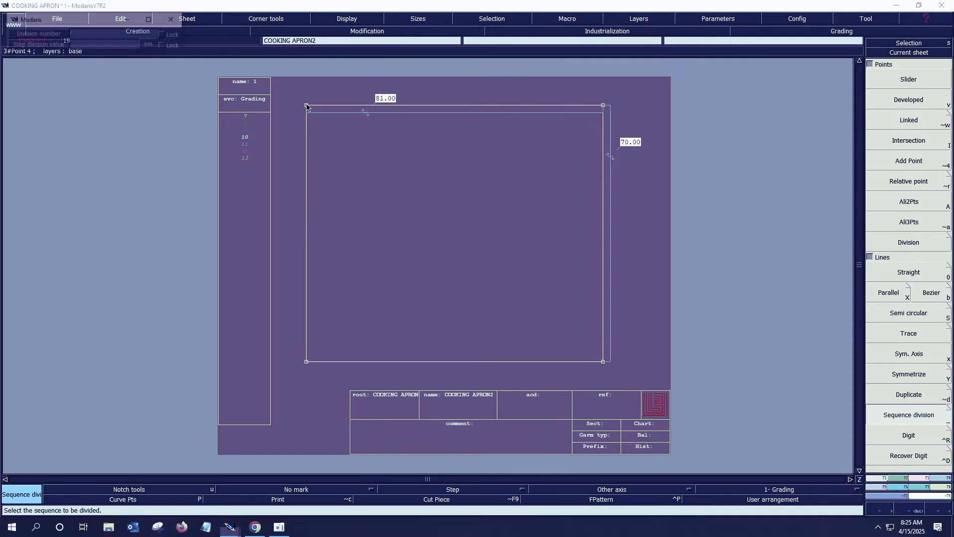
type("2")
key("Return")
key("i")
left_click(305, 233)
Draw a horizontal centre line from the left edge's midpoint and cut it off at its intersection with the right edge
key("b")
left_click(305, 233)
right_click(725, 233, "ctrl")
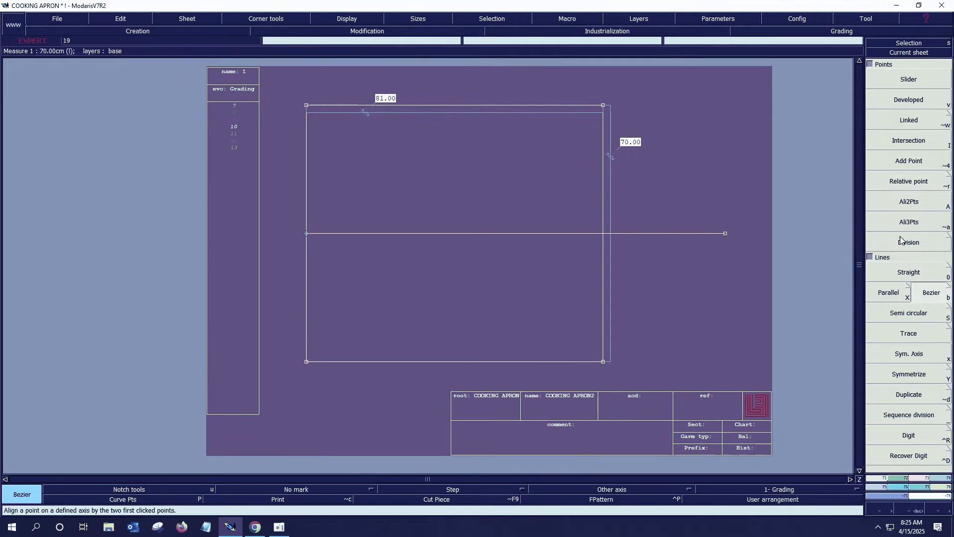
left_click(907, 142)
left_click(601, 234)
key("i")
key("Delete")
left_click(602, 234)
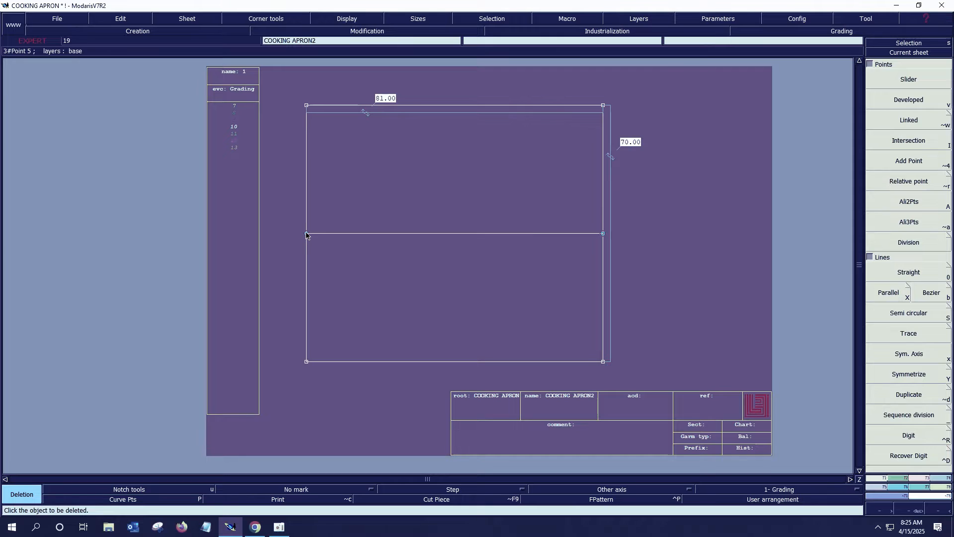
Add a developed point on the left edge, 12 cm above the horizontal centre line
key("v")
left_click(306, 233)
key("Down")
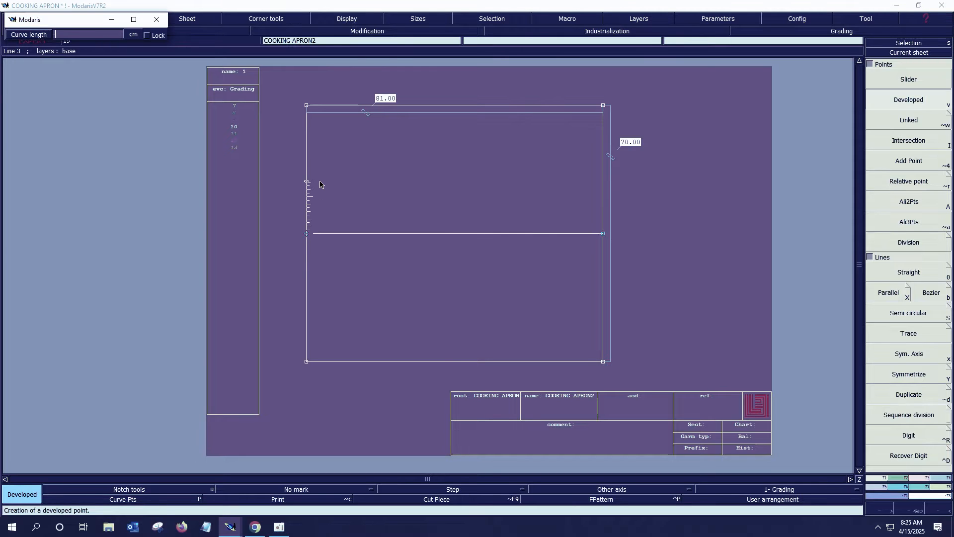
type("12cm")
key("Return")
Create a parallel of the left edge 37 cm inside the rectangle
key("x")
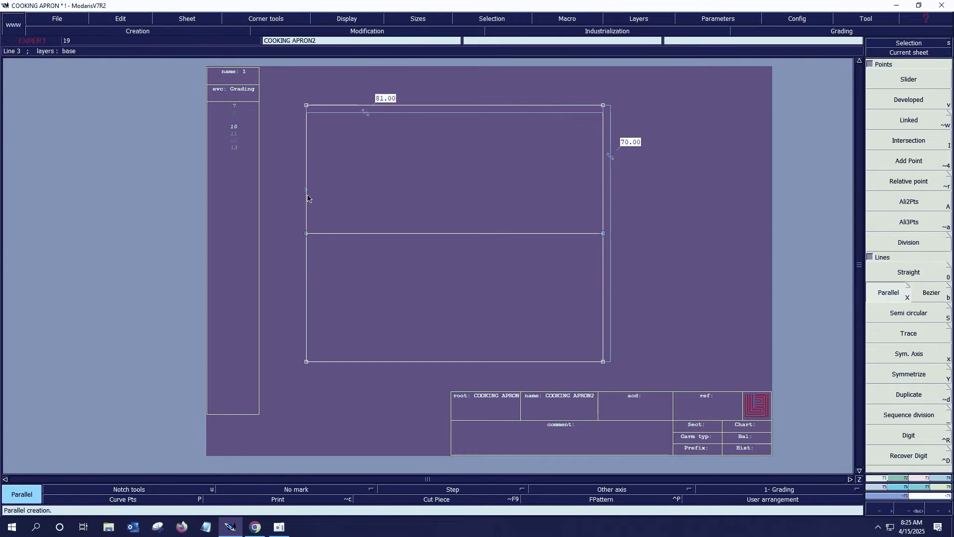
left_click(306, 198)
type("37")
key("Return")
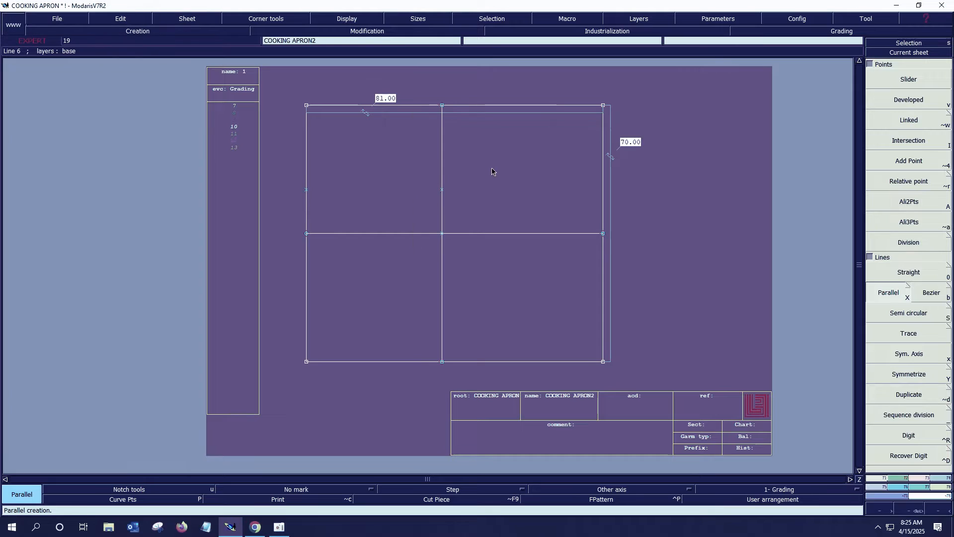
Measure the upper edge from the inner vertical line to the right corner, and delete that measurement
key("Delete")
key("l")
left_click(442, 106)
key("shift+l")
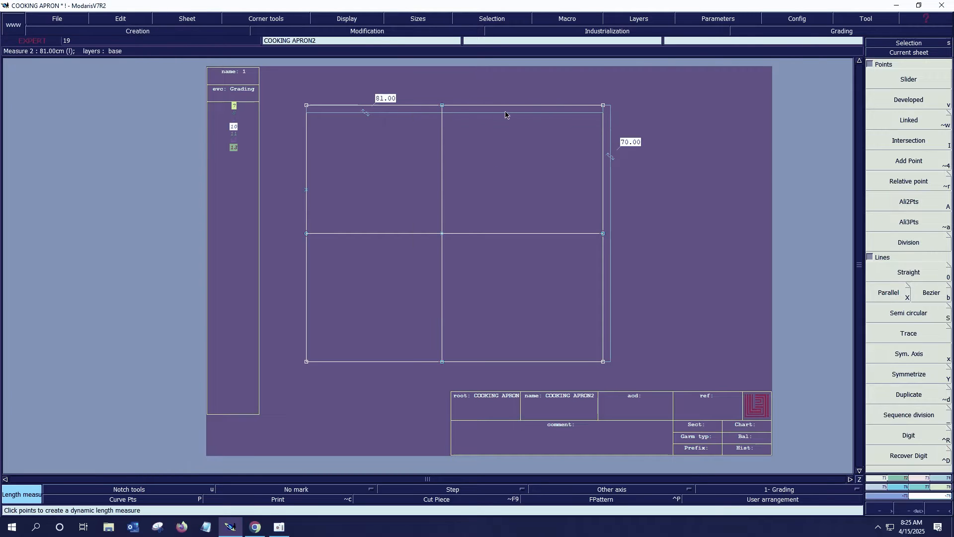
left_click(441, 106)
left_click(603, 106)
key("Delete")
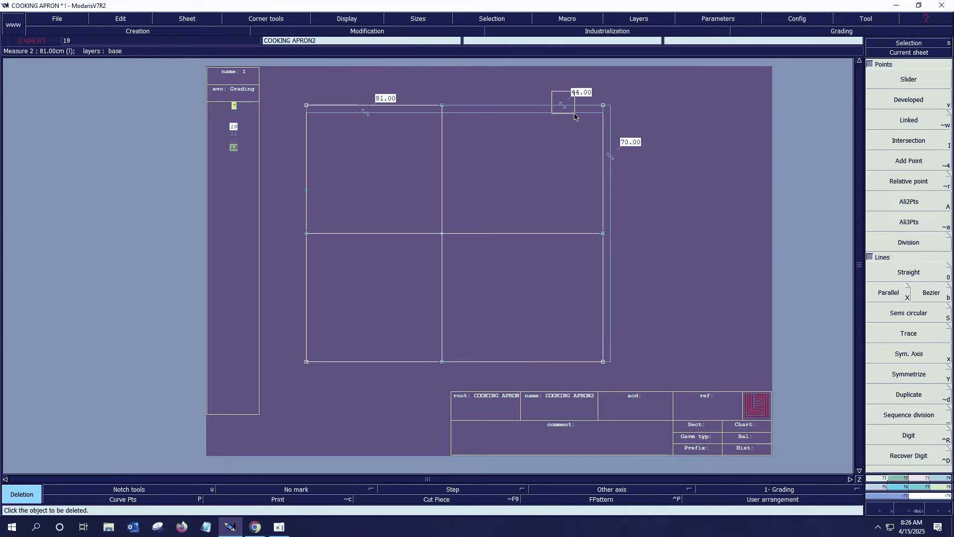
left_click(563, 100)
Measure the distance from the developed point on the left edge across to the inner vertical line
key("l")
left_click(306, 190)
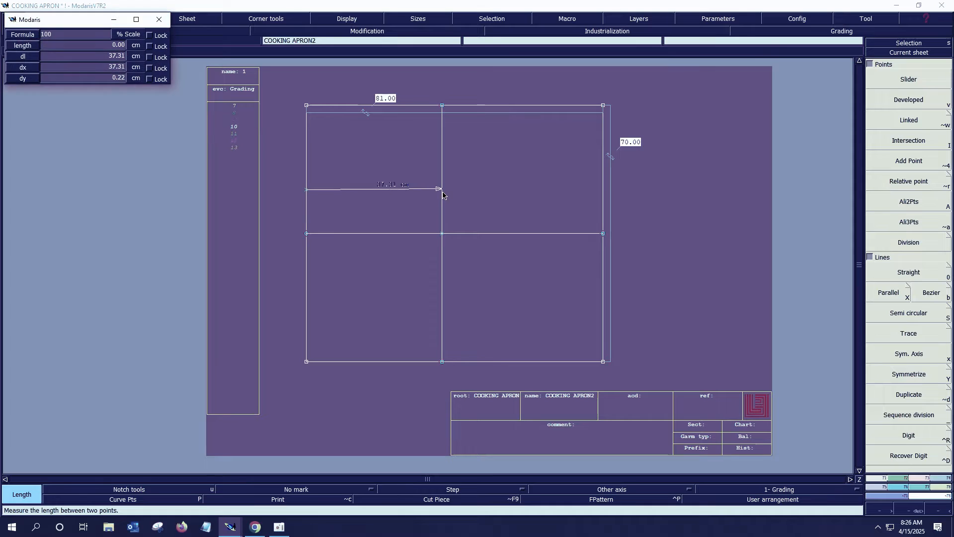
left_click(442, 192)
key("shift+l")
left_click(306, 190)
left_click(442, 189)
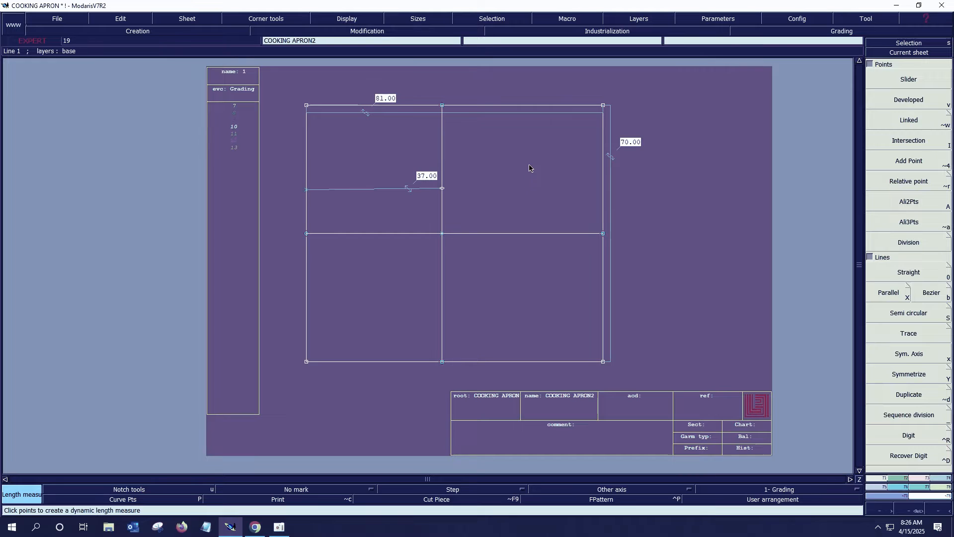
Move the inner vertical line by -7 cm towards the left edge and delete the measurement between them
key("F3")
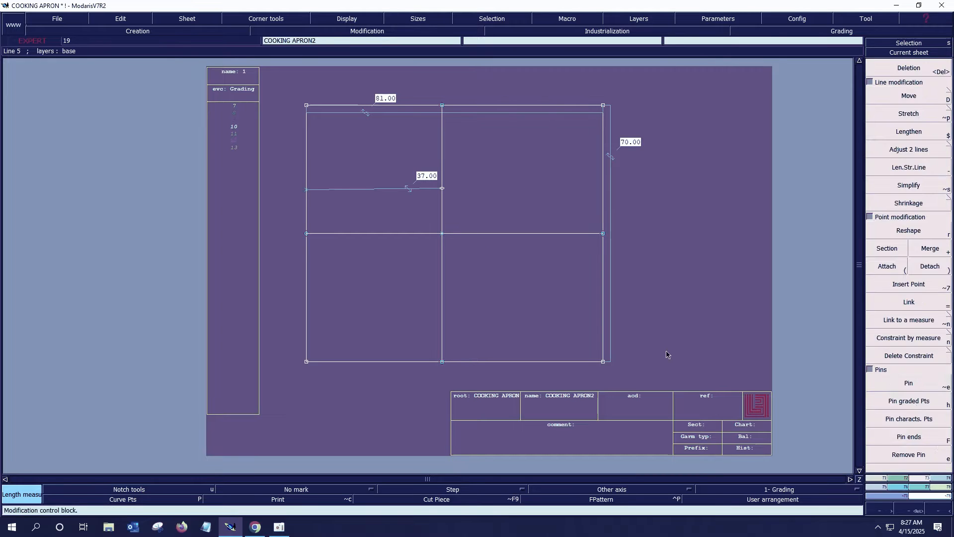
left_click(909, 383)
key("d")
left_click(442, 140)
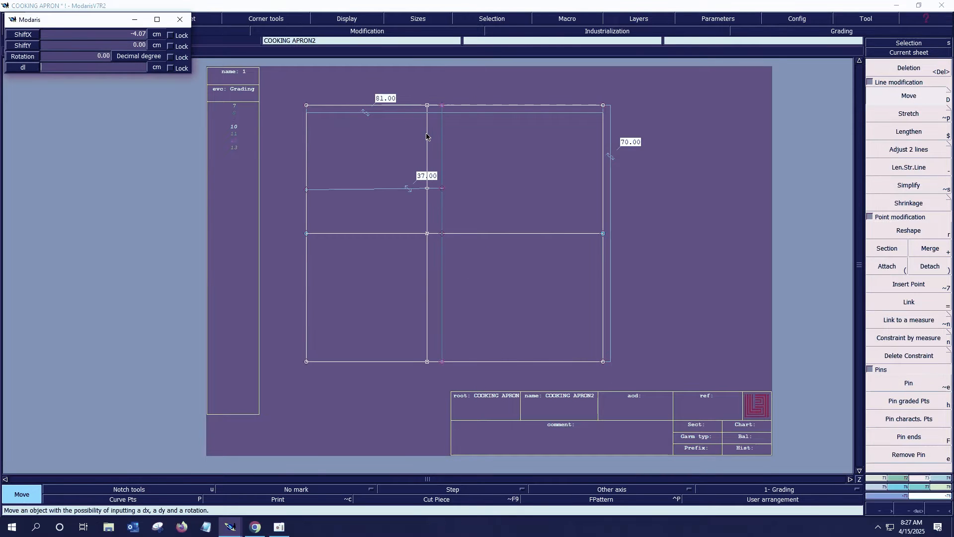
type("-7")
key("Return")
key("Delete")
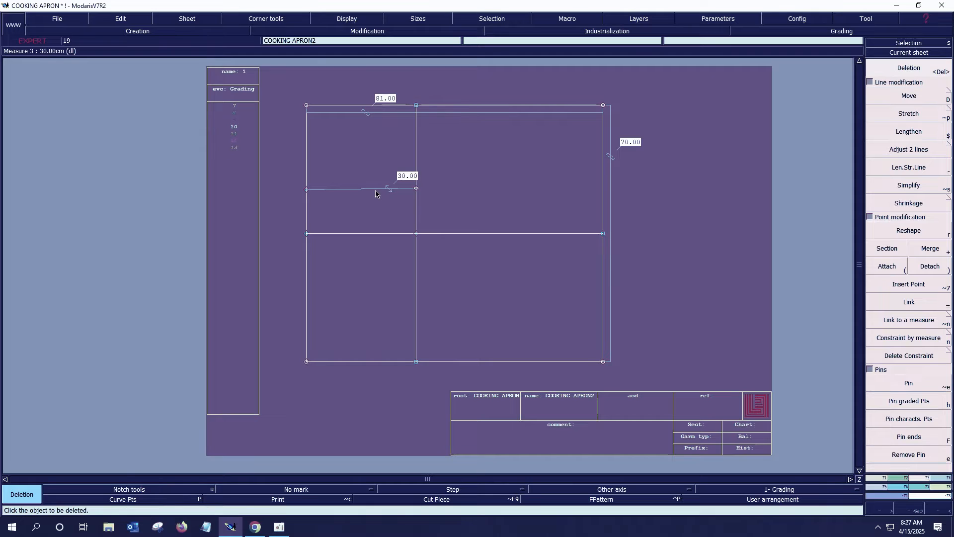
left_click(378, 190)
Measure the upper edge from the moved vertical line to the right corner, and undo the measurement
key("l")
left_click(416, 106)
left_click(603, 106)
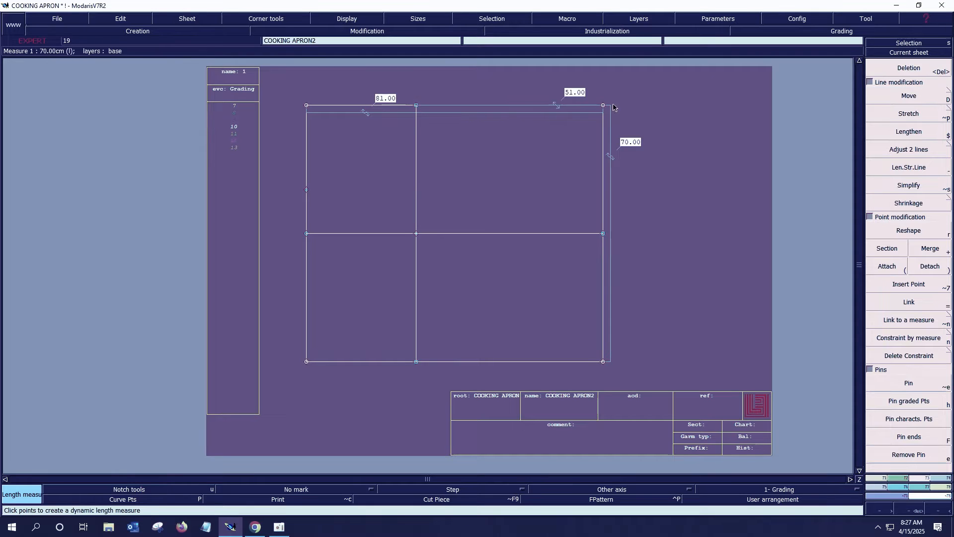
key("ctrl+z")
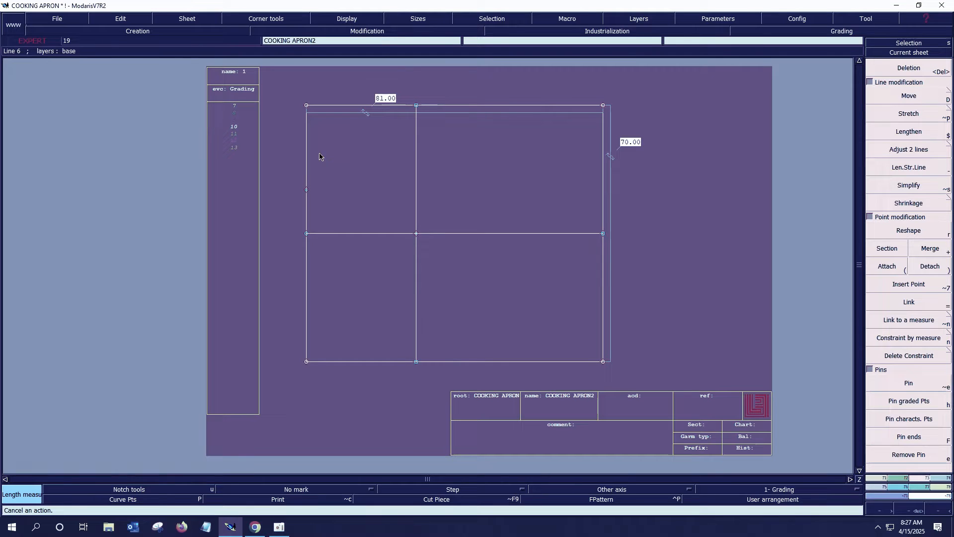
Draw a straight line from the left edge's developed point to the inner vertical line's upper end, and delete the remaining length measurements
key("2")
left_click(306, 190)
left_click(416, 105)
key("Delete")
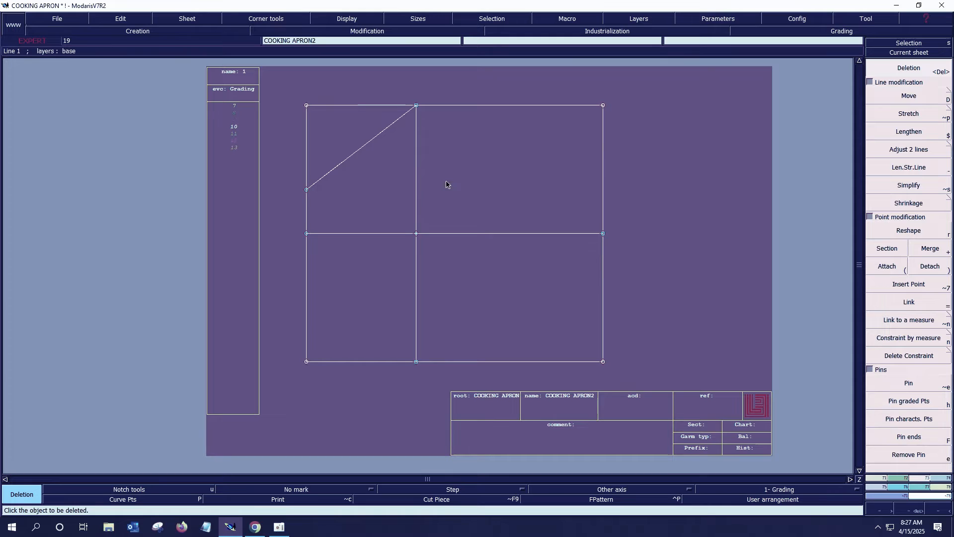
Show all sheets of the model and check the full access paths of its libraries
key("j")
key("ctrl+u")
left_click_drag(641, 8, 404, 16)
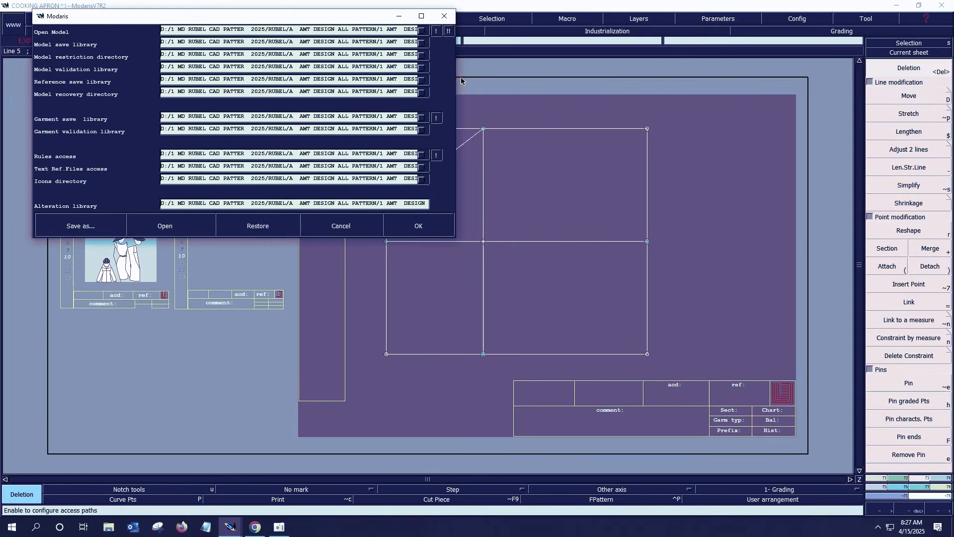
left_click_drag(461, 76, 823, 97)
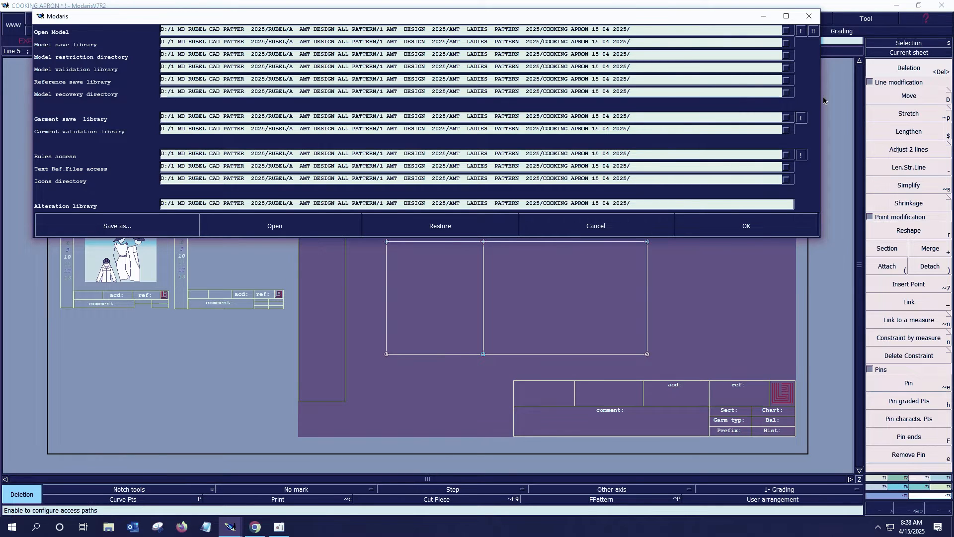
left_click(713, 227)
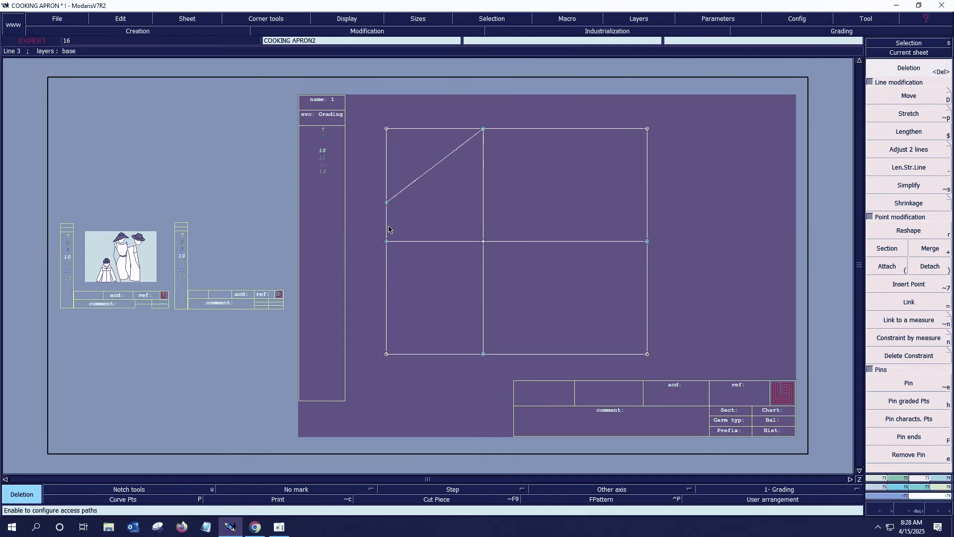
Create a parallel of the left edge midway between that edge and the inner vertical line
key("slash")
left_click(387, 228)
left_click(435, 228)
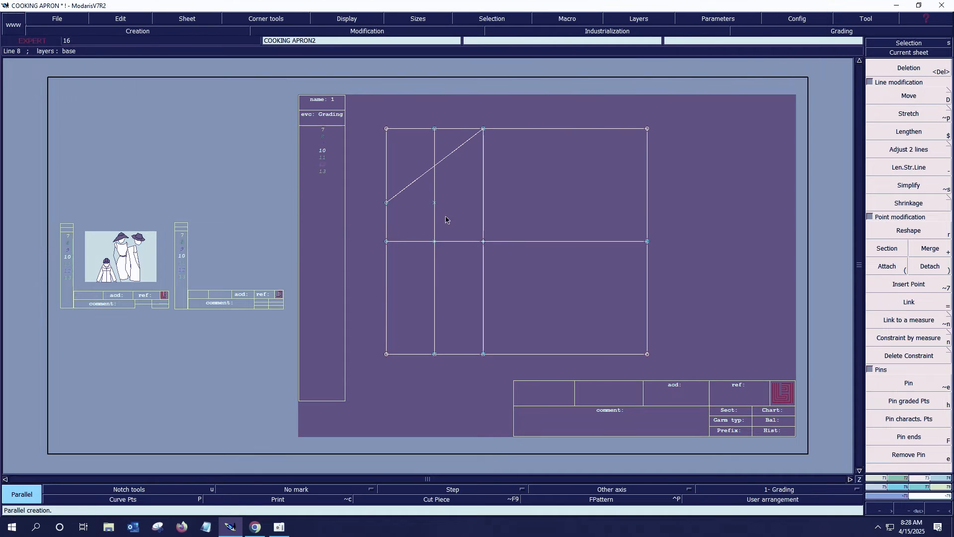
Add a developed point on the new vertical line, 16 cm above the horizontal centre line
key("Delete")
key("d")
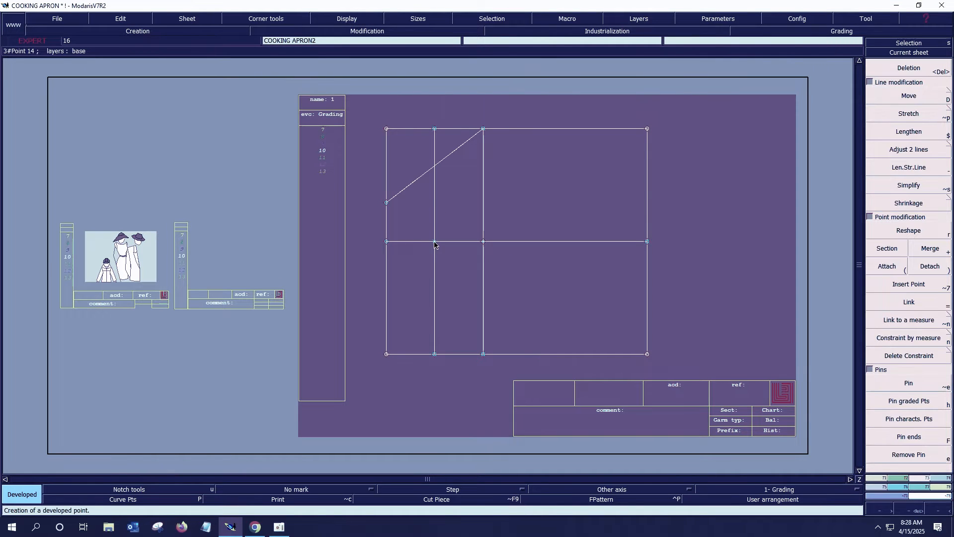
left_click(435, 243)
key("Down")
type("16")
key("Return")
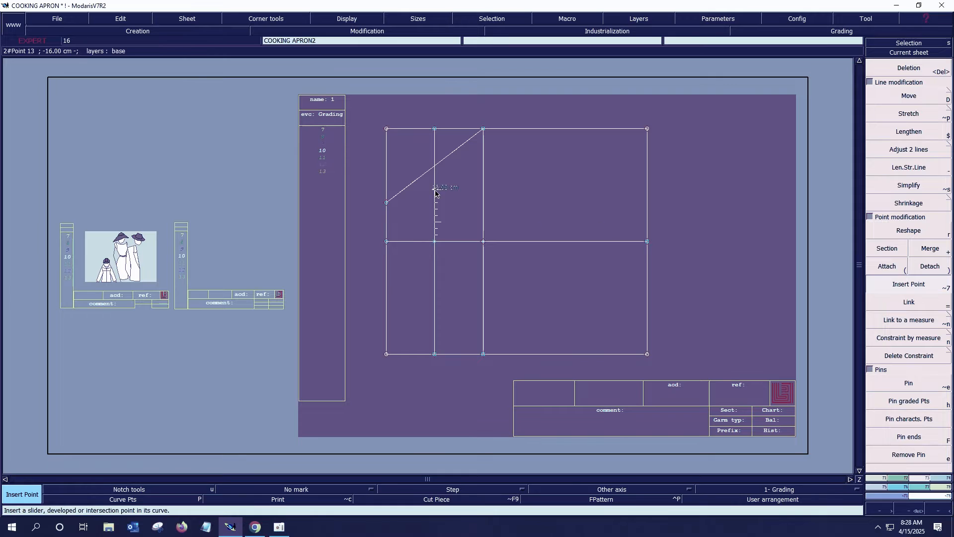
Replace the diagonal with a Bezier curve from the left edge's point through the 16 cm point to the inner vertical line's upper end
key("Delete")
left_click(451, 152)
key("b")
left_click(386, 202)
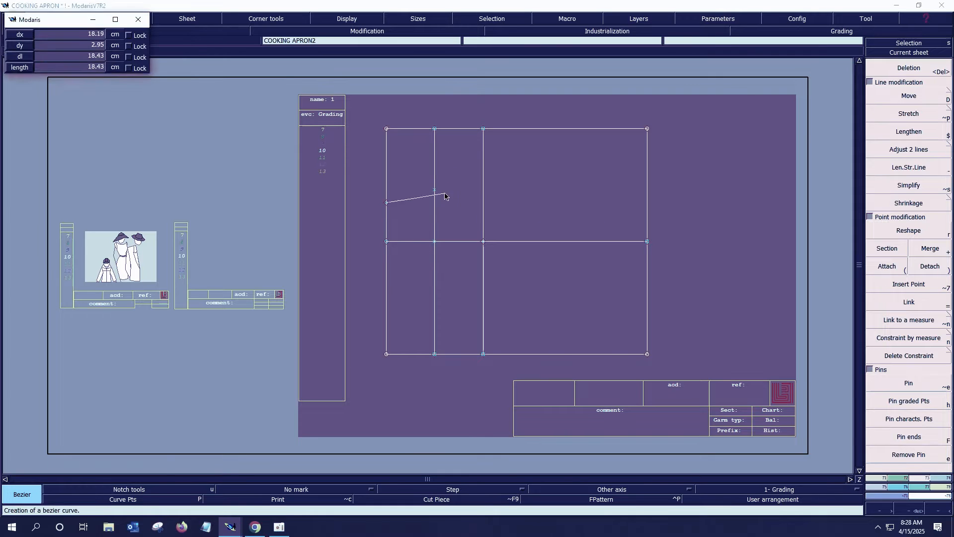
left_click(434, 189, "shift")
left_click(483, 129)
key("Return")
Reshape the armhole curve by pulling its middle handle outward to deepen the upper bend, and hide the curve handles
left_click_drag(321, 105, 707, 405)
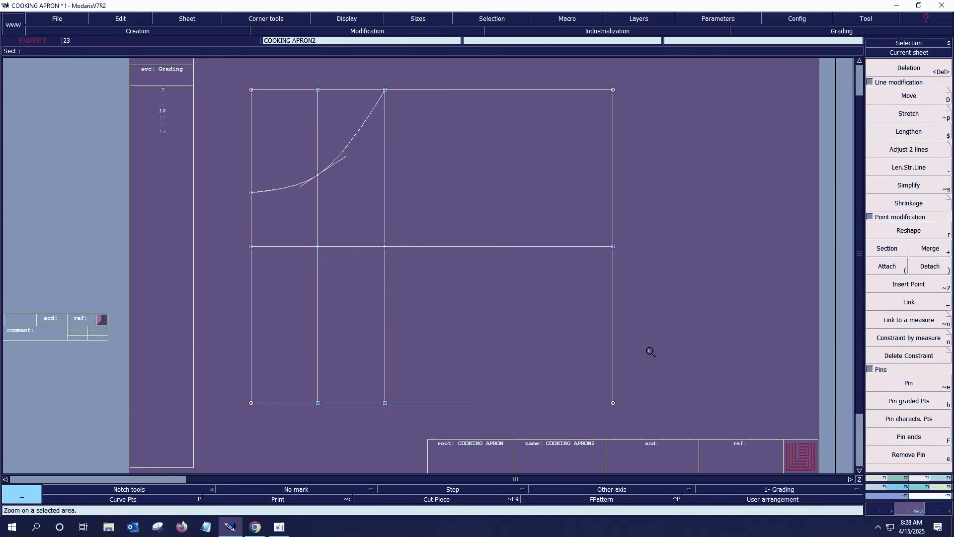
key("s")
key("r")
left_click(347, 156)
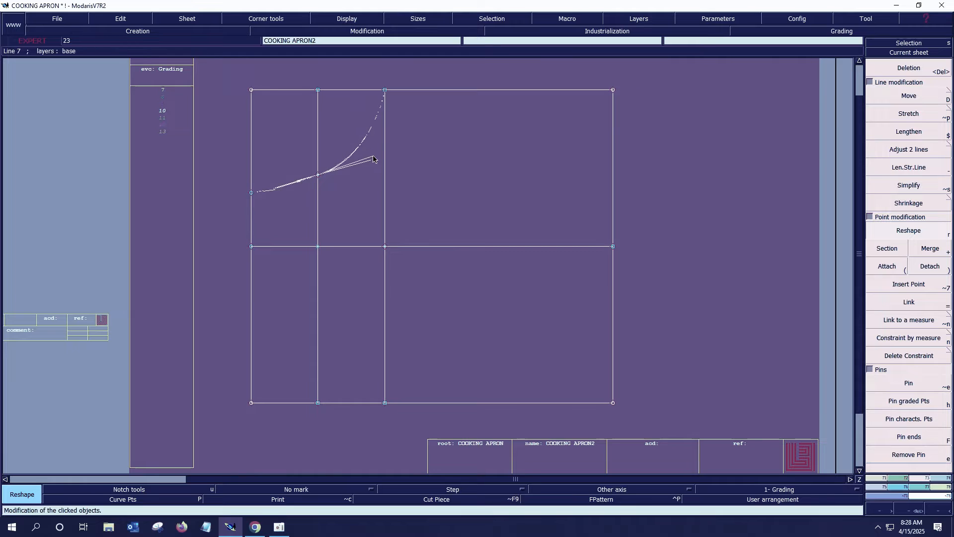
left_click(370, 160)
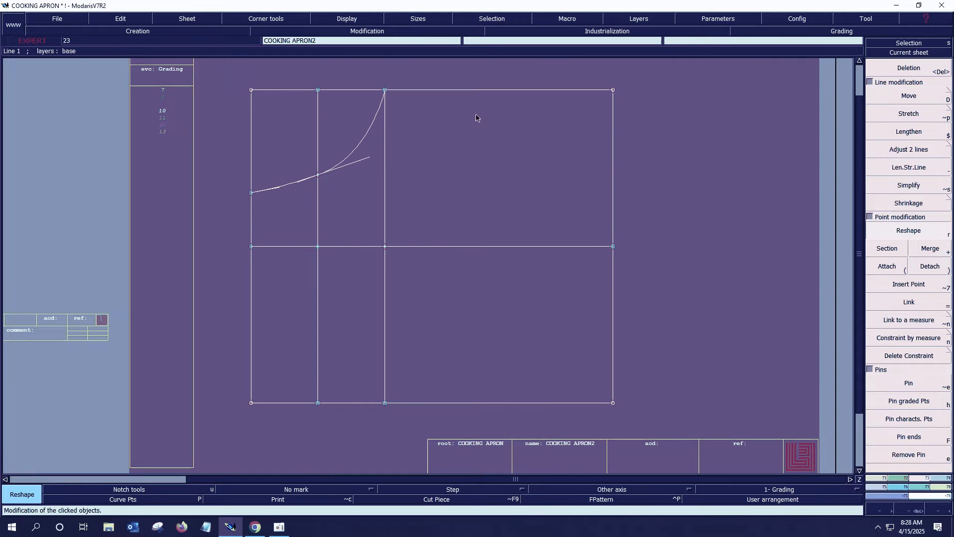
left_click(350, 19)
left_click(351, 208)
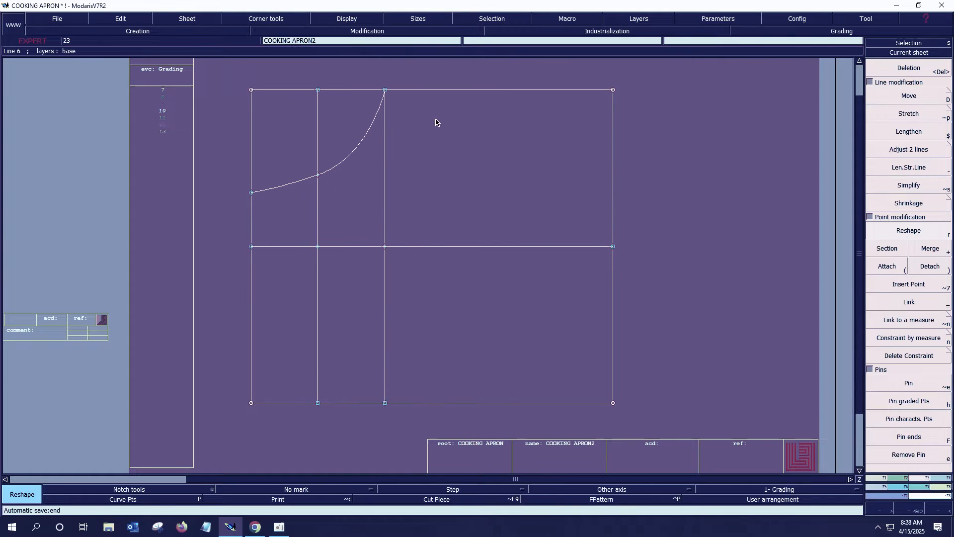
Trim the upper edge to the armhole curve's end and delete the vertical line portions and corner outside the curve
left_click(911, 153)
left_click(382, 100)
left_click(350, 91)
key("Delete")
left_click(319, 96)
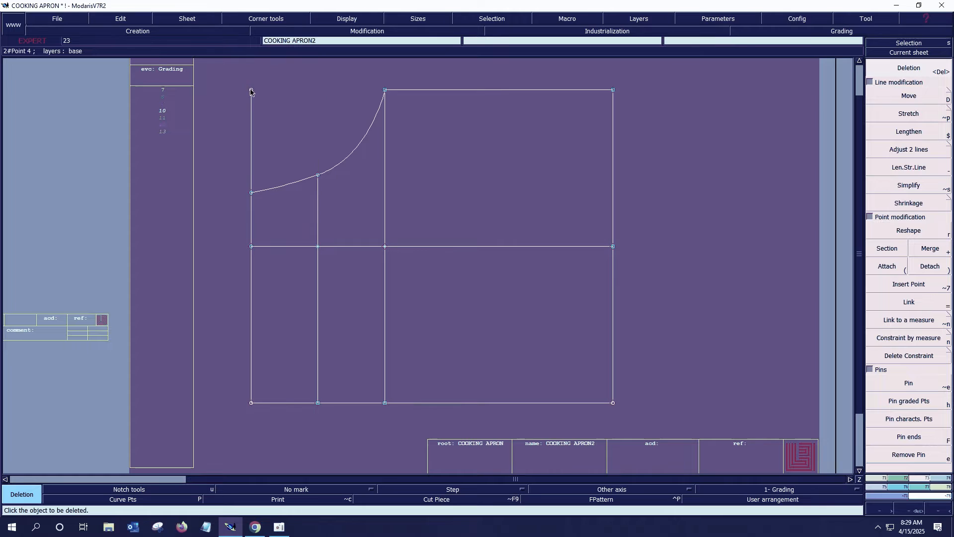
left_click(252, 94)
Add a dynamic length measurement to the armhole curve
key("l")
left_click(360, 146)
key("Return")
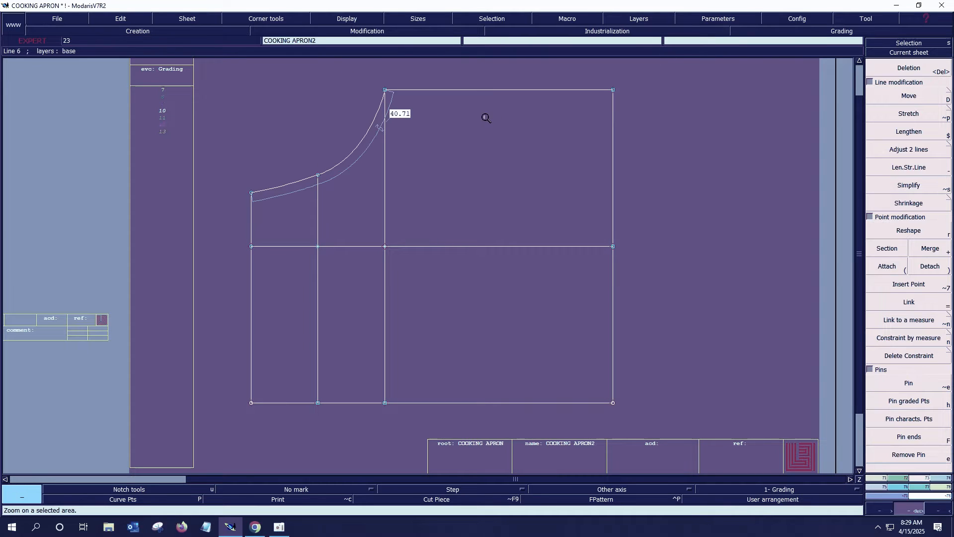
Reshape the armhole curve by pulling its middle handle further outward to the inner vertical line, and hide the curve handles
left_click_drag(216, 77, 511, 305)
left_click(346, 18)
left_click(350, 75)
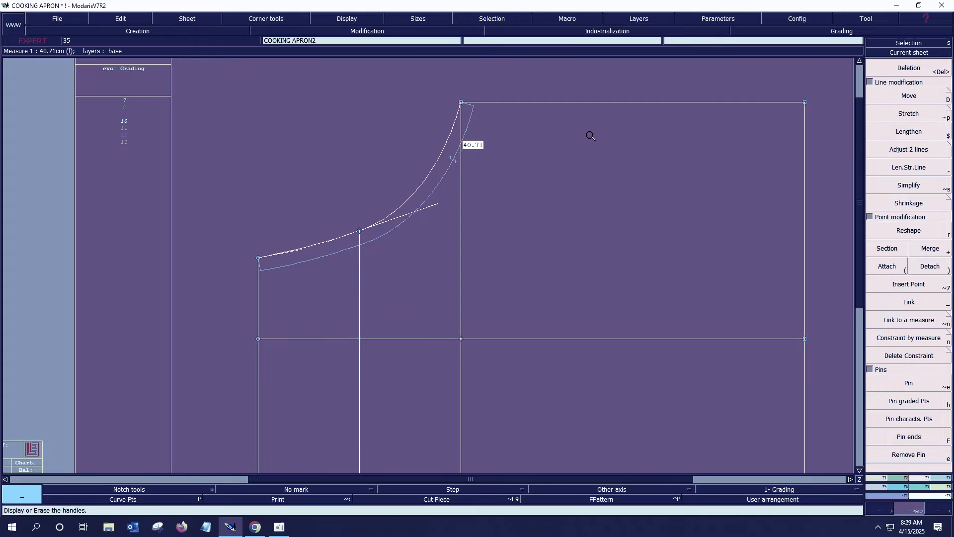
key("shift+r")
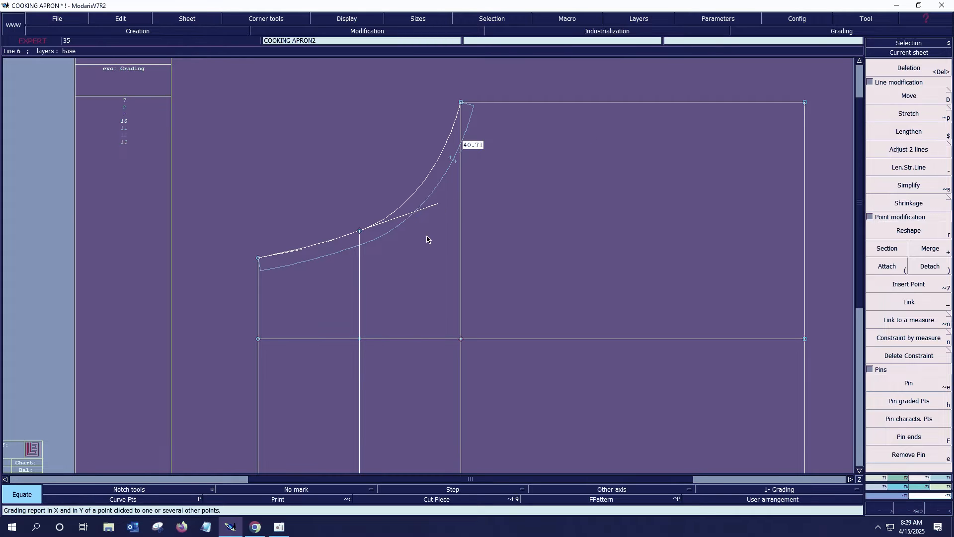
key("s")
key("r")
left_click(438, 203)
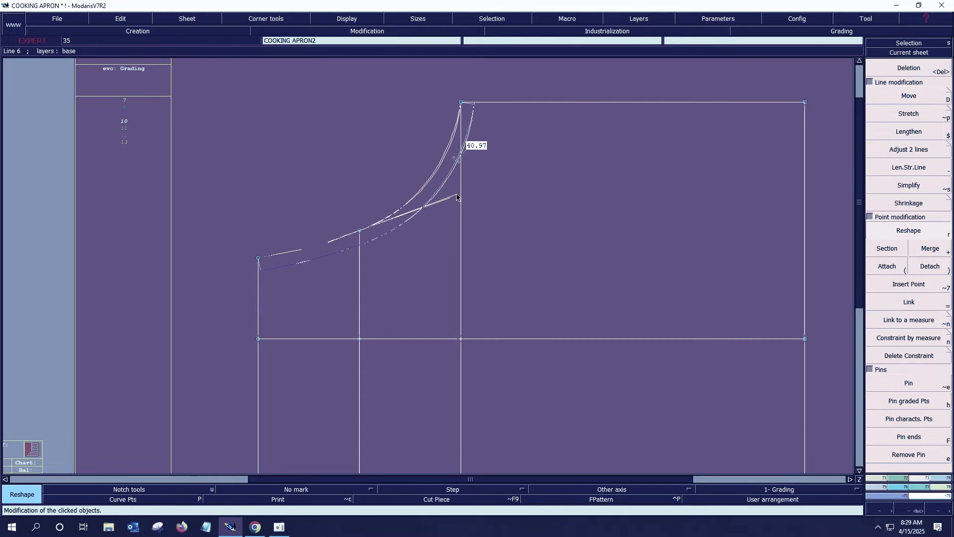
left_click(462, 193)
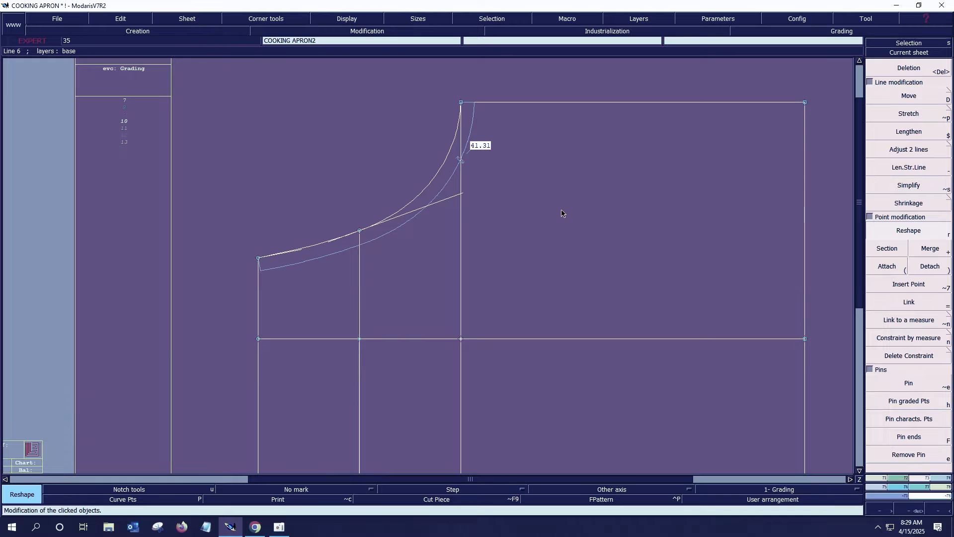
left_click(357, 19)
left_click(345, 210)
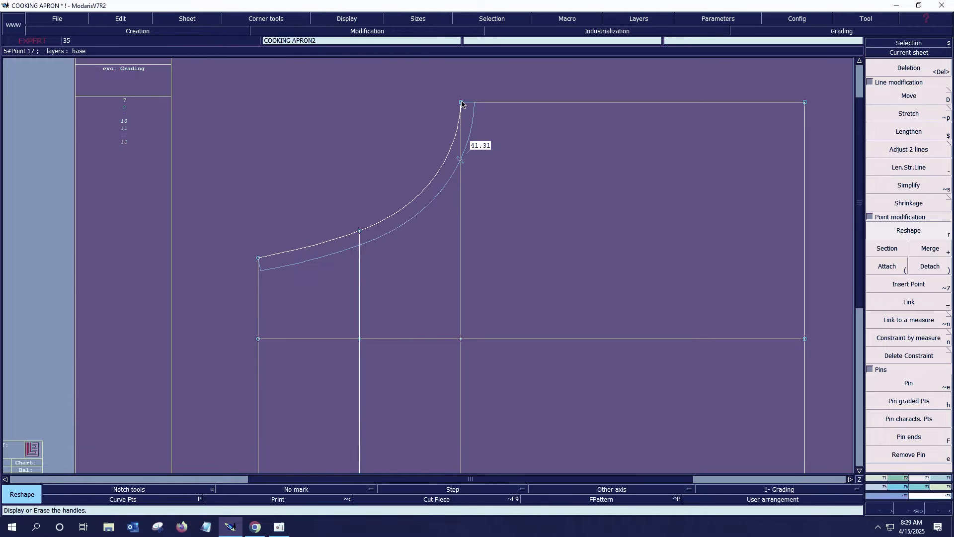
Place two developed points 10 cm from the armhole curve's upper end, one along the curve and one along the upper edge
key("d")
left_click(461, 103)
type("-1")
key("Return")
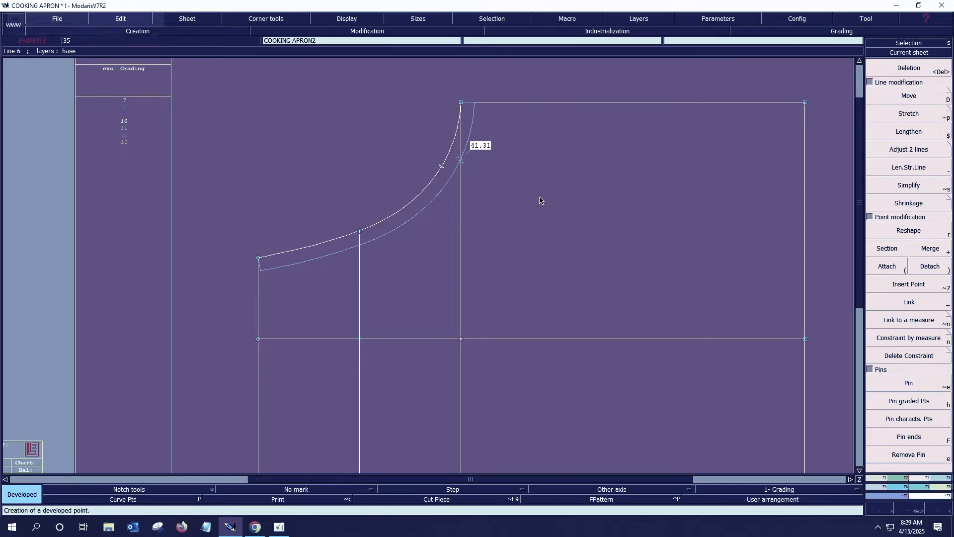
left_click(461, 103)
type("10")
key("Return")
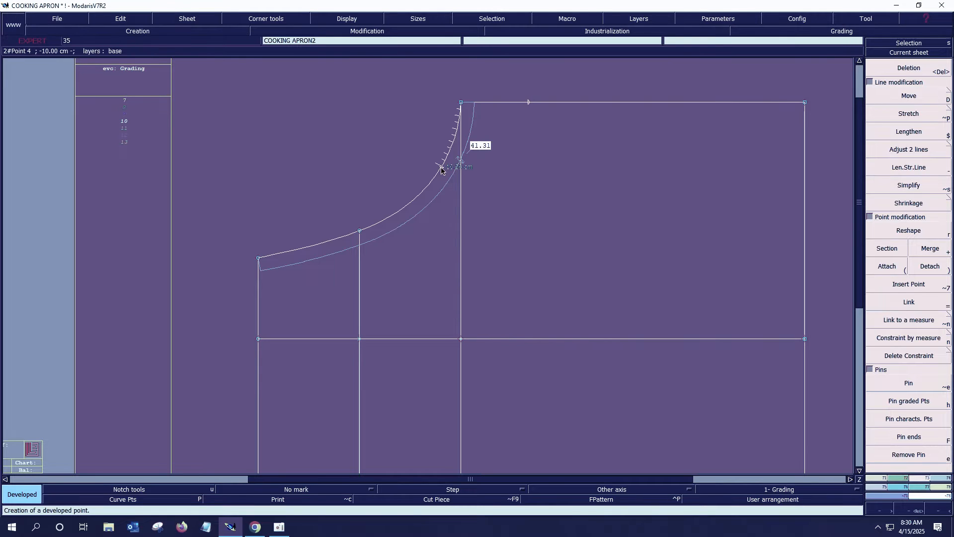
Draw a straight Bezier line joining the 10 cm point on the armhole curve to the one on the upper edge
key("b")
left_click(441, 167)
left_click(529, 102)
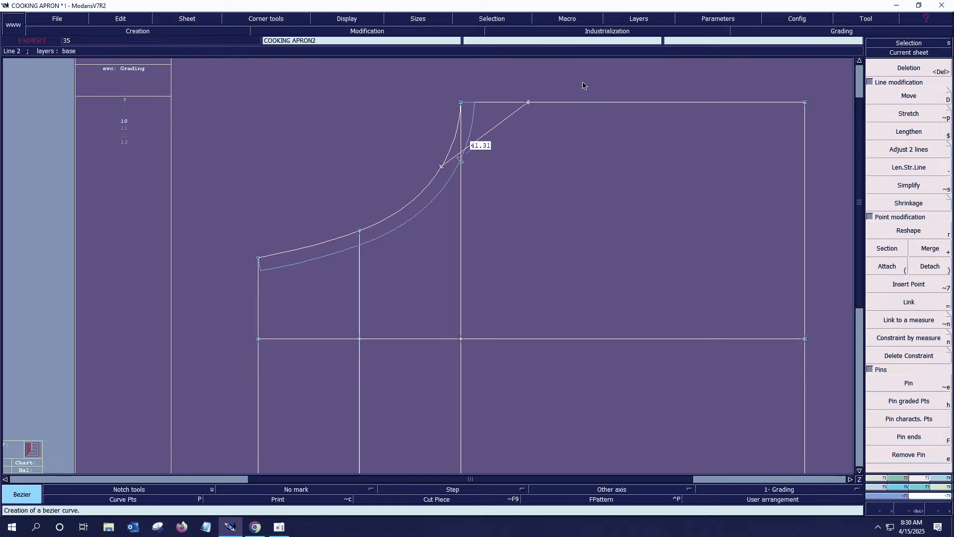
Measure the distance from the armhole's upper corner to the new diagonal line
key("l")
left_click(461, 103)
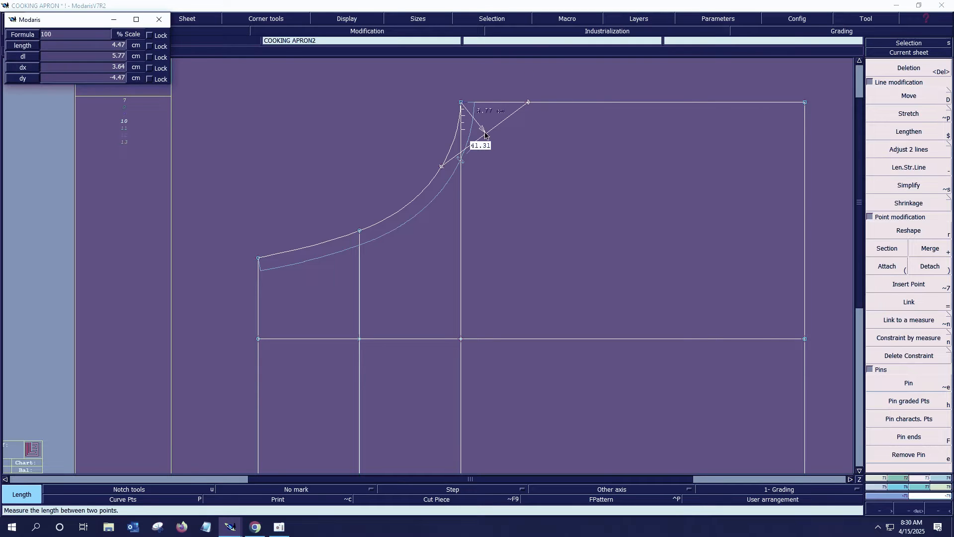
left_click(486, 134)
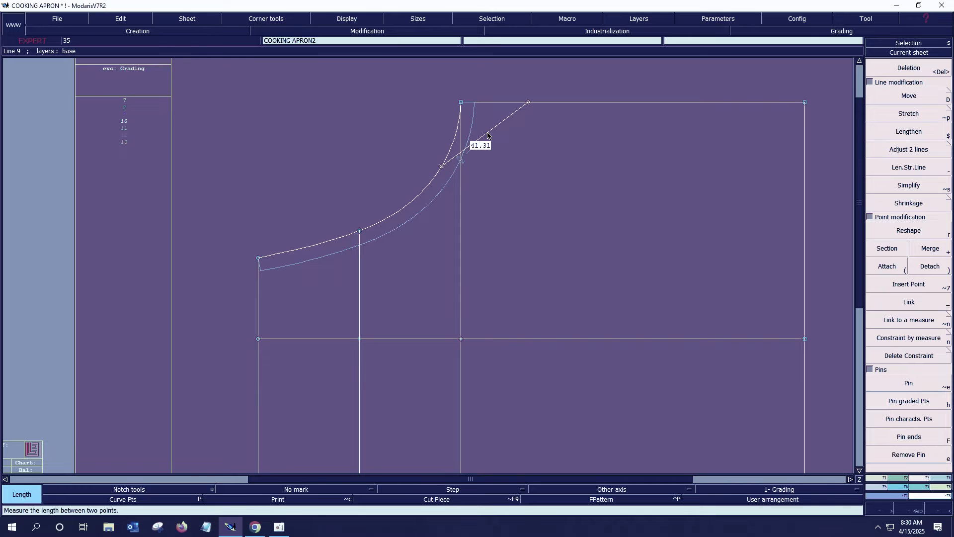
Delete the bottom edge of the base rectangle
key("Home")
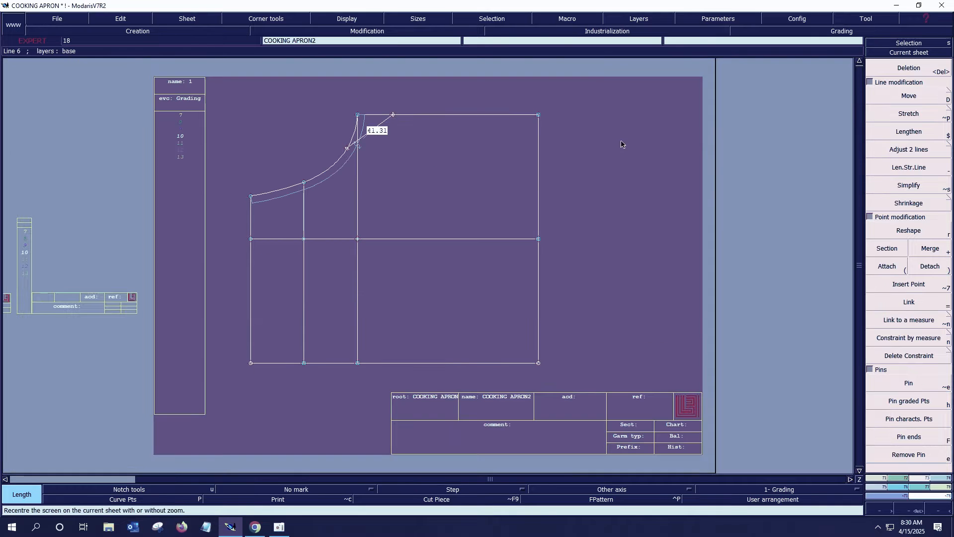
key("Delete")
left_click(260, 364)
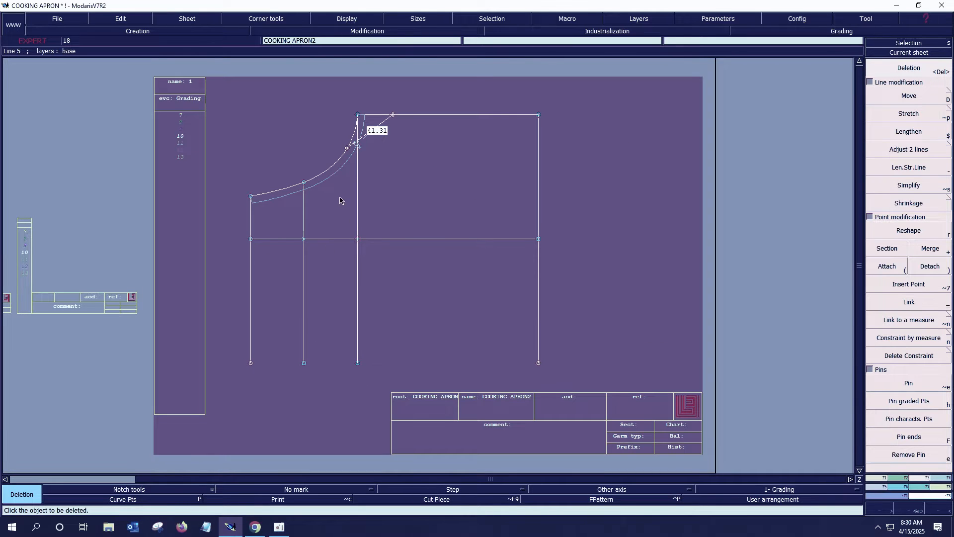
Extract the upper half as a seam piece, including the 16 cm vertical line and the corner diagonal, and make its sheet current
key("o")
left_click(341, 198)
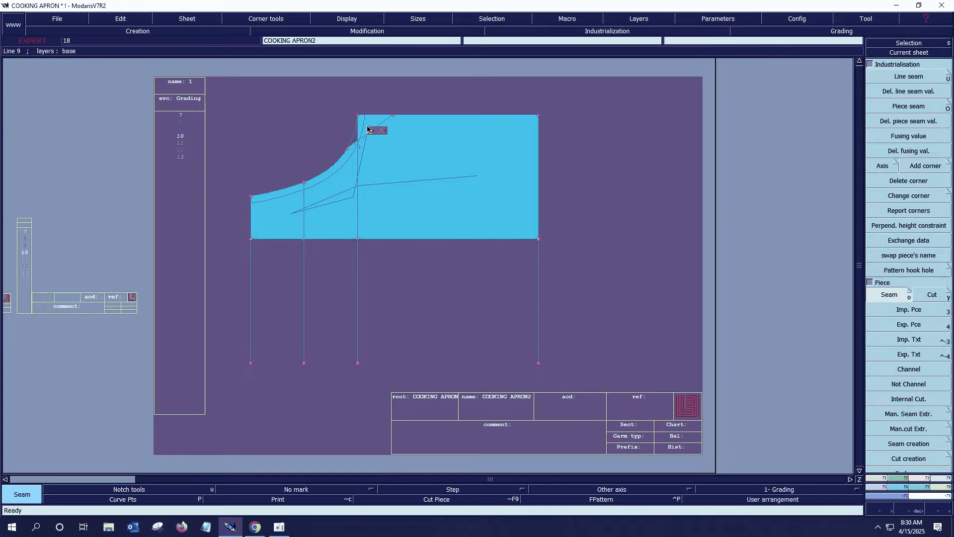
key("j")
key("i")
left_click(356, 291)
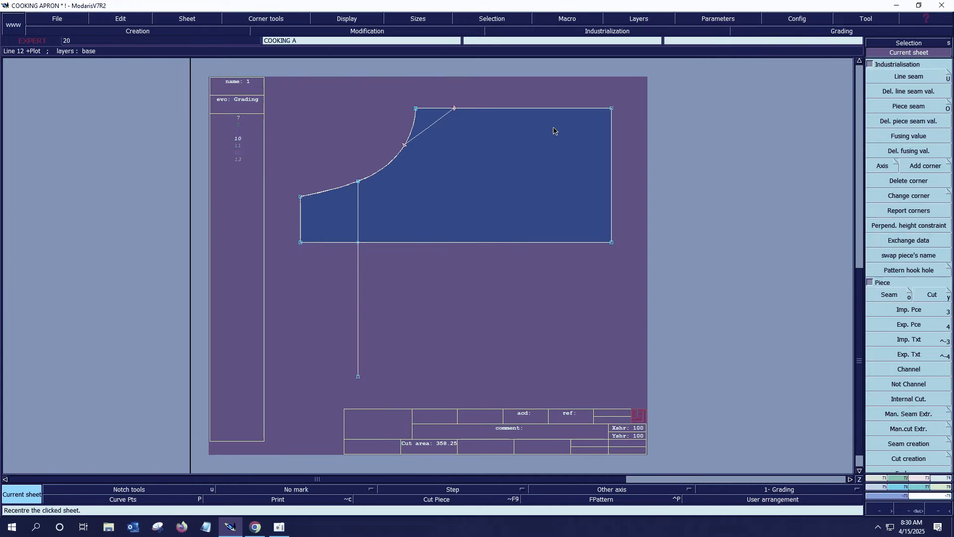
Merge the diagonal's two end points with points on the armhole curve and the upper edge of the extracted piece
key("Insert")
key("Return")
left_click_drag(399, 94, 454, 139)
left_click(367, 164)
key("Home")
left_click_drag(361, 102, 435, 140)
key("plus")
key("Home")
Trim the vertical line to the piece's lower edge with Adjust 2 lines, removing the part outside the piece
key("Delete")
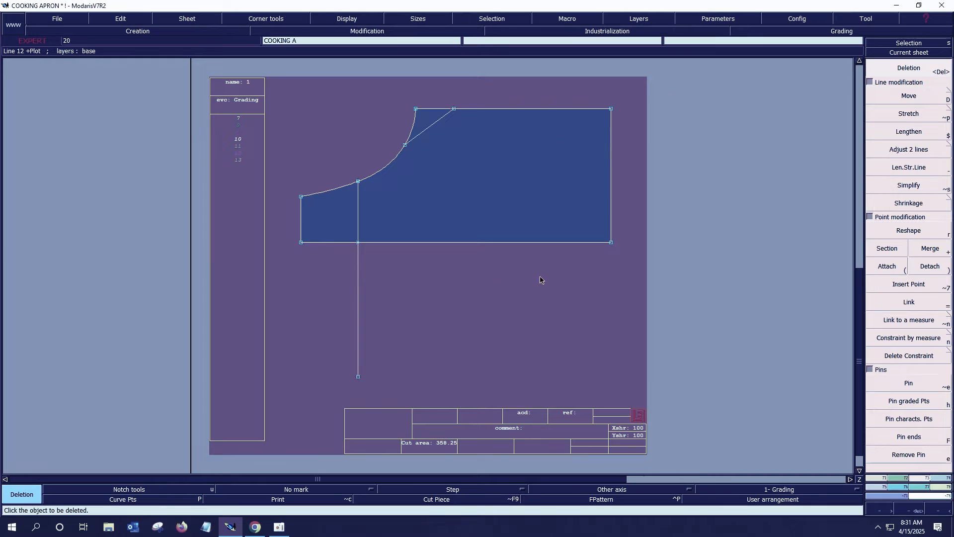
key("a")
left_click(338, 242)
left_click(356, 232)
Mirror the half piece across its lower edge with Sym2Pts, using the edge's two end points as the axis
key("F7")
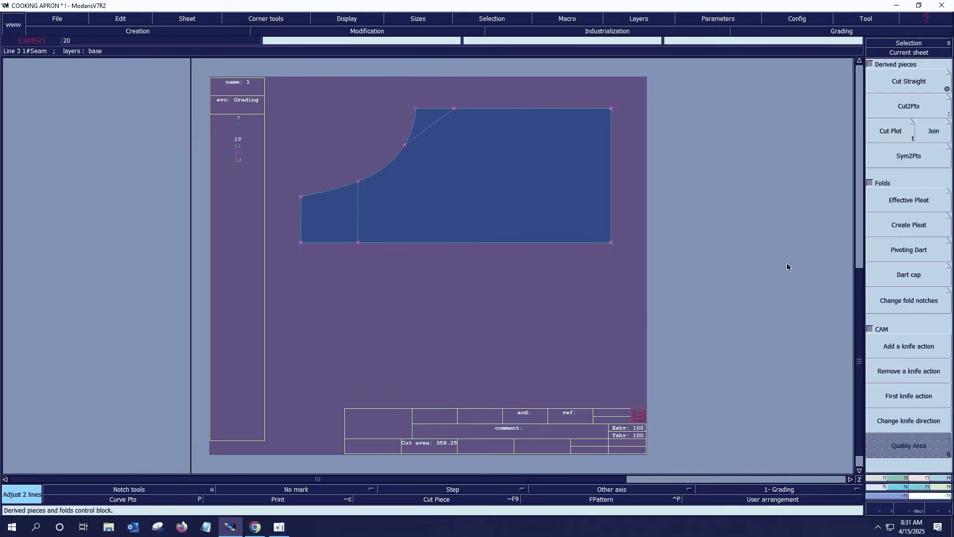
left_click(908, 165)
left_click(301, 242)
left_click(610, 242)
Merge the two halves of the neck edge at their shared centre point
key("z")
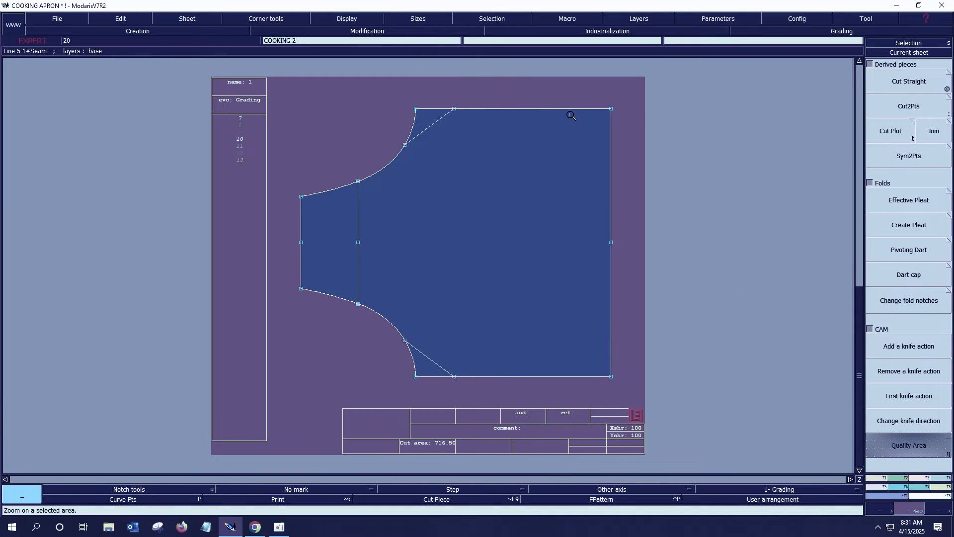
left_click_drag(261, 82, 795, 422)
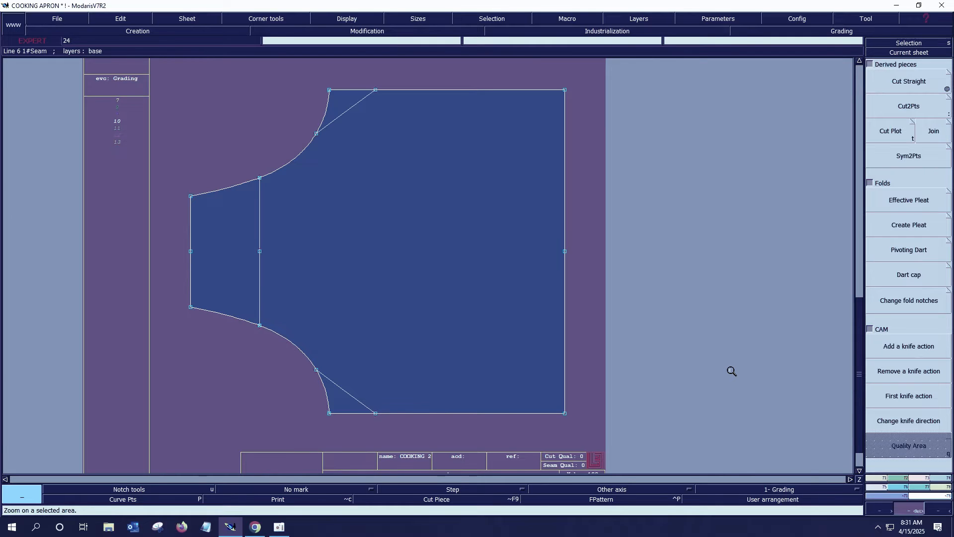
key("plus")
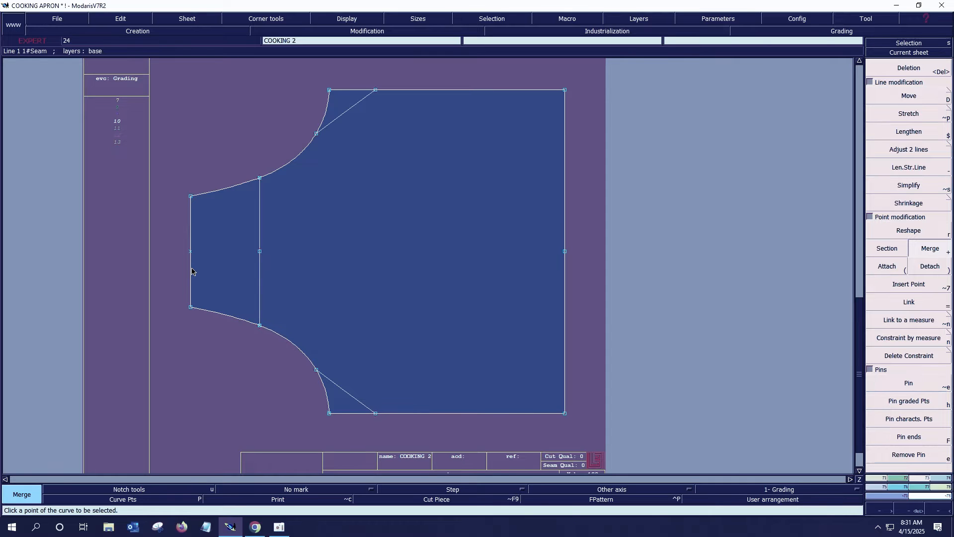
Add a seam allowance to the neck edge and 2 cm seam allowances to both armhole curves
key("u")
left_click(183, 223)
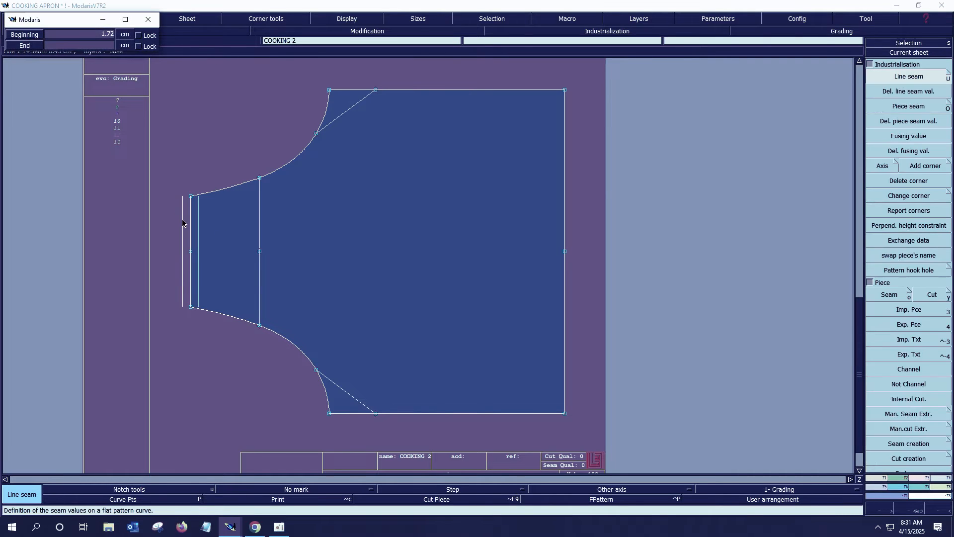
key("Return")
left_click(214, 190)
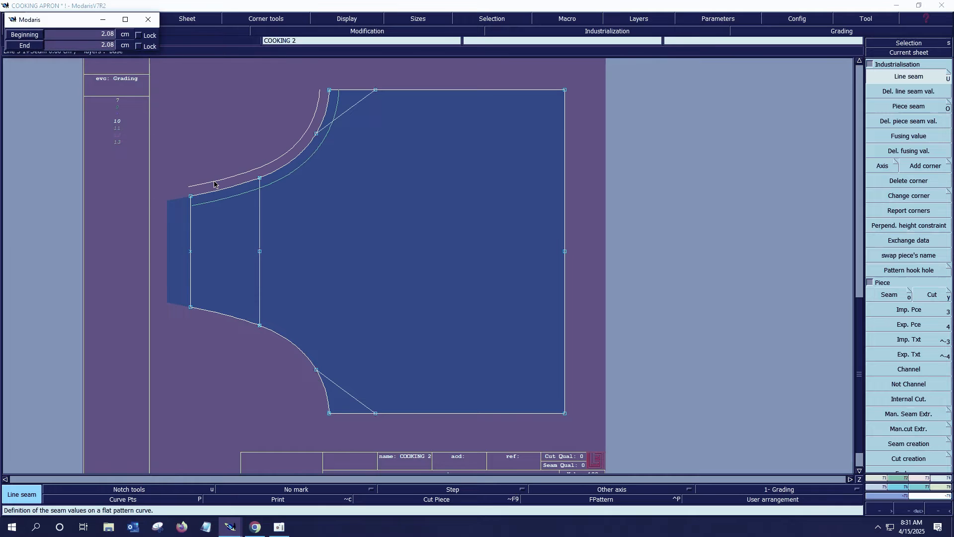
key("Return")
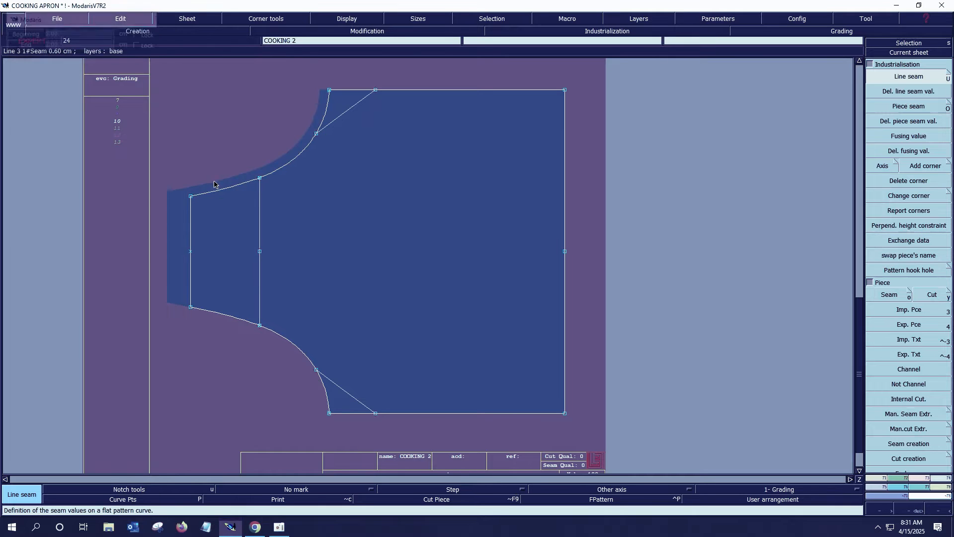
left_click(229, 317)
key("Return")
Change the neck edge's seam corners to Previous symmetry at the upper end and Next symmetry at the lower end
left_click(949, 192)
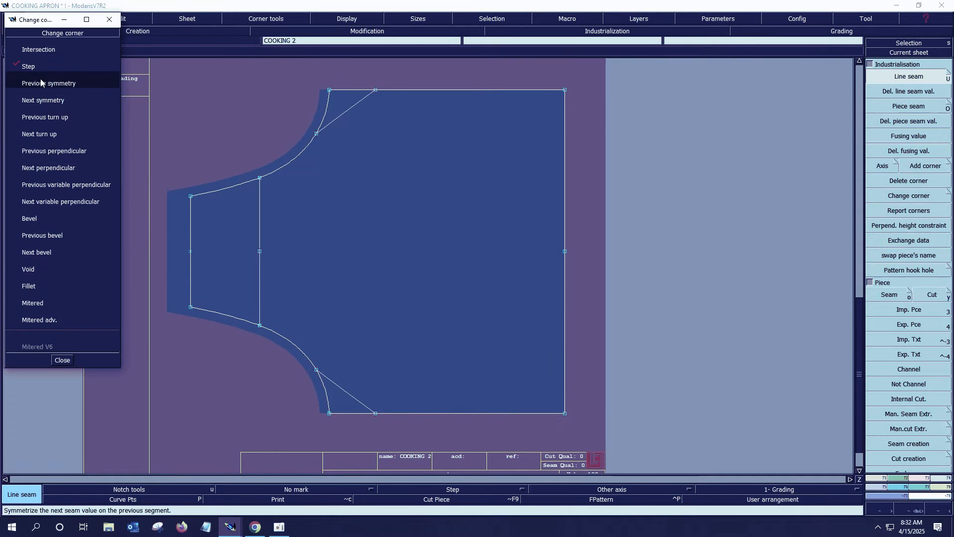
left_click(40, 83)
left_click(191, 196)
left_click(42, 101)
left_click(191, 306)
left_click(63, 362)
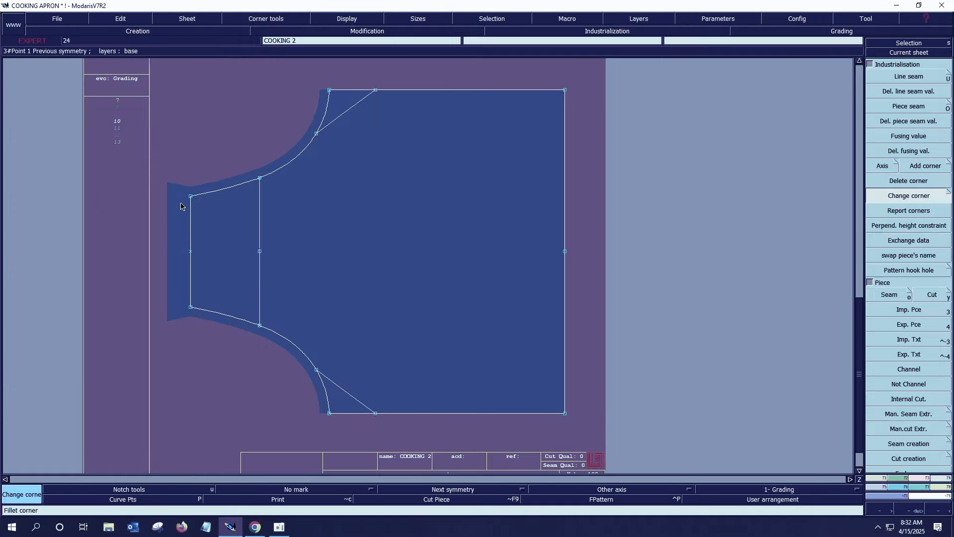
Add 2 cm seam allowances to both long side edges of the apron
key("u")
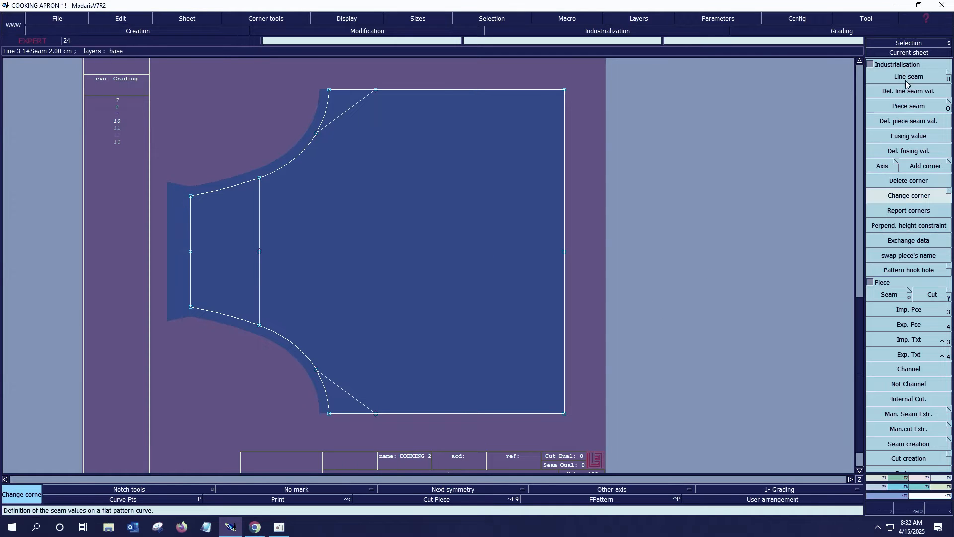
left_click(447, 90)
key("Return")
left_click(426, 413)
key("Return")
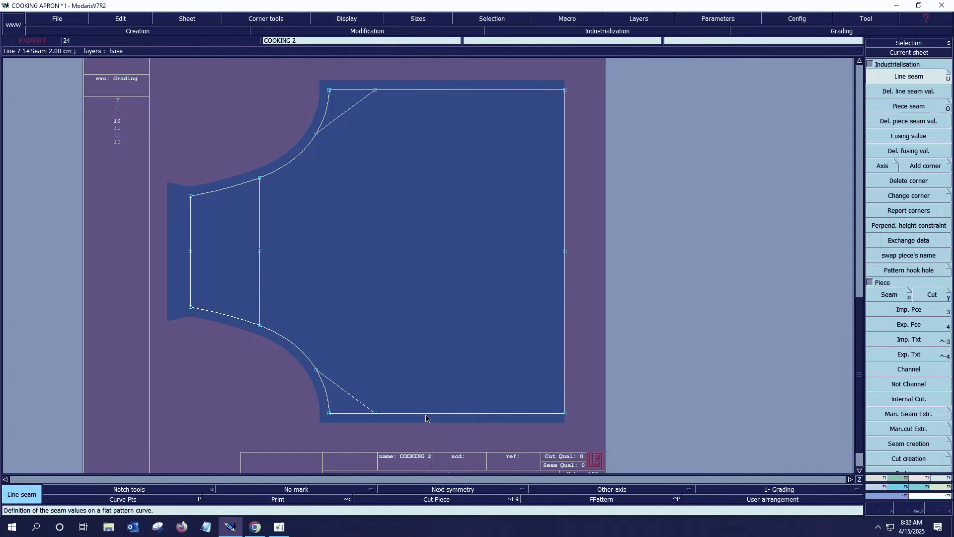
Add a 3.8 cm seam allowance to the apron's hem edge
left_click(575, 145)
type("3.")
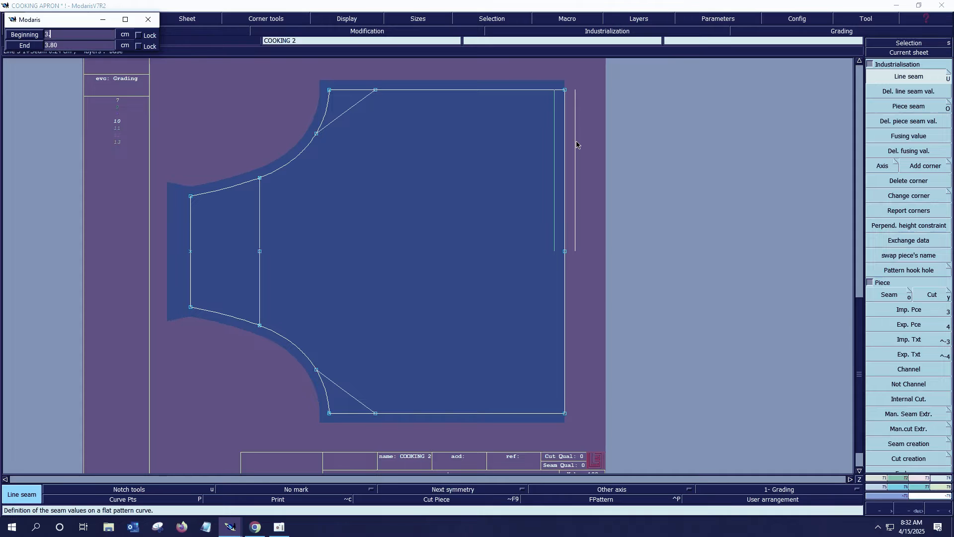
type("8")
key("Return")
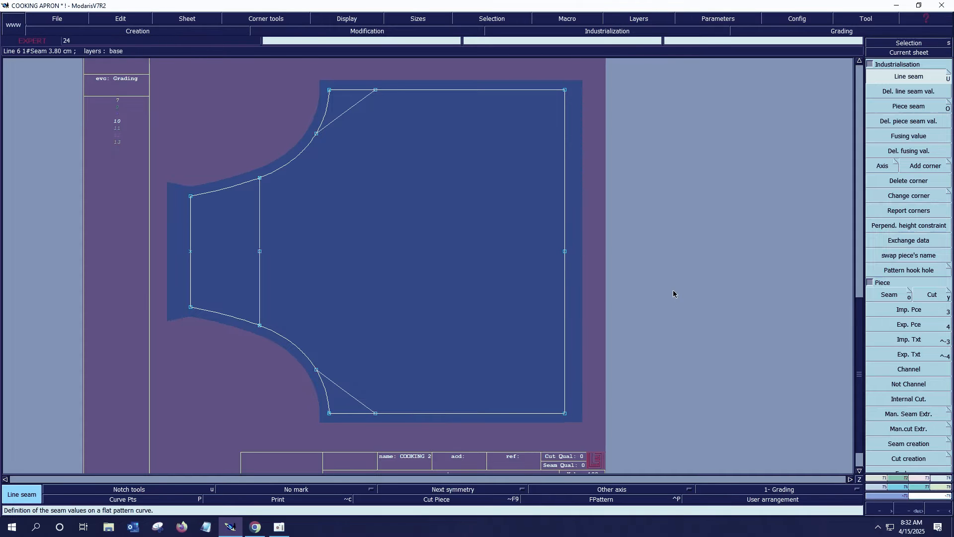
Delete the half-piece sheet and the mirrored sheet without seam allowances, keeping the base and the finished seamed piece
key("j")
key("Delete")
left_click(647, 181)
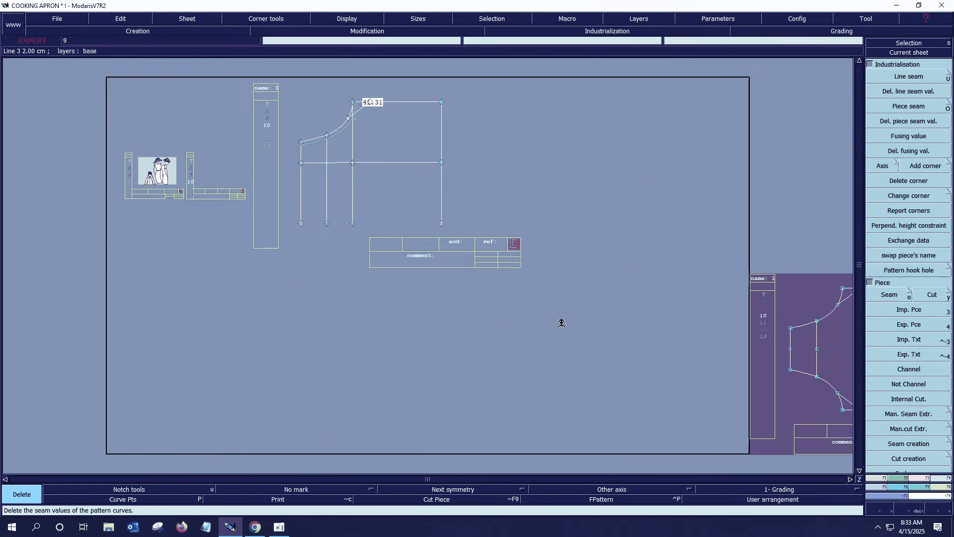
key("j")
key("s")
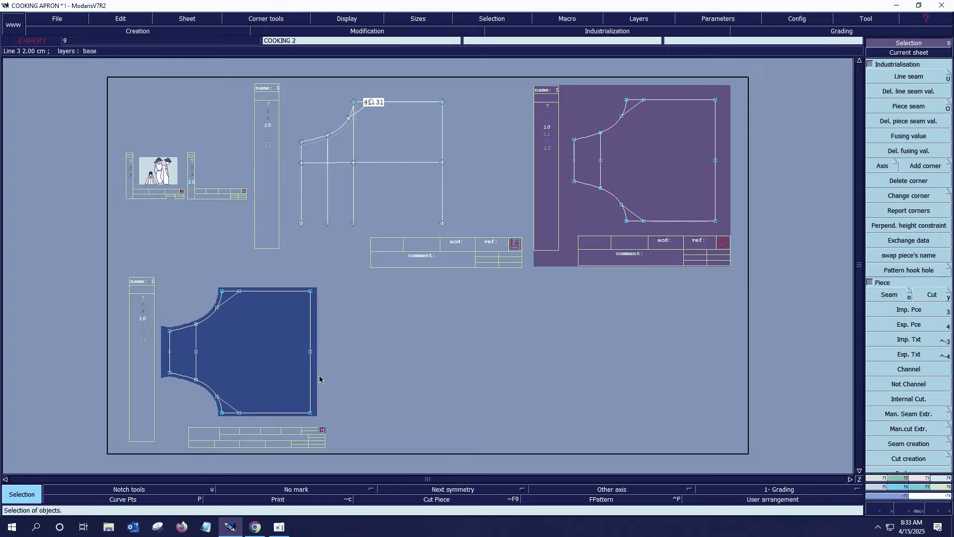
key("ctrl+c")
left_click(320, 380)
key("Delete")
left_click(633, 222)
Make the seamed piece's sheet current and add a line parallel to the neck edge 4 cm inside the piece
key("i")
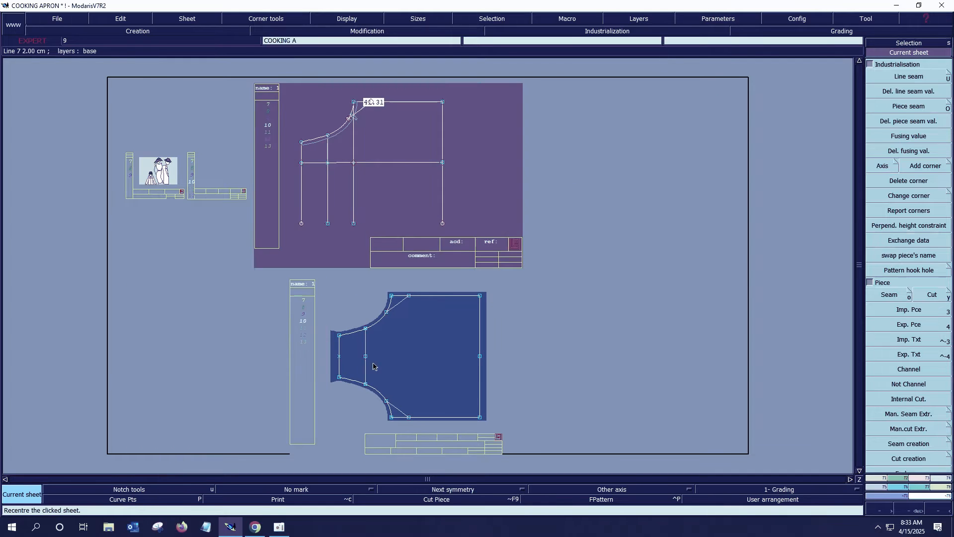
left_click(373, 366)
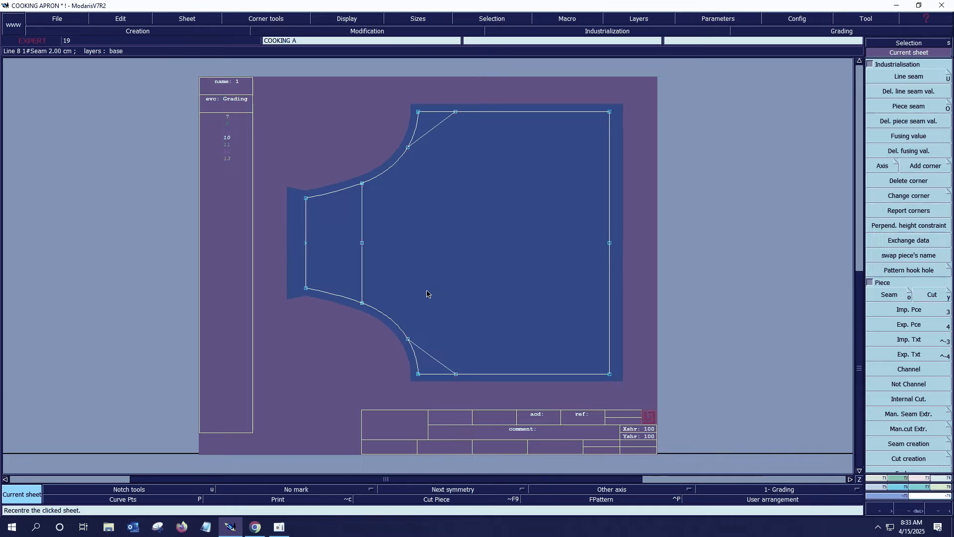
key("Return")
left_click_drag(243, 166, 422, 279)
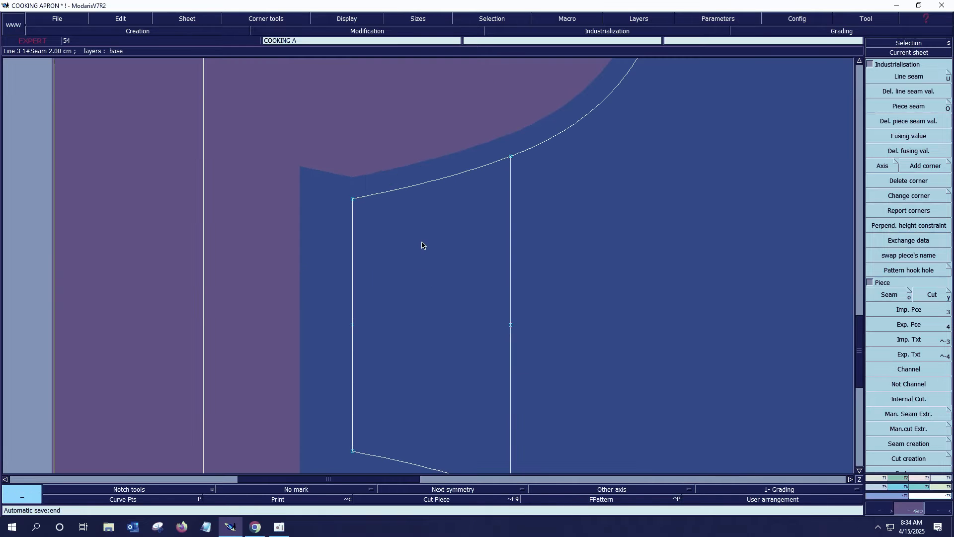
key("s")
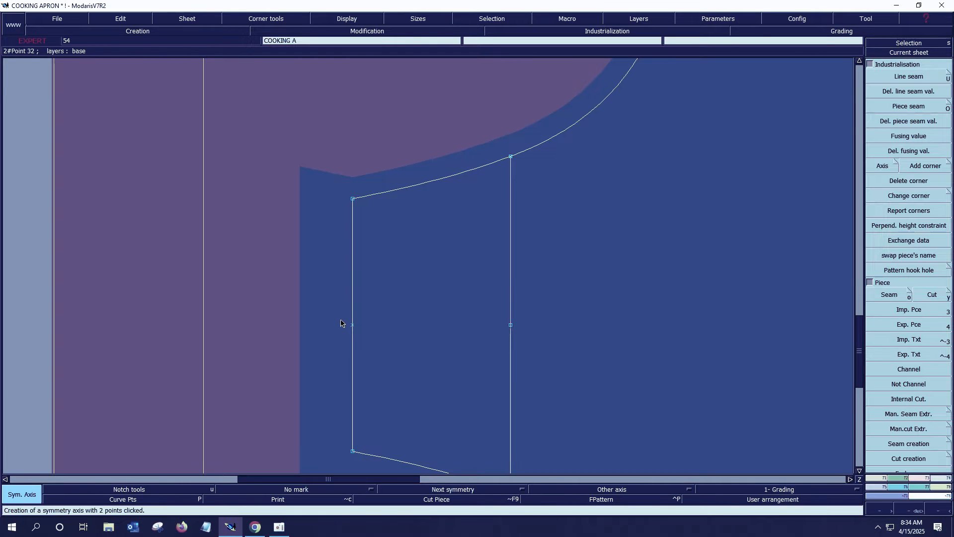
key("l")
left_click(354, 298)
key("Down")
type("4")
key("Return")
key("F3")
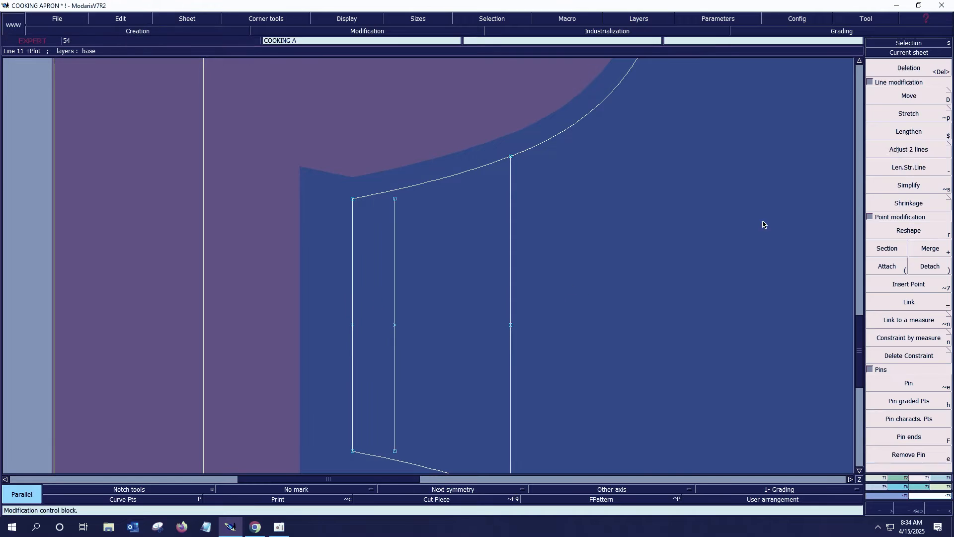
Extend the line parallel to the neck edge until both ends meet the armhole curves, and delete its midpoint
left_click(920, 150)
left_click(395, 199)
left_click(408, 188)
key("Delete")
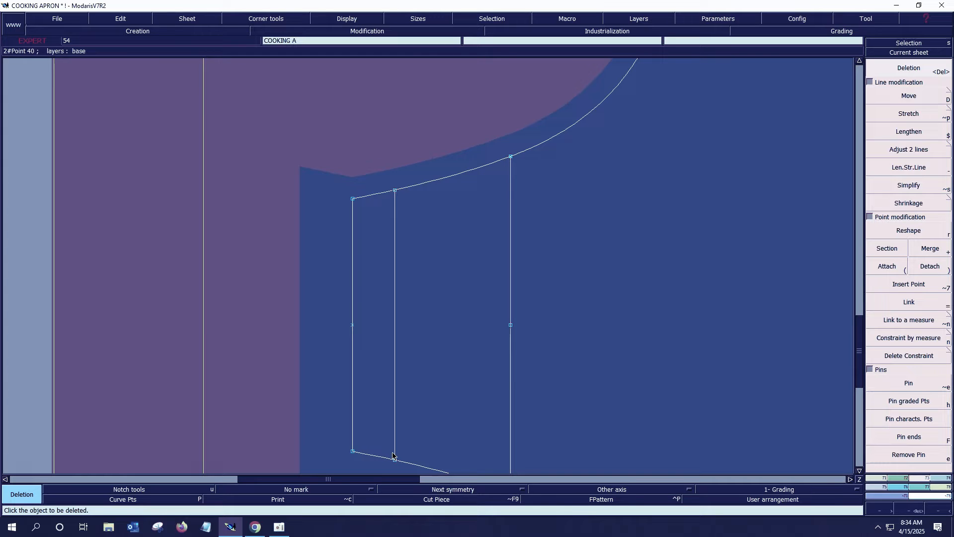
Place a developed point on the neck edge 3 cm below its upper corner
key("r")
key("F1")
scroll(492, 354, "up", 3)
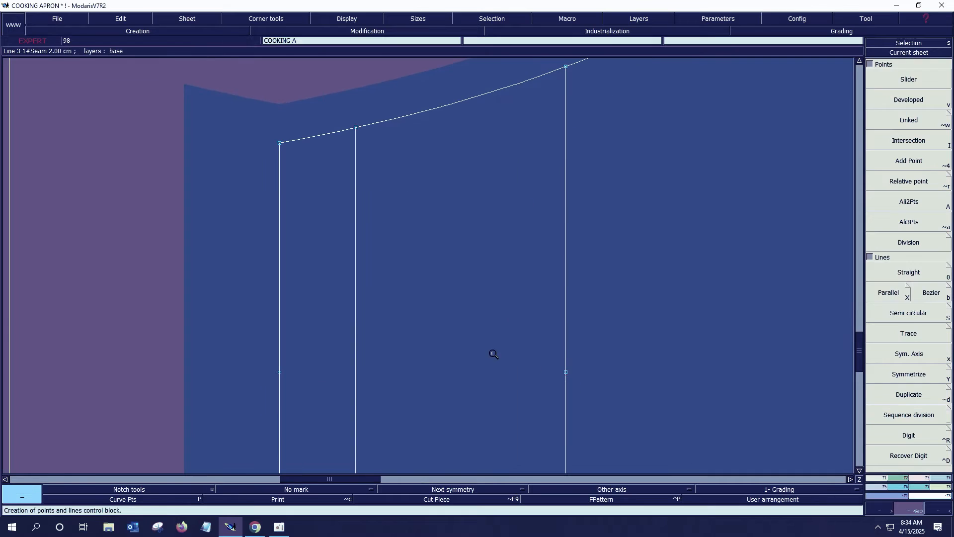
key("x")
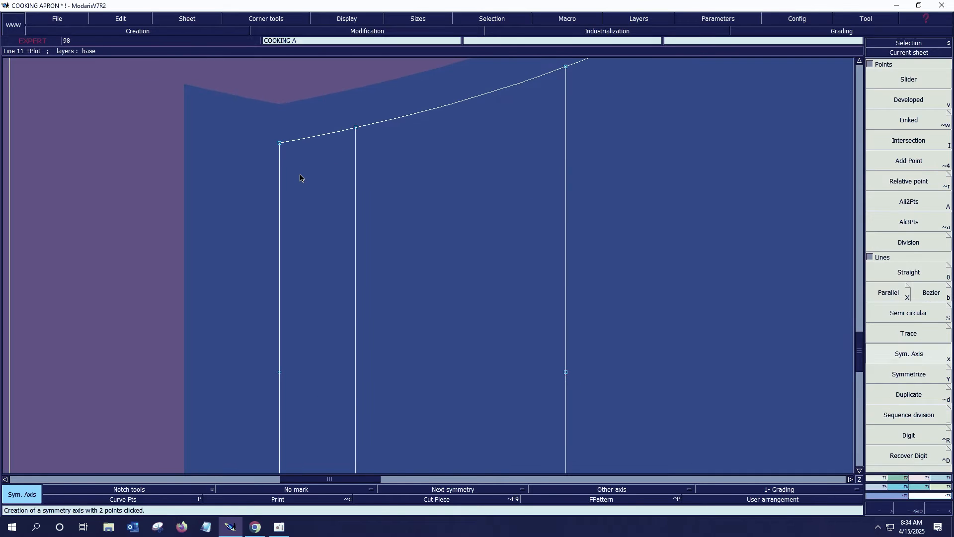
left_click(281, 143)
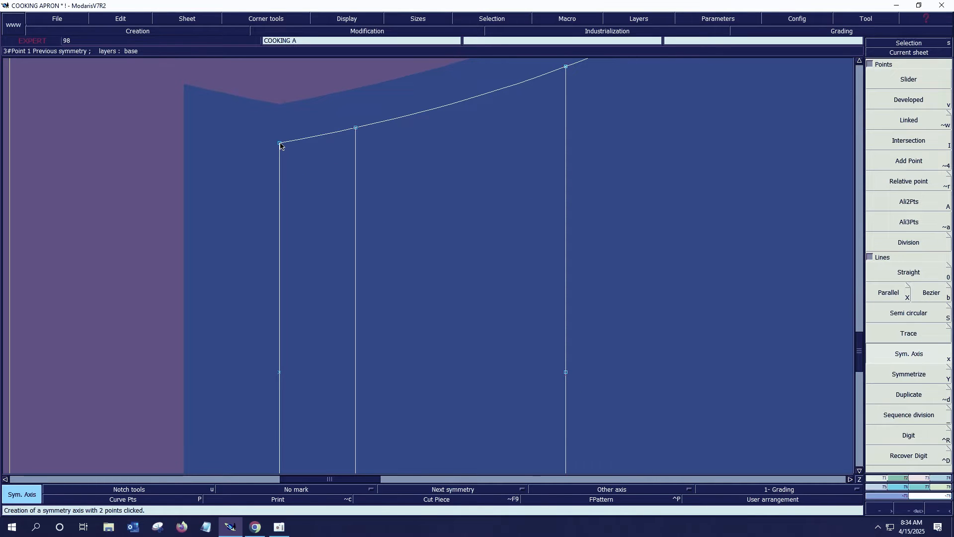
key("v")
left_click(281, 144)
type("-3")
key("Return")
key("Down")
type("3")
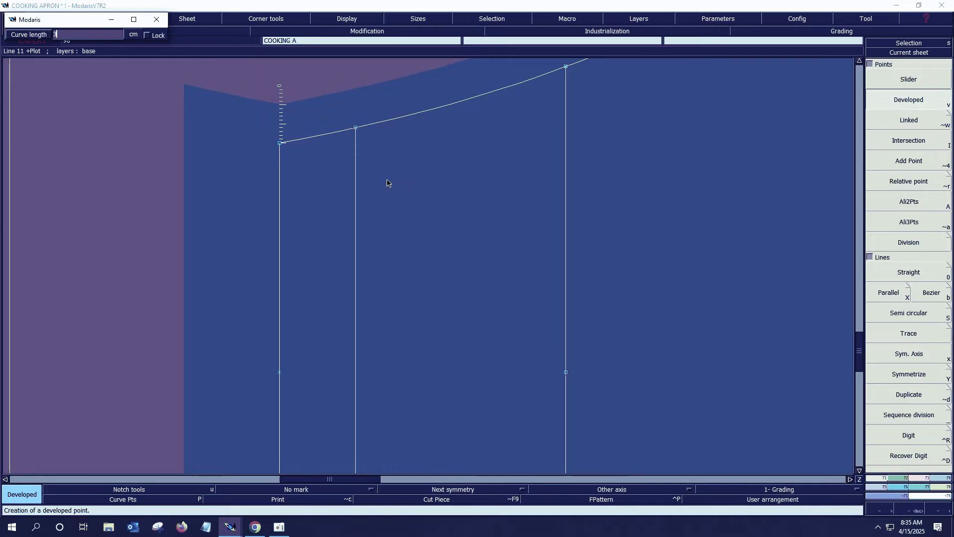
key("Return")
left_click(457, 173)
Draw a horizontal guide line from the developed point to the inner neck parallel and remove the part extending beyond it
key("i")
left_click(281, 201)
key("b")
left_click(280, 201)
left_click(404, 200, "ctrl")
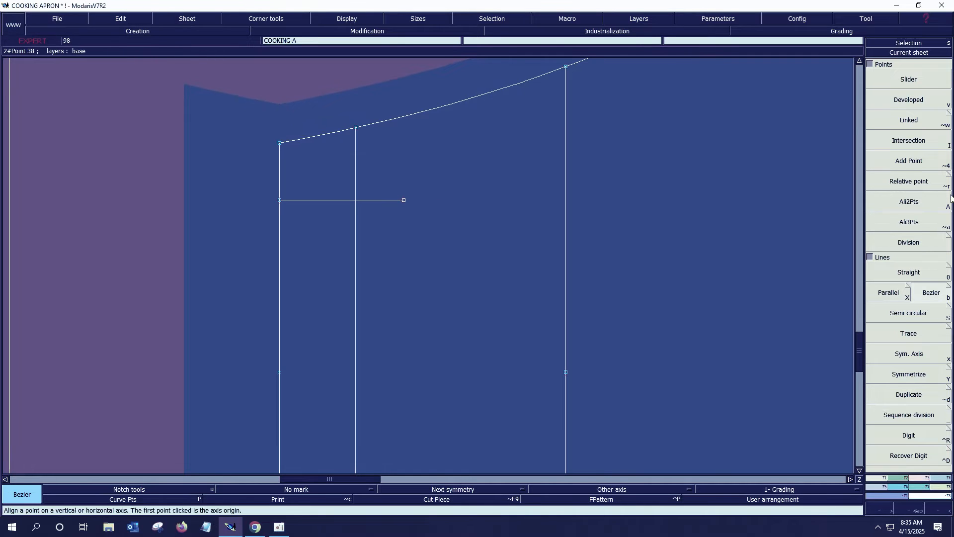
key("shift+i")
left_click(356, 201)
key("i")
key("Delete")
left_click(404, 201)
Divide the horizontal guide line into 2 equal parts to mark its midpoint
left_click(912, 412)
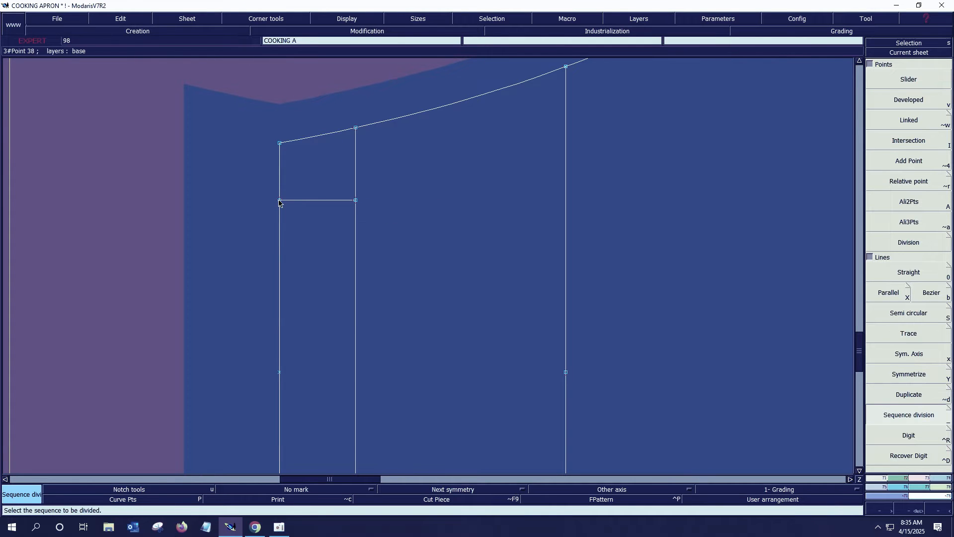
left_click(280, 201)
left_click(356, 200)
type("2")
key("Return")
Draw a circle centred on the guide line's midpoint, between the neck edge and its inner parallel
key("i")
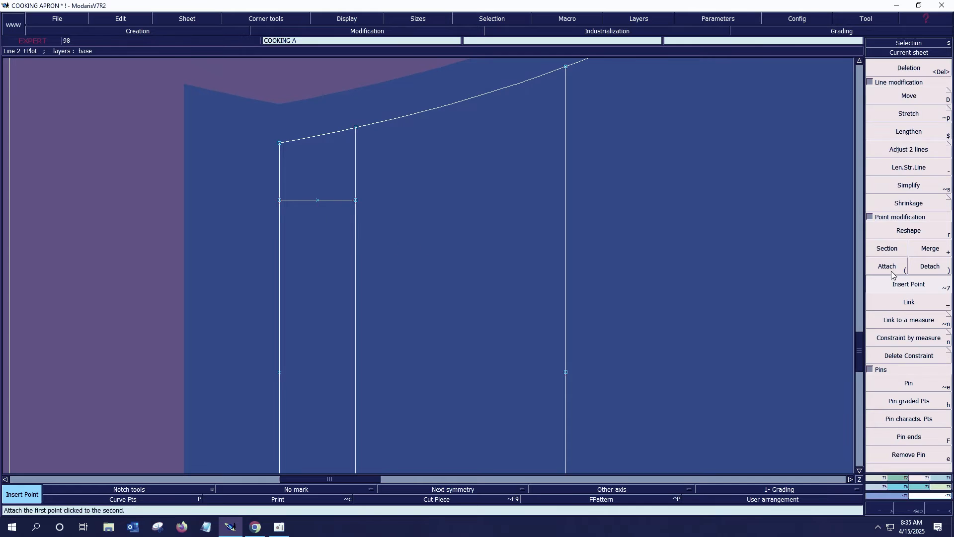
key("F1")
key("F2")
left_click(890, 378)
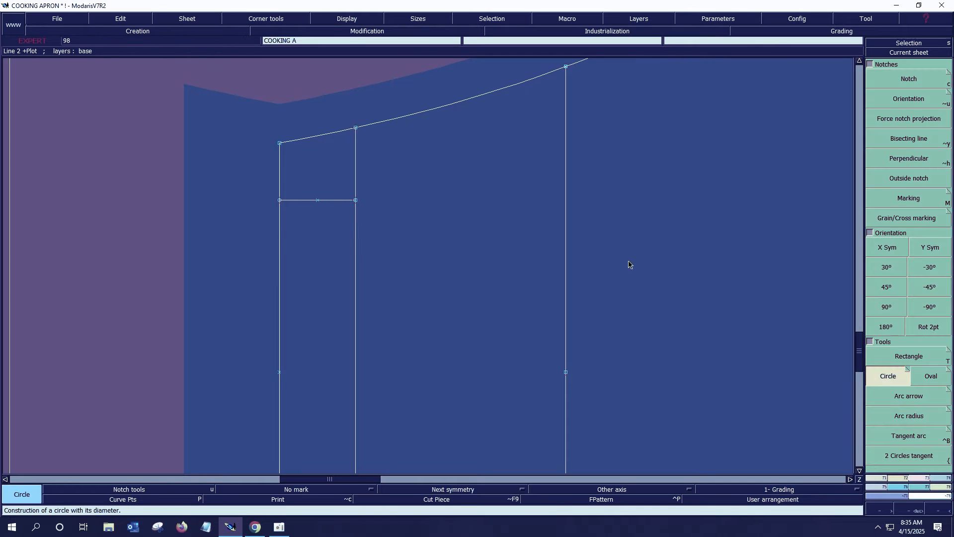
left_click(318, 200)
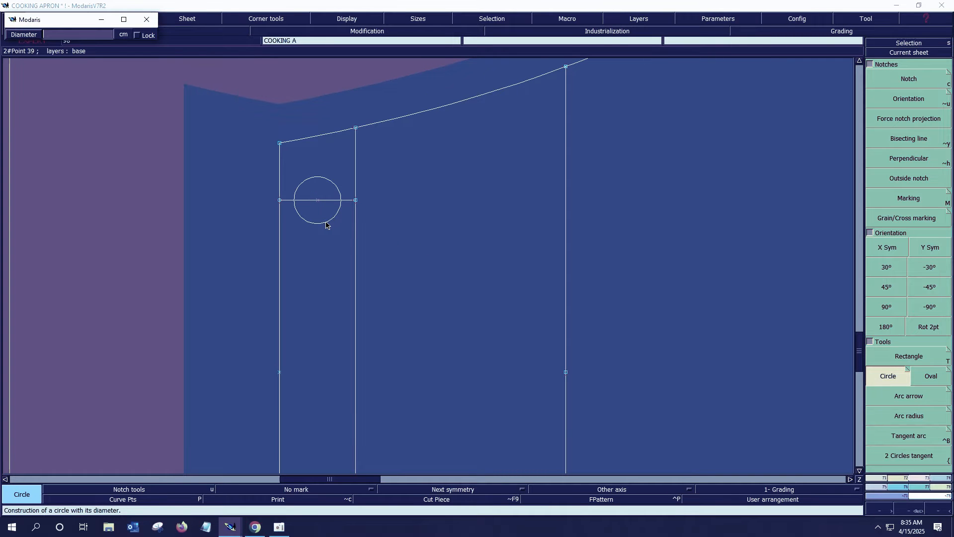
type("2.")
key("Return")
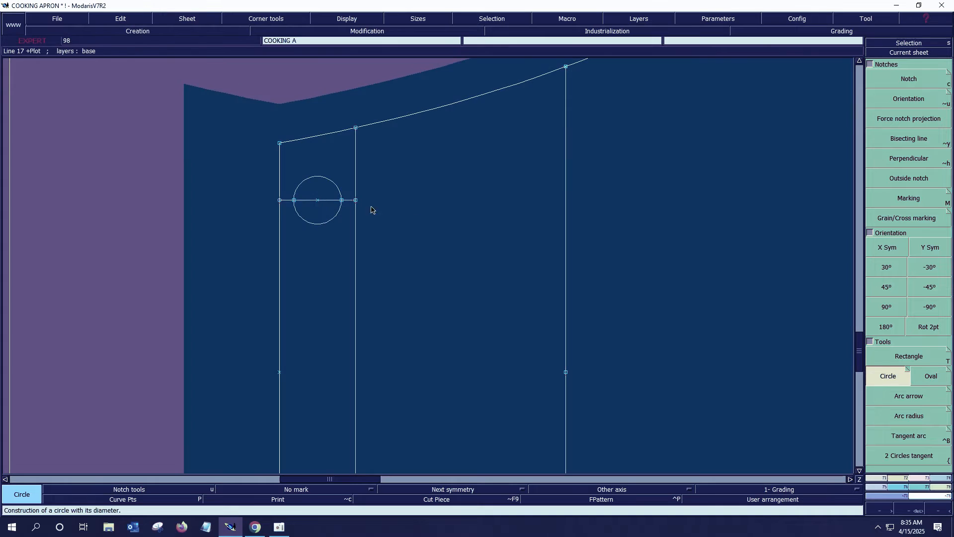
Delete the horizontal guide line running through the circle
key("Delete")
left_click(356, 200)
key("Return")
left_click_drag(229, 102, 432, 309)
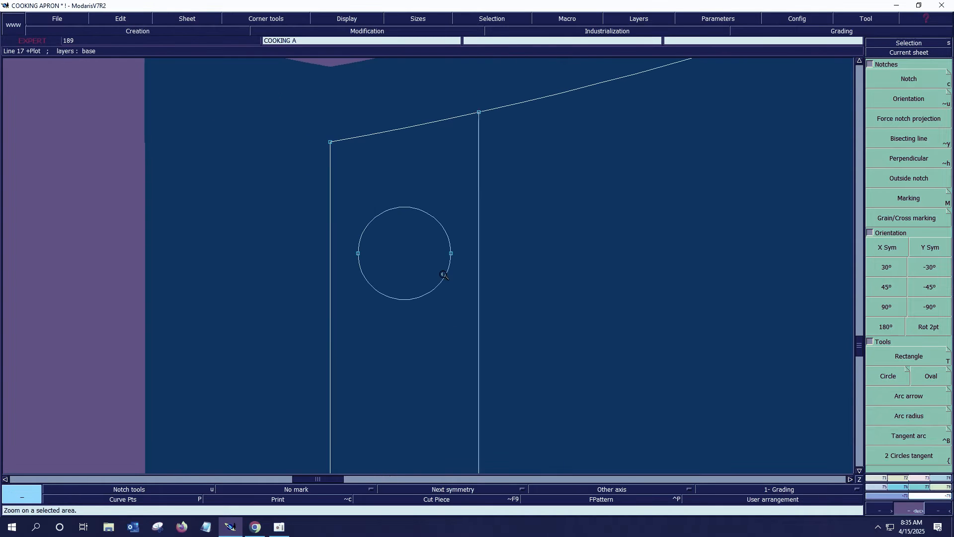
Measure the distance from the top of the circle to the armhole edge above it
key("l")
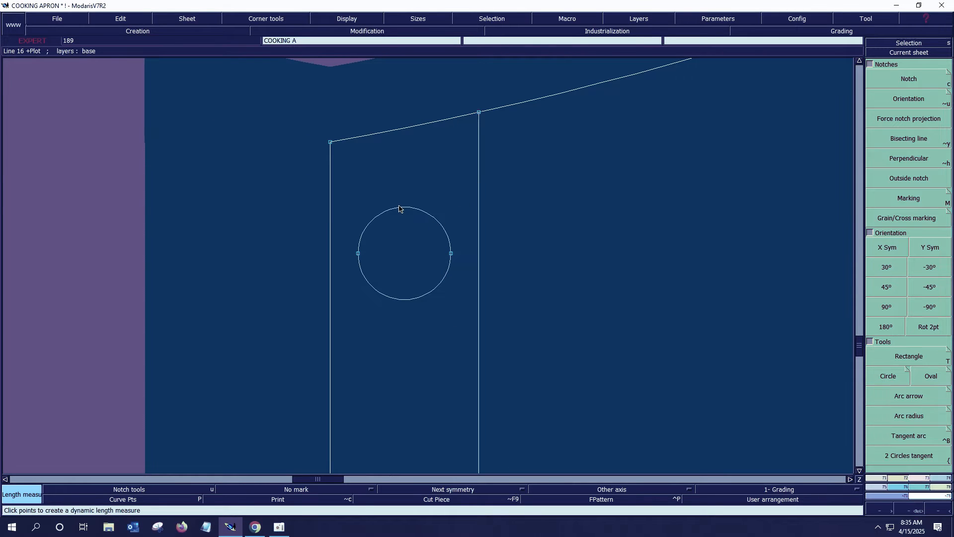
left_click(399, 205)
left_click(396, 129)
key("ctrl+z")
Move the circle 0.5 cm in Y toward the armhole edge, with 0 cm shift in X
key("F3")
left_click(909, 386)
left_click_drag(349, 196, 443, 298)
key("shift+d")
left_click(403, 207)
key("Down")
type(".5")
key("Up")
type("00")
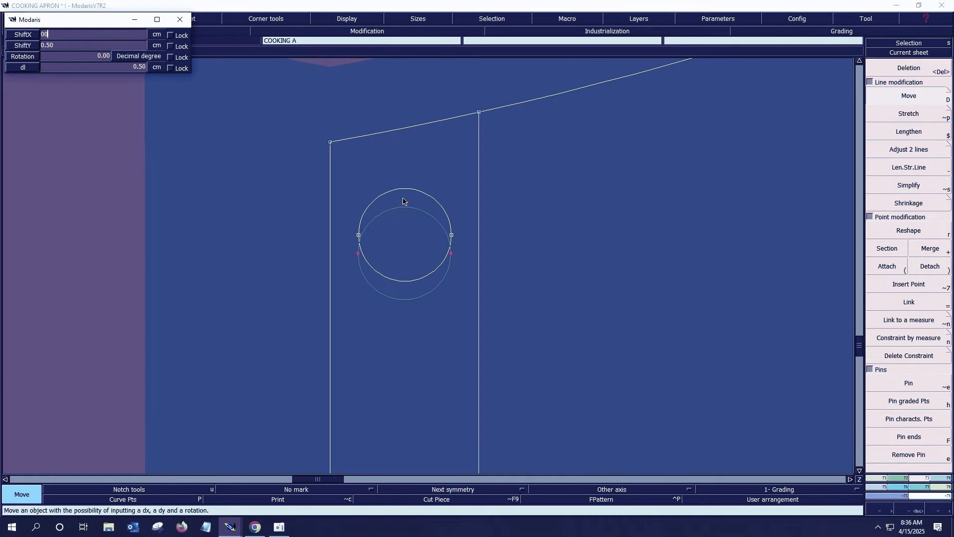
key("Return")
Add a line parallel to the upper armhole edge 1 cm inside the piece
key("shift+s")
key("p")
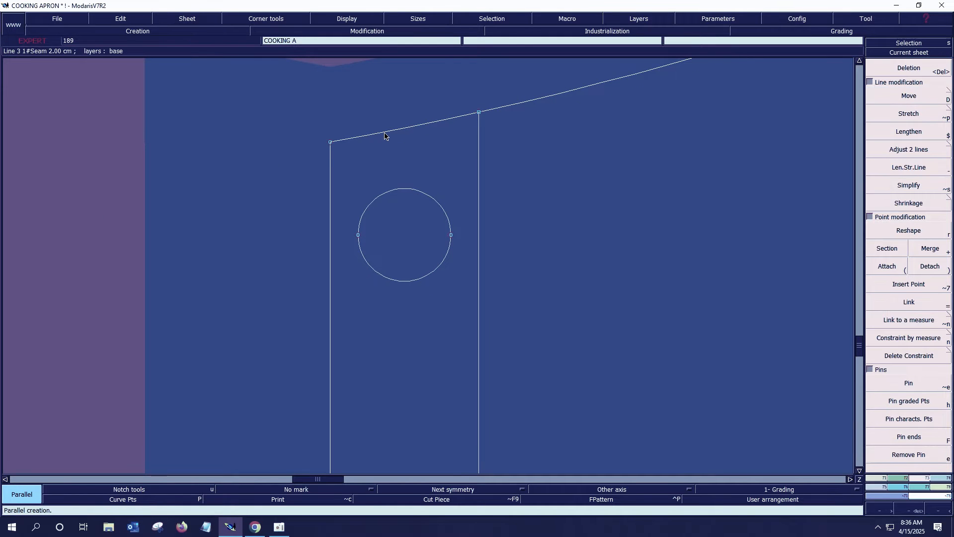
left_click(384, 133)
key("Down")
type("1")
key("Return")
Adjust the upper armhole parallel so that its end meets the neck edge
left_click(923, 150)
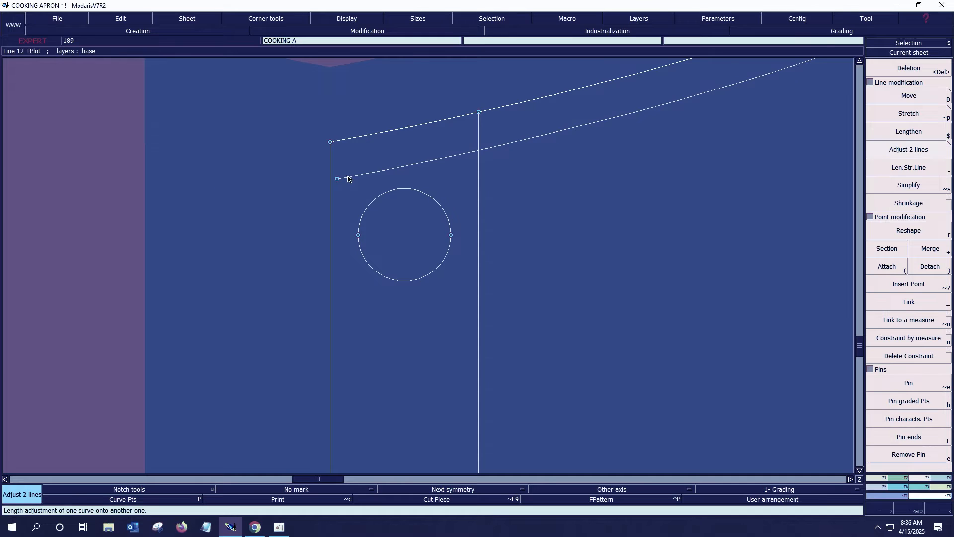
left_click(351, 177)
left_click(330, 182)
key("Home")
key("Return")
left_click_drag(242, 92, 584, 297)
key("Home")
key("Return")
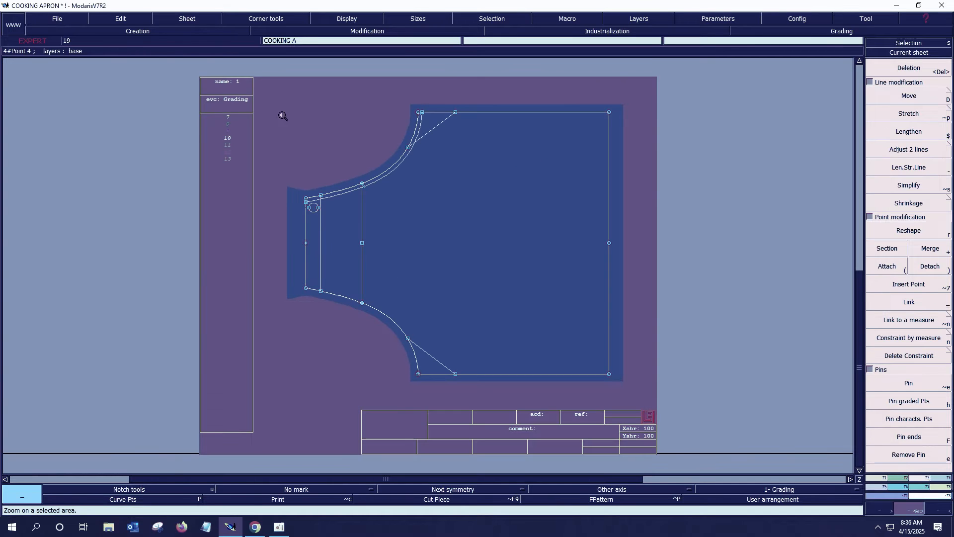
Create a symmetry axis through the midpoints of the neck edge and the vertical bib line
left_click_drag(264, 73, 672, 423)
key("shift+s")
left_click(235, 259)
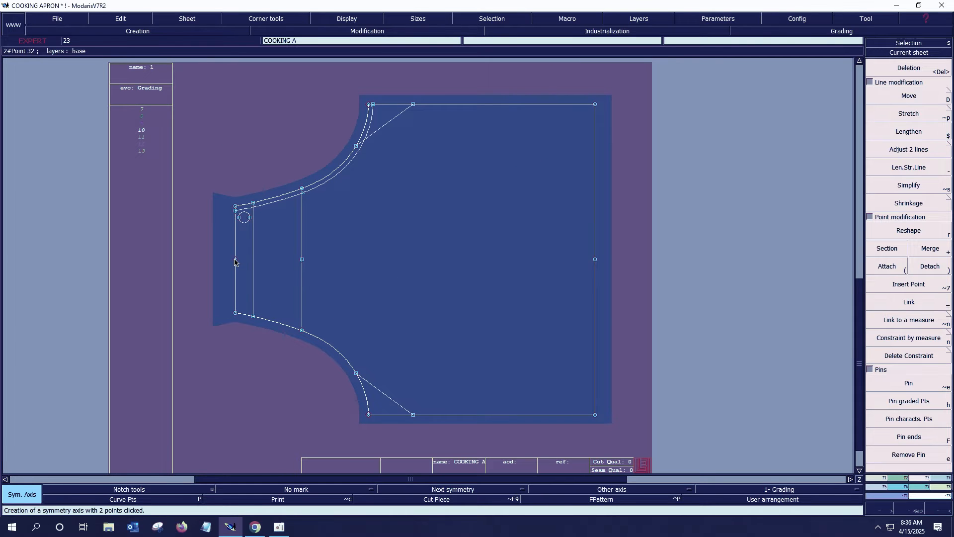
key("Return")
left_click_drag(193, 161, 502, 299)
Mirror the circle and the armhole parallel across the symmetry axis to the lower half of the apron
left_click_drag(133, 206, 200, 273)
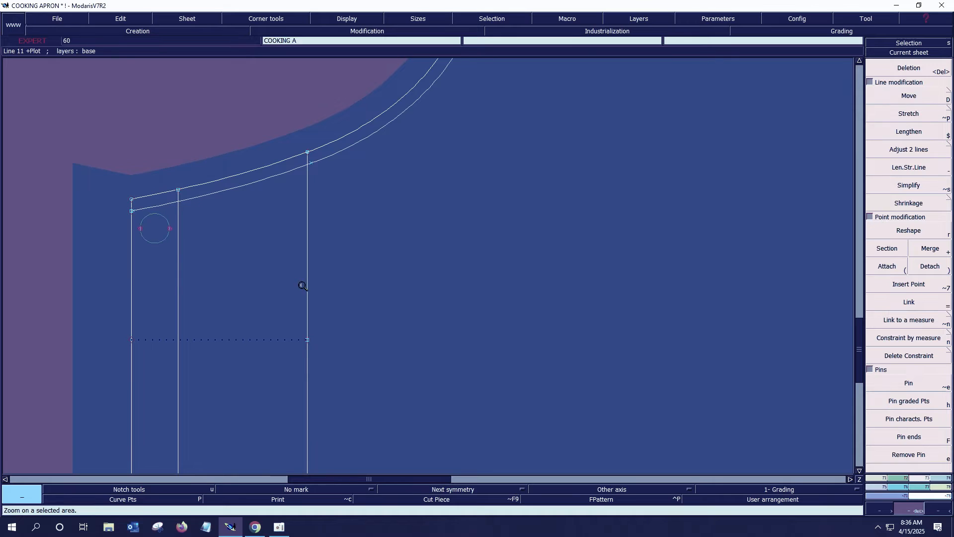
left_click(904, 487)
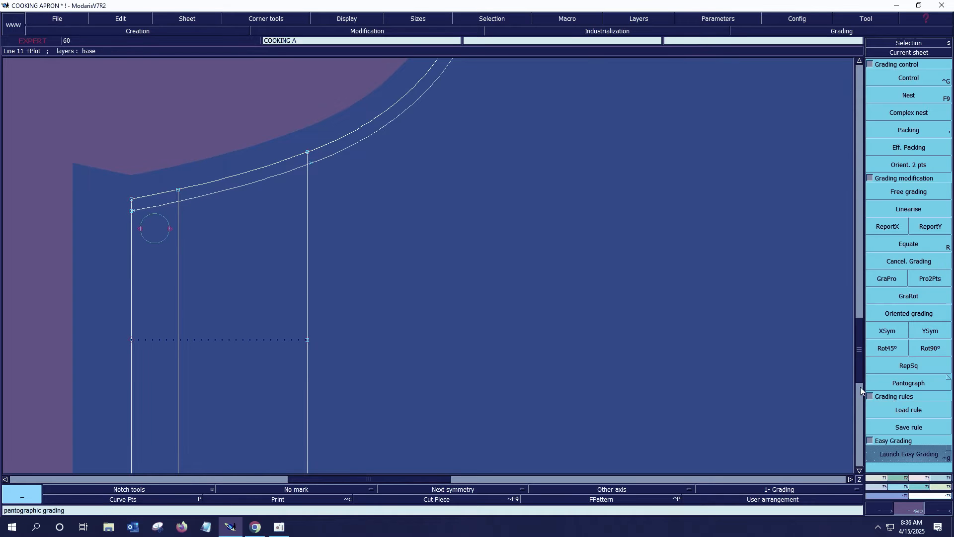
key("shift+s")
key("Home")
key("Return")
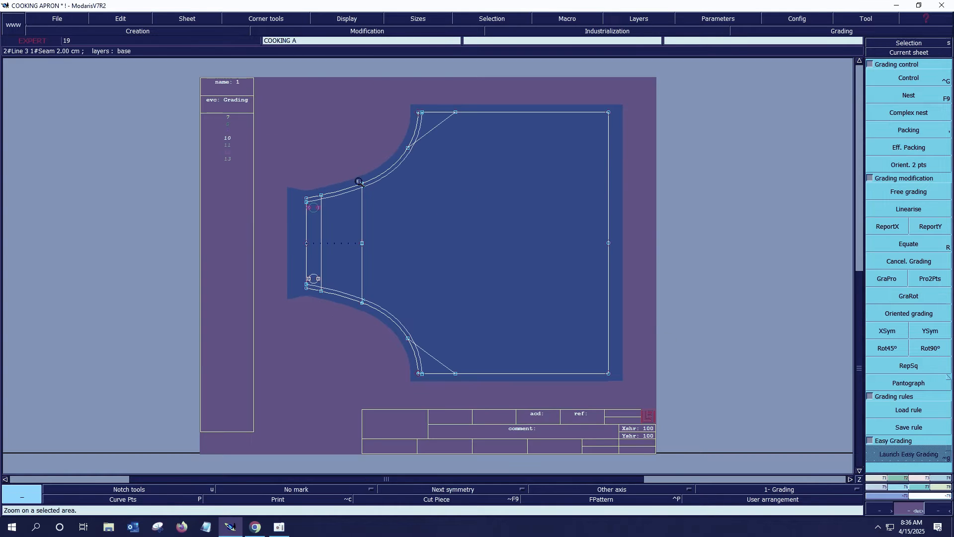
Add a line parallel to the upper side edge 1 cm inside the apron piece
left_click_drag(308, 115, 646, 391)
key("Home")
key("Return")
left_click_drag(310, 80, 695, 288)
key("l")
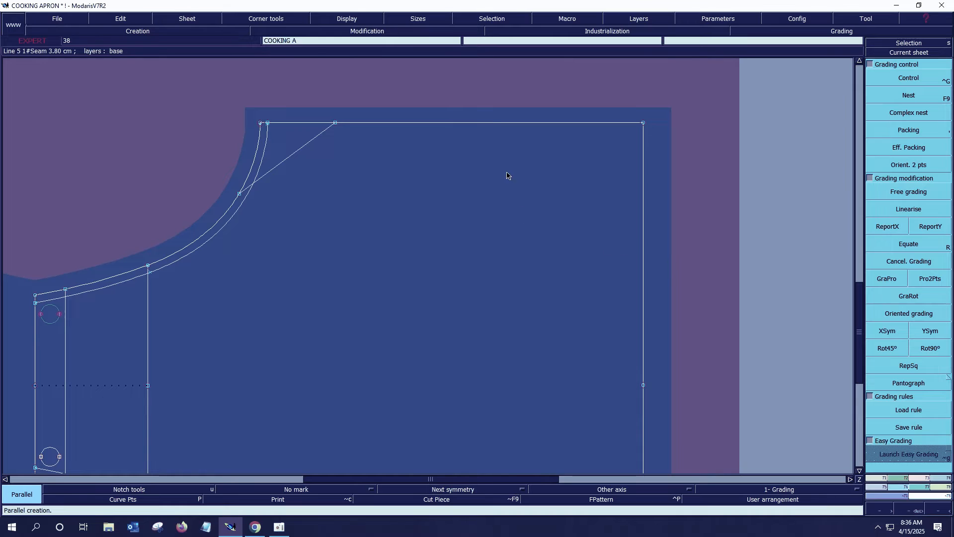
left_click(492, 123)
type("-1")
key("Return")
Add a line parallel to the lower side edge 1 cm inside the apron piece
key("Home")
key("Return")
left_click_drag(285, 297, 698, 431)
left_click(468, 284)
type("-1")
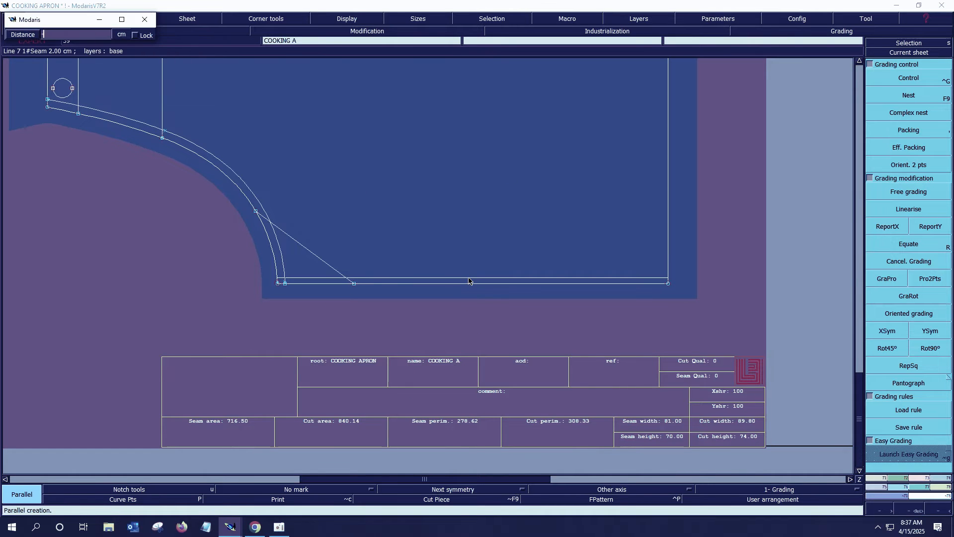
key("Return")
key("Home")
key("Return")
Merge the hem edge at its midpoint and add a line parallel to the hem inside the piece
left_click_drag(216, 105, 663, 400)
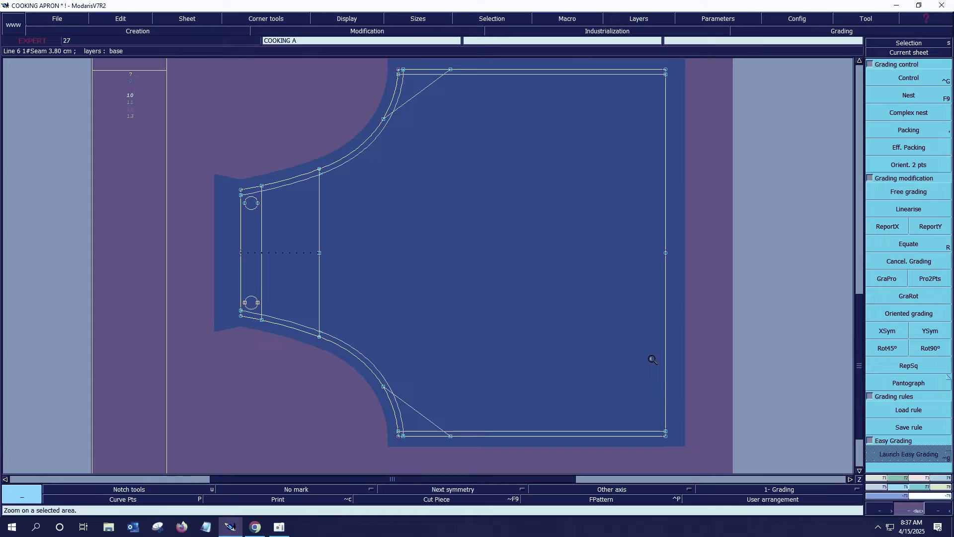
left_click(919, 476)
key("plus")
left_click(665, 254)
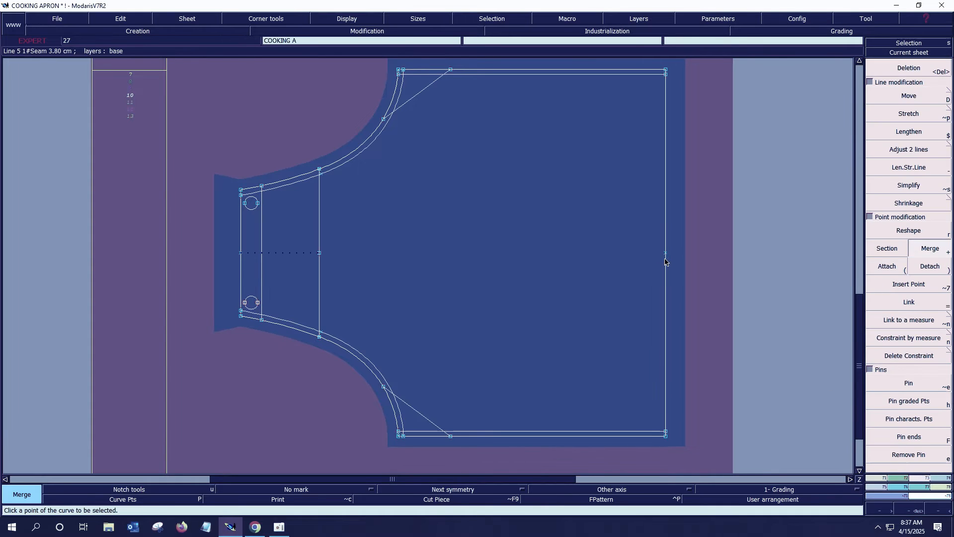
key("semicolon")
key("l")
left_click(666, 261)
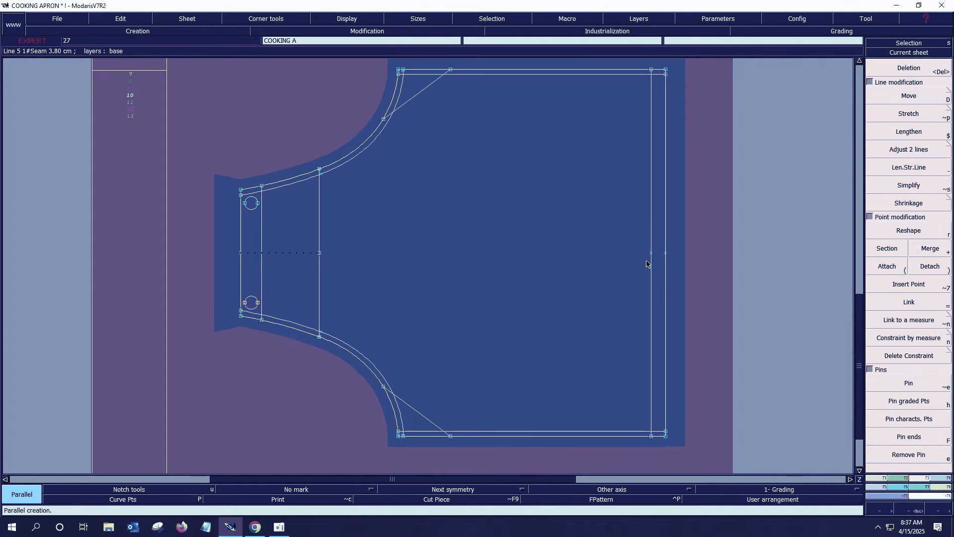
Add a second parallel line close to the inner hem line, on the side facing the hem edge
left_click(652, 262)
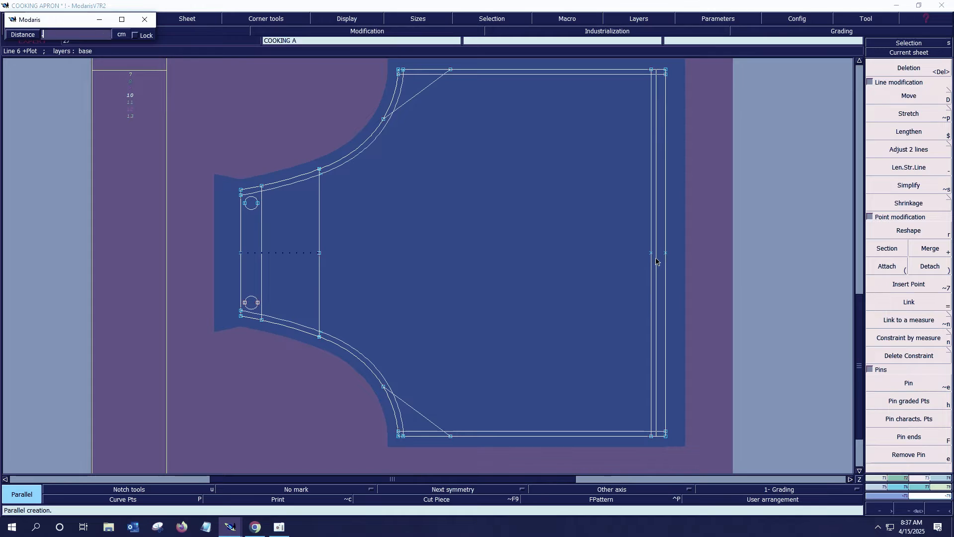
type("1")
key("Return")
key("ctrl+z")
left_click(654, 257)
key("Return")
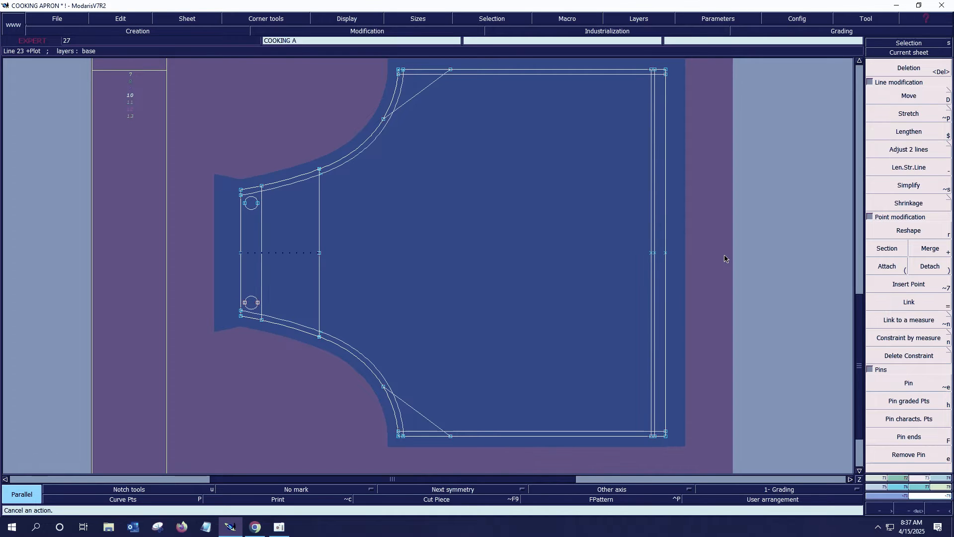
Create a new sheet in the model and make it the current sheet
key("j")
key("shift+n")
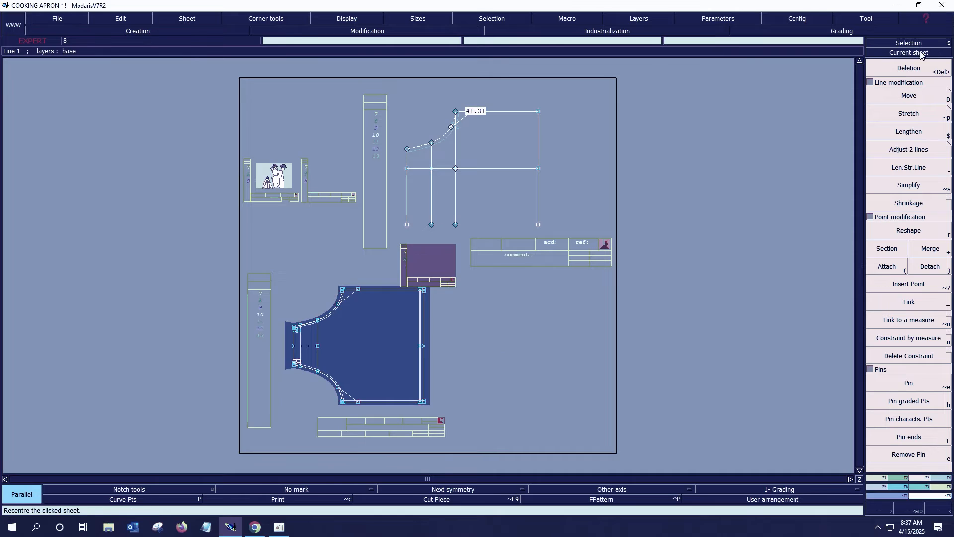
left_click(922, 52)
left_click(426, 265)
Draw a rectangle 170 cm wide and 2 cm high on the new sheet
key("shift+r")
left_click(306, 212)
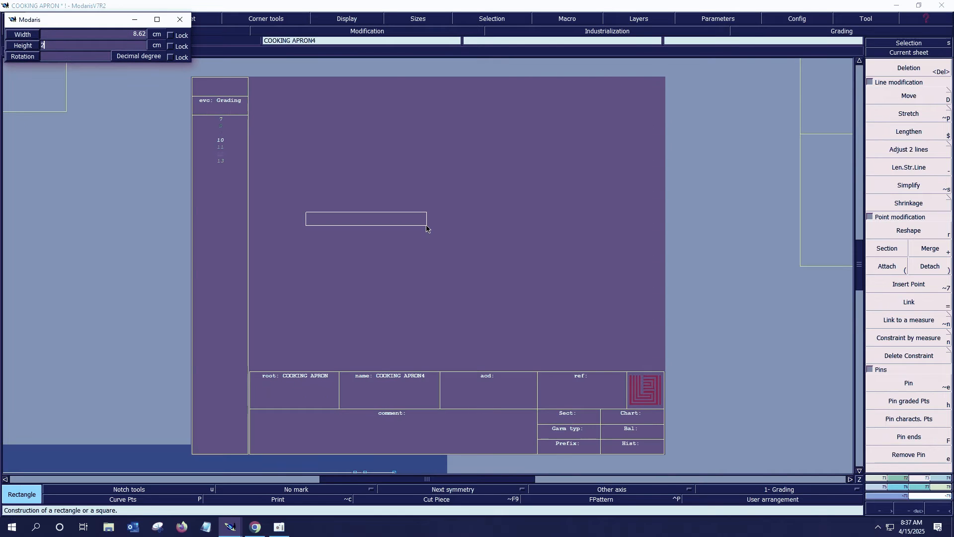
key("Return")
type("120")
key("Return")
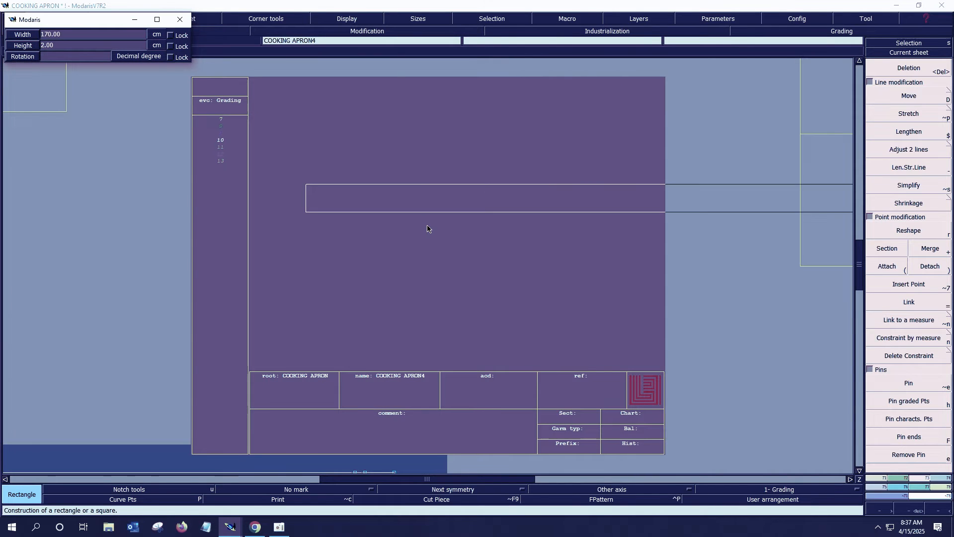
Round one short end of the 170 x 2 cm strap rectangle with a tangent arc of about 1 cm radius
key("Home")
key("Return")
left_click_drag(83, 221, 210, 249)
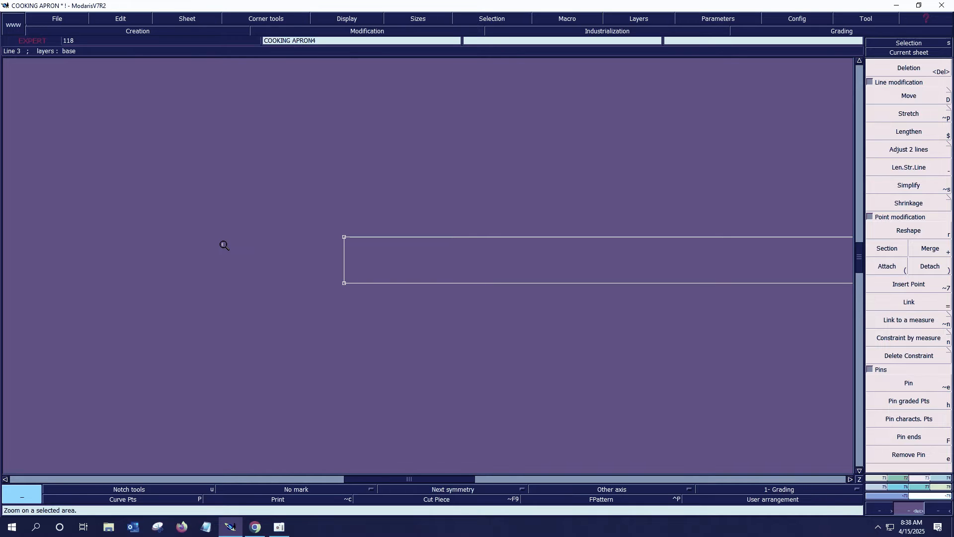
left_click_drag(291, 206, 517, 318)
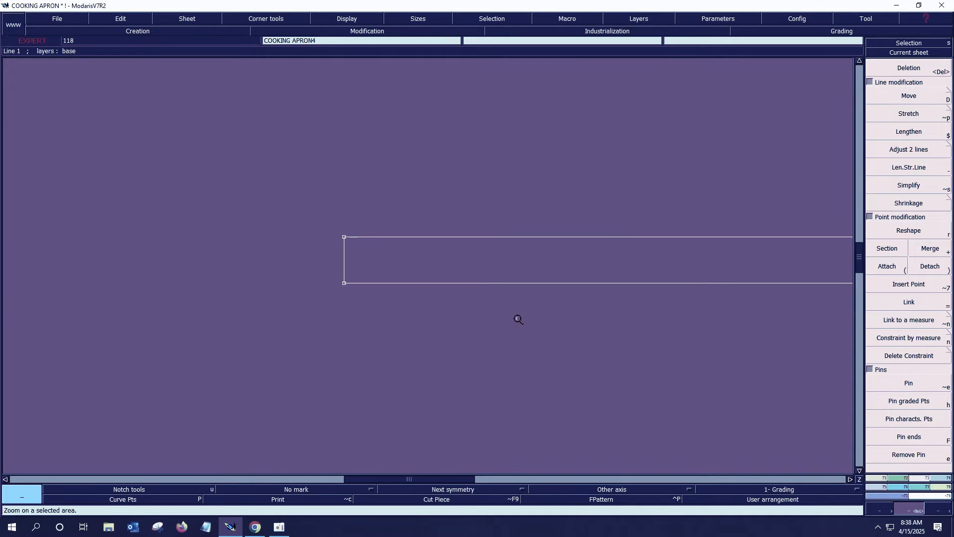
key("F2")
left_click(889, 376)
left_click(915, 441)
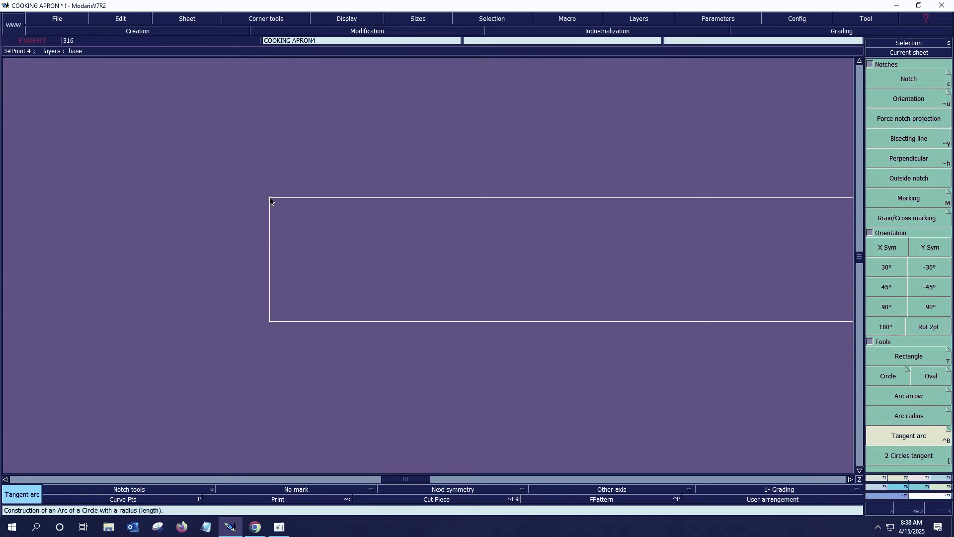
left_click(270, 198)
key("Return")
left_click(270, 321)
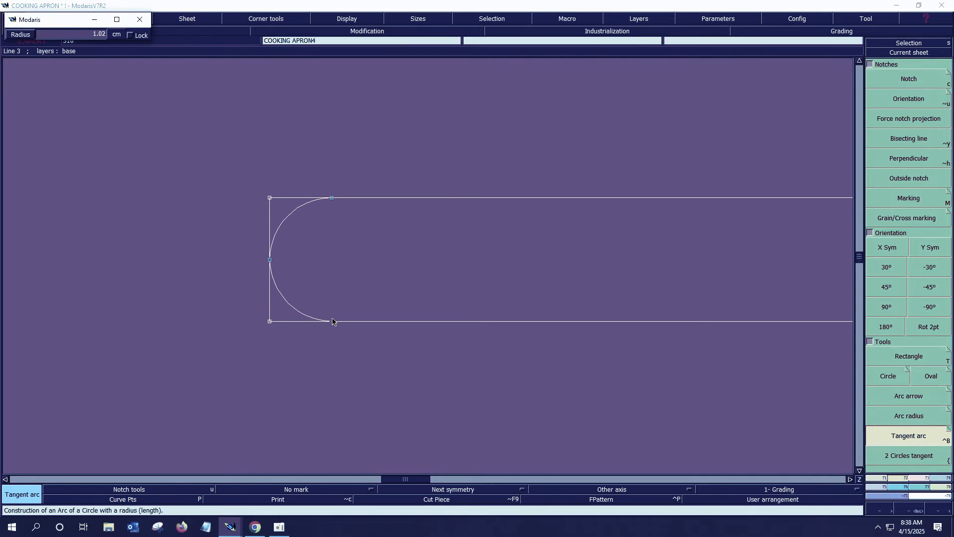
left_click(332, 319)
Extract the round-ended strap outline as a seam piece on its own sheet
key("Home")
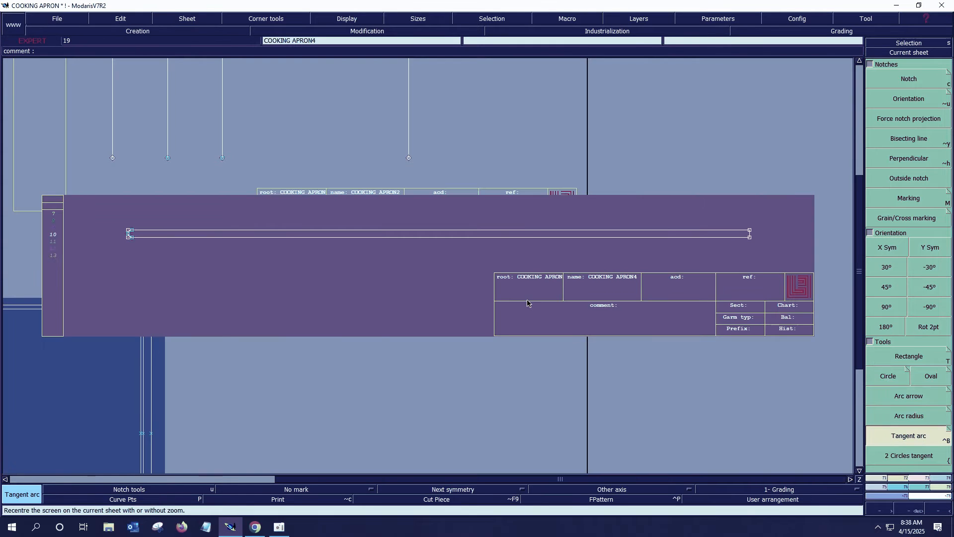
key("Return")
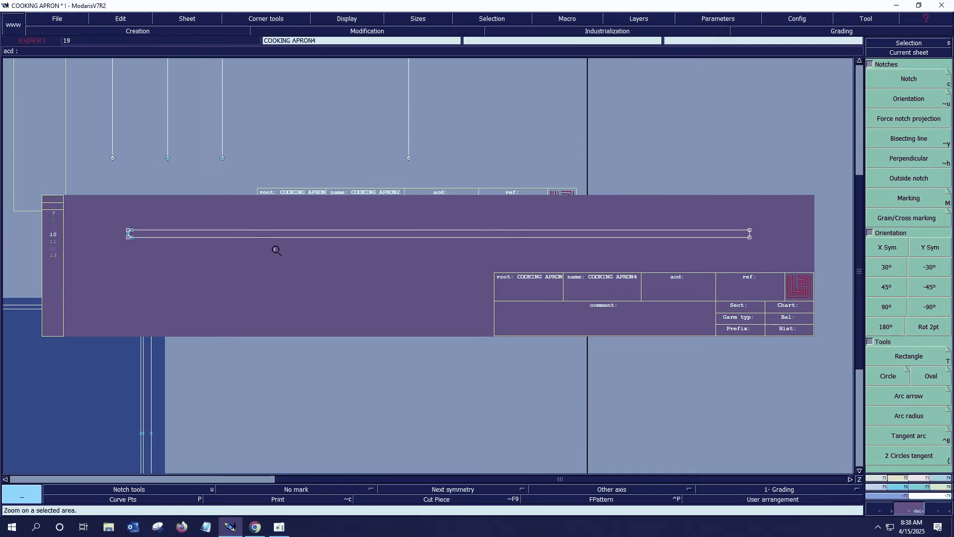
left_click_drag(113, 202, 806, 255)
key("F8")
key("F4")
left_click(882, 300)
left_click(746, 273)
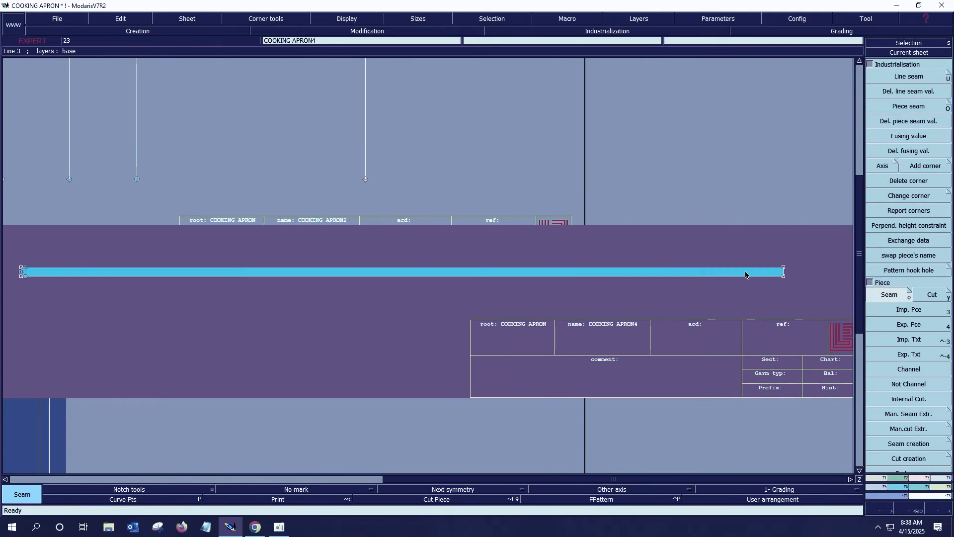
right_click(741, 274)
key("8")
Make the extracted strap piece current and mirror it across its upper long edge with Sym2Pts
left_click(909, 53)
left_click(328, 403)
key("Home")
key("Return")
left_click_drag(81, 198, 762, 294)
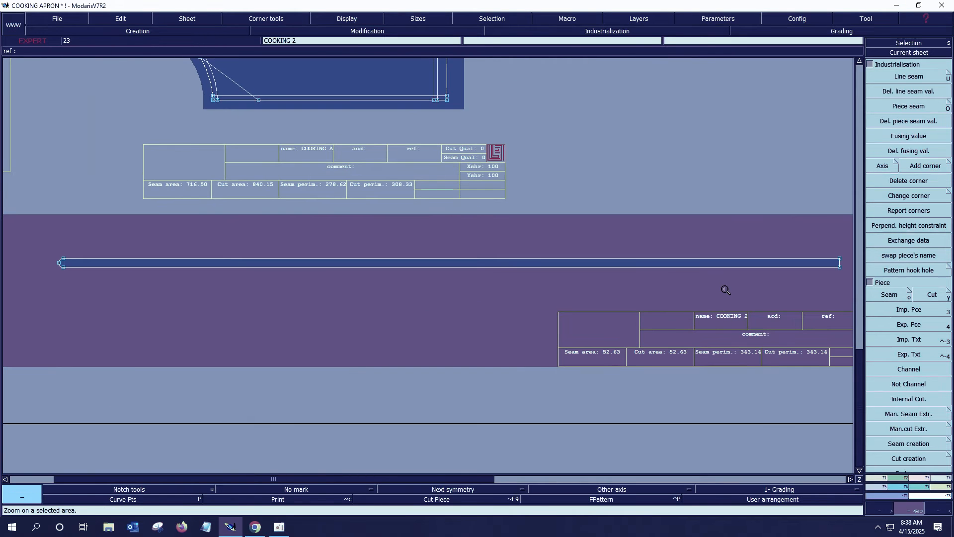
key("F7")
left_click(909, 155)
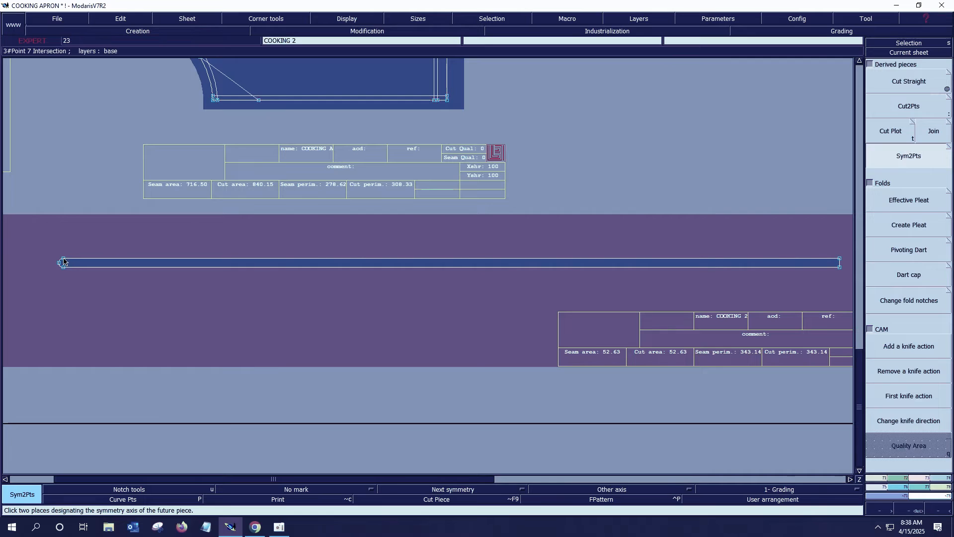
left_click(840, 259)
Apply a 1.2 cm seam allowance to all edges of the mirrored double-width strap
key("Home")
left_click_drag(105, 209, 770, 263)
key("F4")
left_click(909, 77)
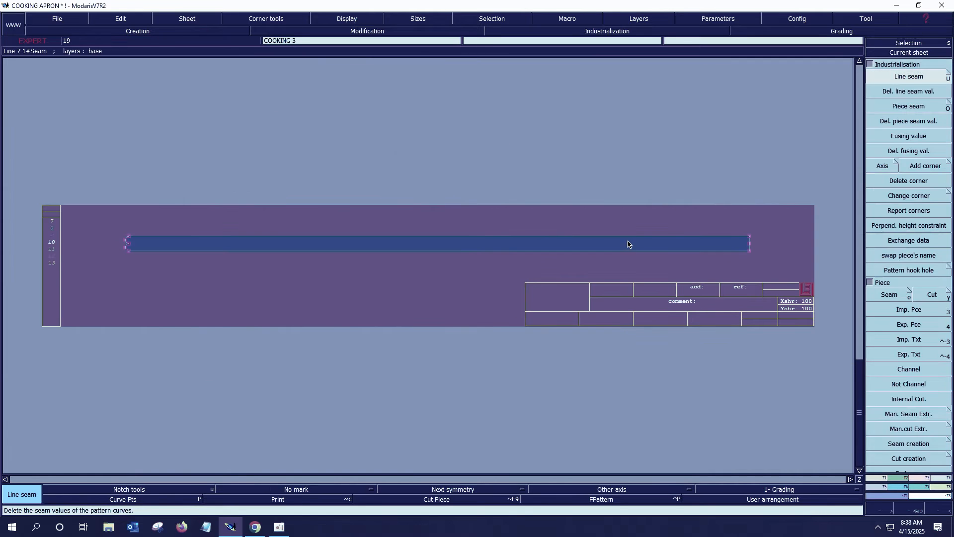
left_click(627, 236)
key("Down")
type("1.2")
key("Return")
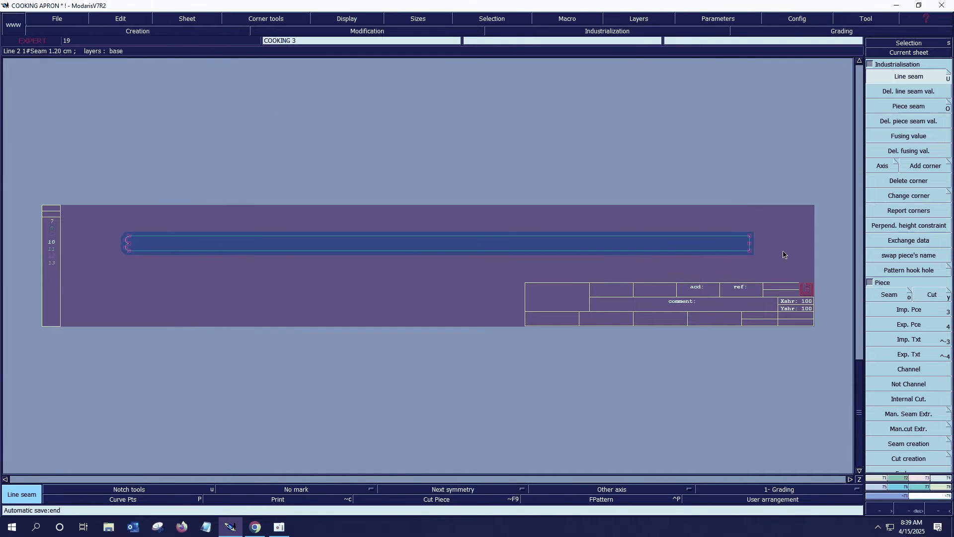
key("Return")
Merge the straight short end of the mirrored strap at its midpoint
left_click_drag(685, 216, 785, 283)
key("F3")
left_click(931, 248)
Set the seam allowance on the strap's straight short end to 3 cm
key("F4")
left_click(910, 76)
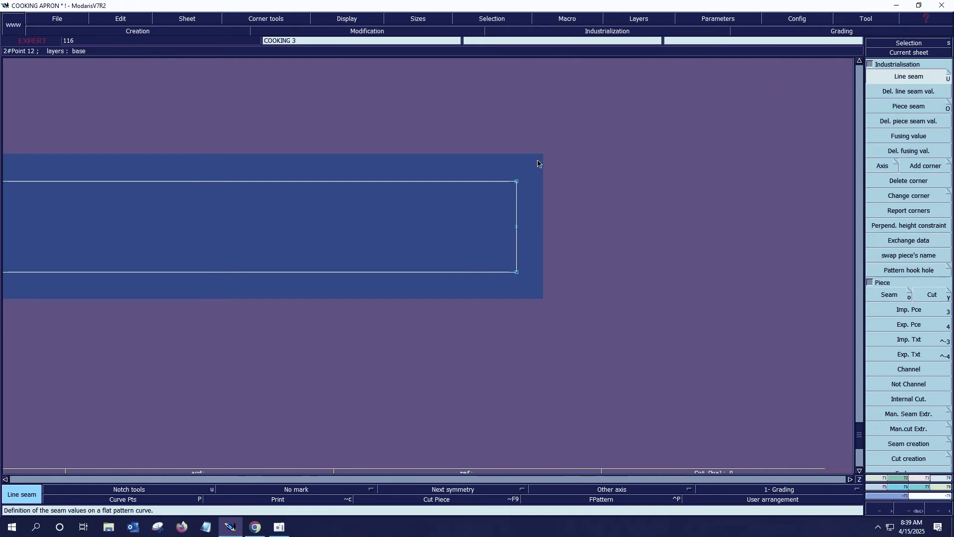
left_click(524, 194)
key("Down")
type("3")
key("Return")
key("Return")
Set the seam allowance on the strap's straight short end to 5 cm
key("Home")
key("Return")
left_click_drag(671, 186, 772, 275)
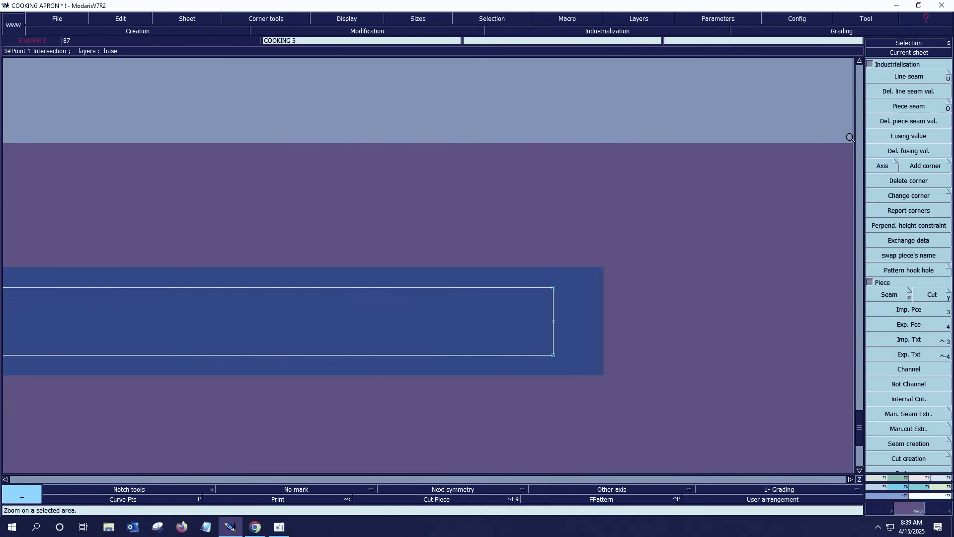
left_click(555, 305)
key("Down")
type("5")
key("Return")
Set the comment of the mirrored strap piece to STRAP 1X2 and arrange all sheets
key("Home")
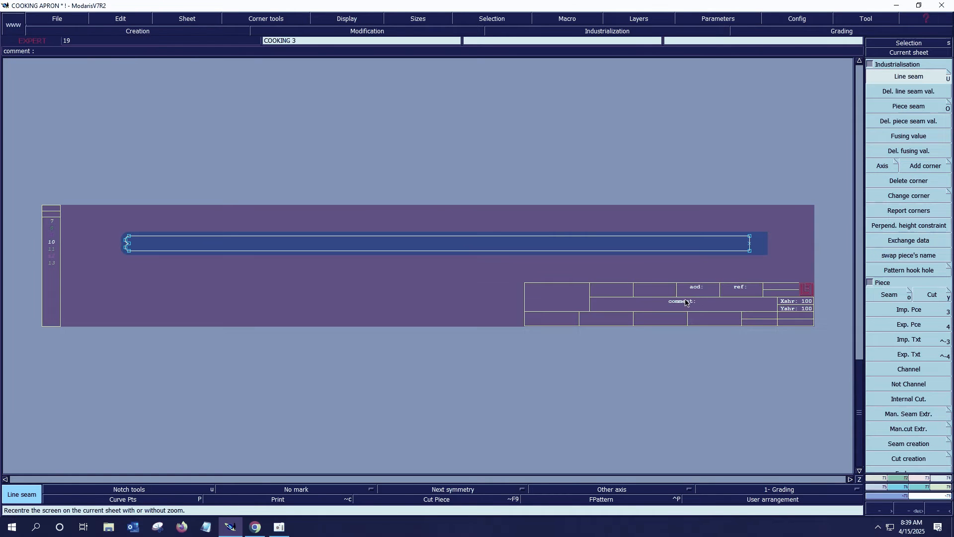
left_click(698, 303)
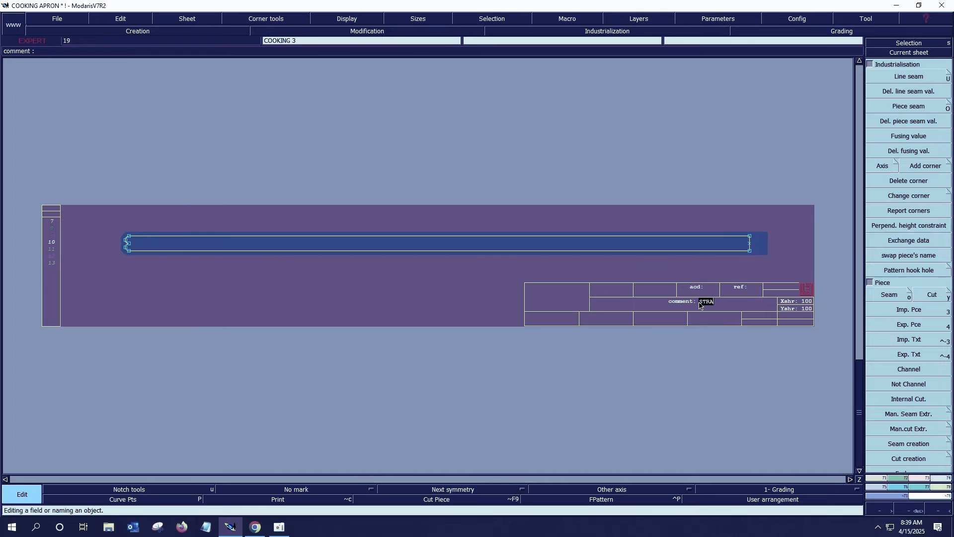
key("Return")
key("j")
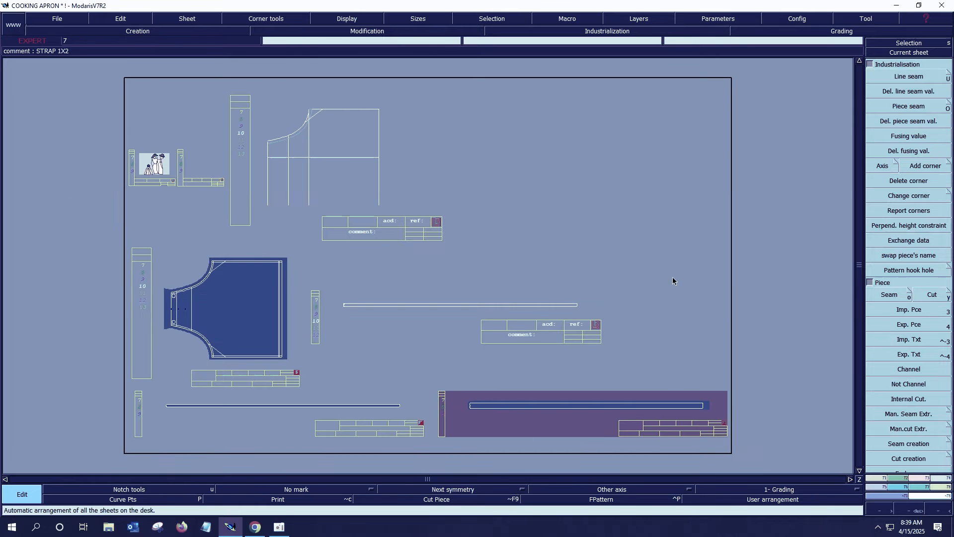
Set the comment of the narrow strap piece to STRAP FINISH 1X2 and rearrange all sheets
left_click(920, 54)
left_click(368, 412)
key("Home")
left_click(699, 305)
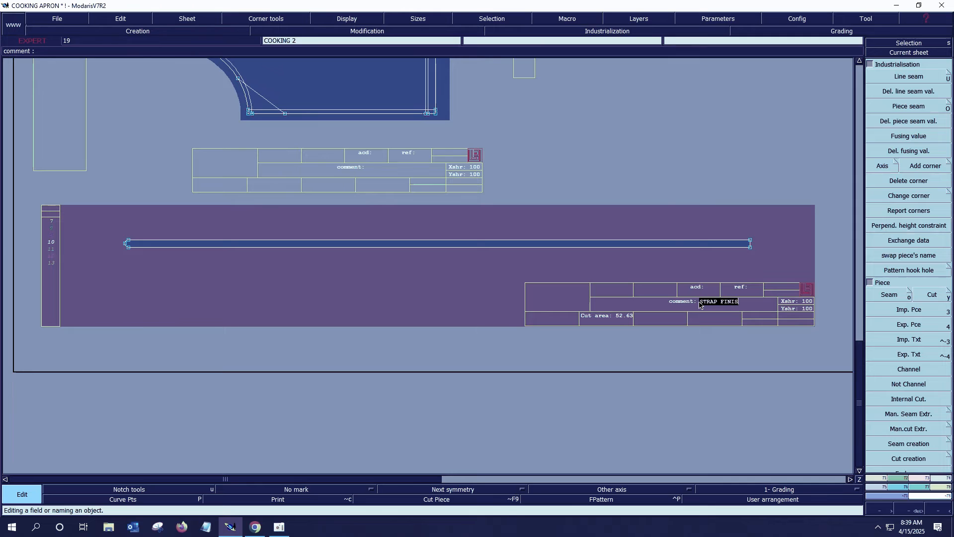
type("STRAP FINISH 1X2")
key("Return")
key("j")
Delete the dotted symmetry axis between the two circles on the apron's bib
key("Return")
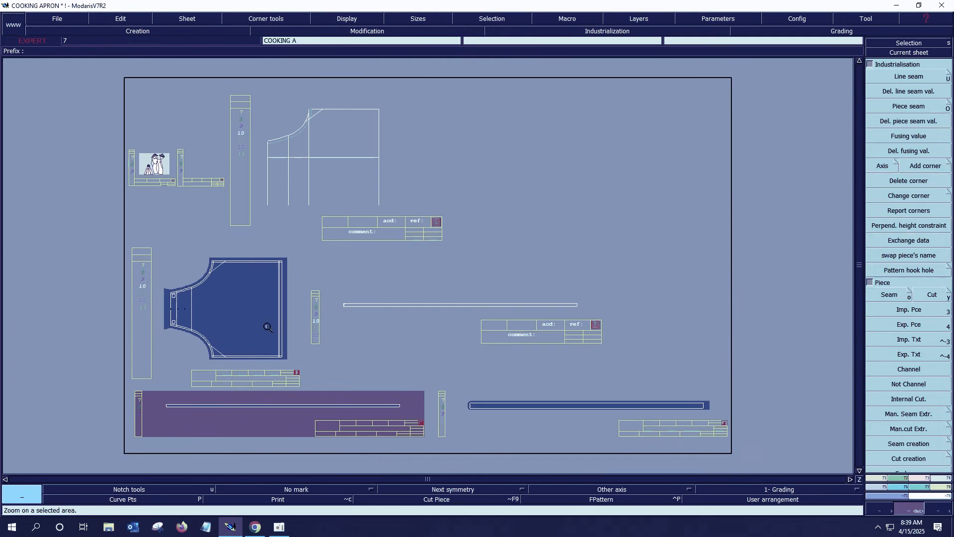
left_click_drag(335, 367, 129, 267)
left_click_drag(116, 153, 482, 350)
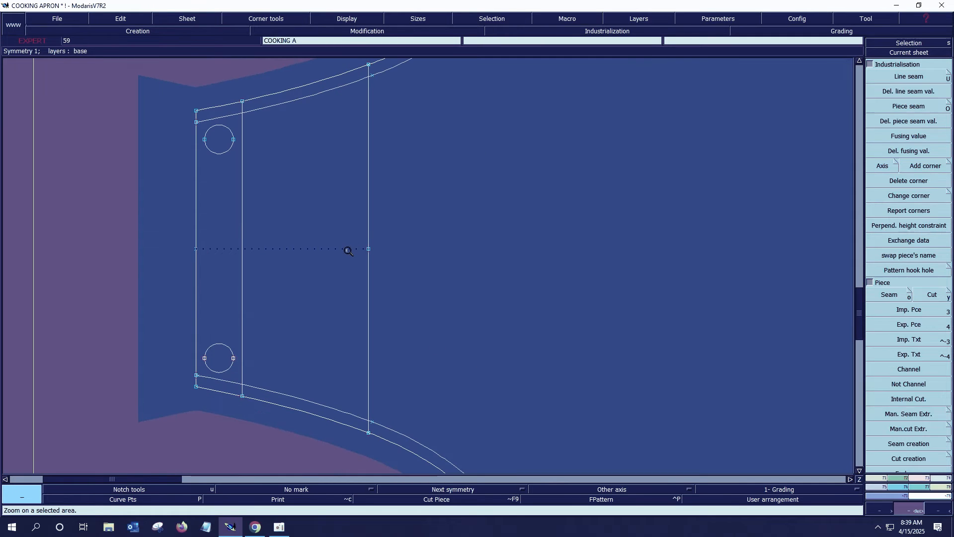
key("Delete")
left_click(347, 250)
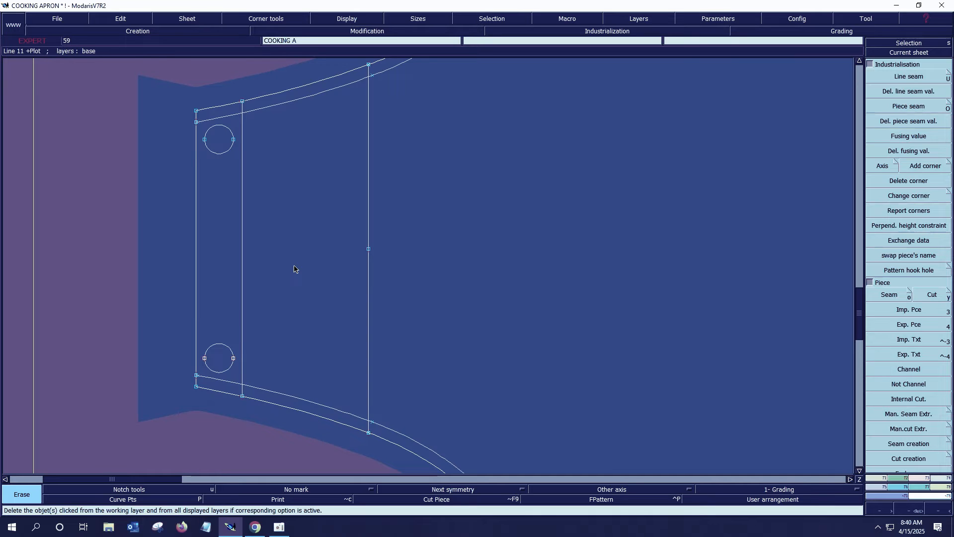
Try to duplicate the upper bib circle into the upper waist corner of the apron body
key("Home")
key("Return")
left_click_drag(254, 109, 708, 289)
left_click_drag(100, 275, 149, 309)
key("ctrl+d")
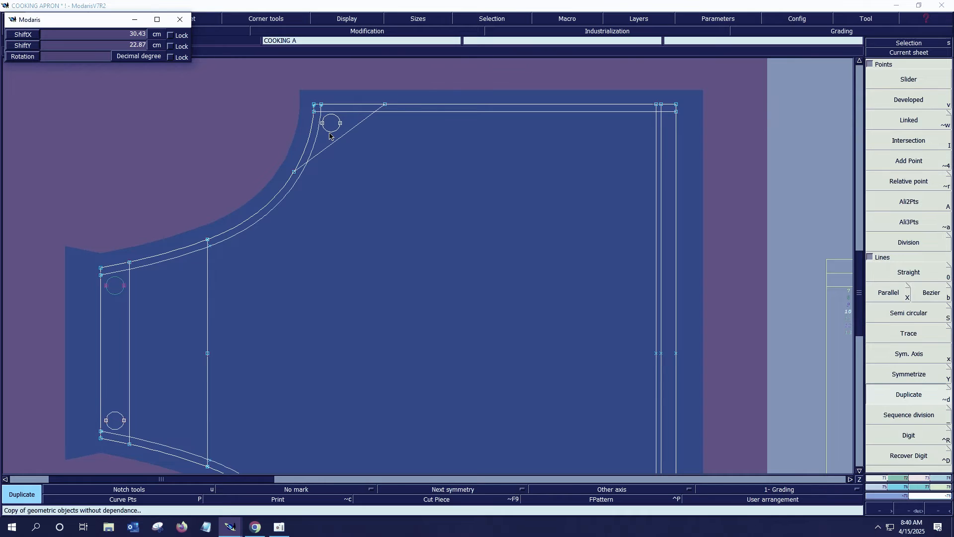
left_click(329, 133)
key("Return")
left_click_drag(272, 81, 421, 184)
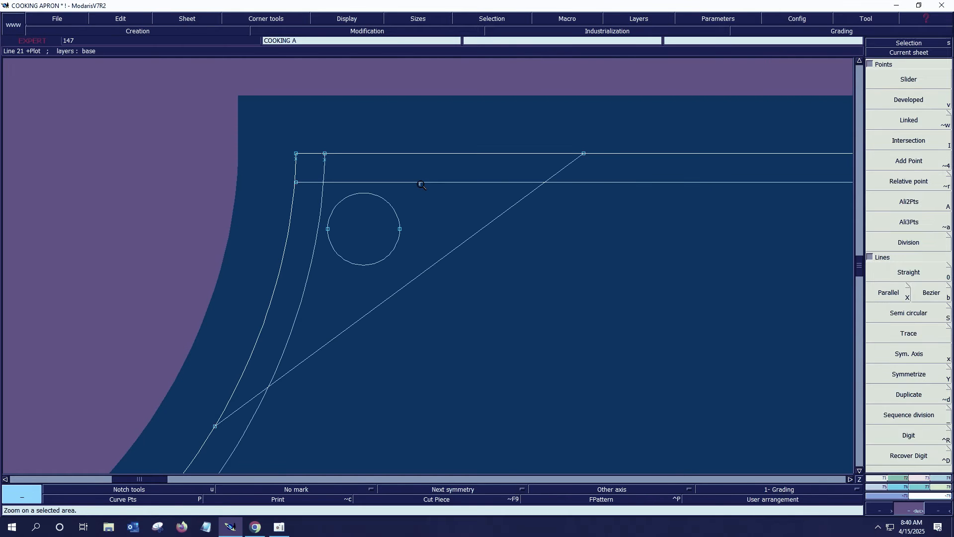
key("ctrl+z")
Duplicate the upper bib circle into the upper waist corner, shifted about 30.4 cm in X and 23 cm in Y
key("Home")
key("Return")
left_click_drag(247, 93, 575, 232)
right_click_drag(160, 368, 238, 415)
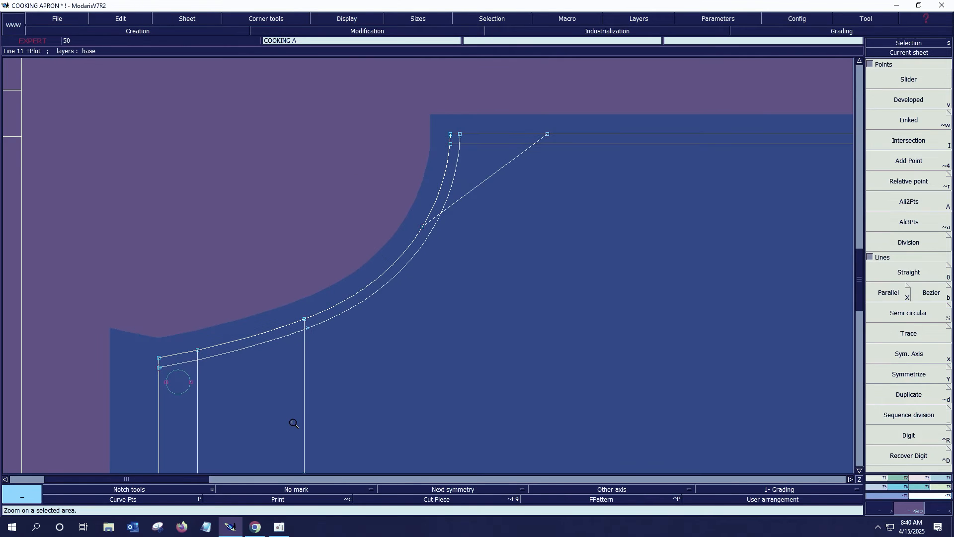
left_click(931, 397)
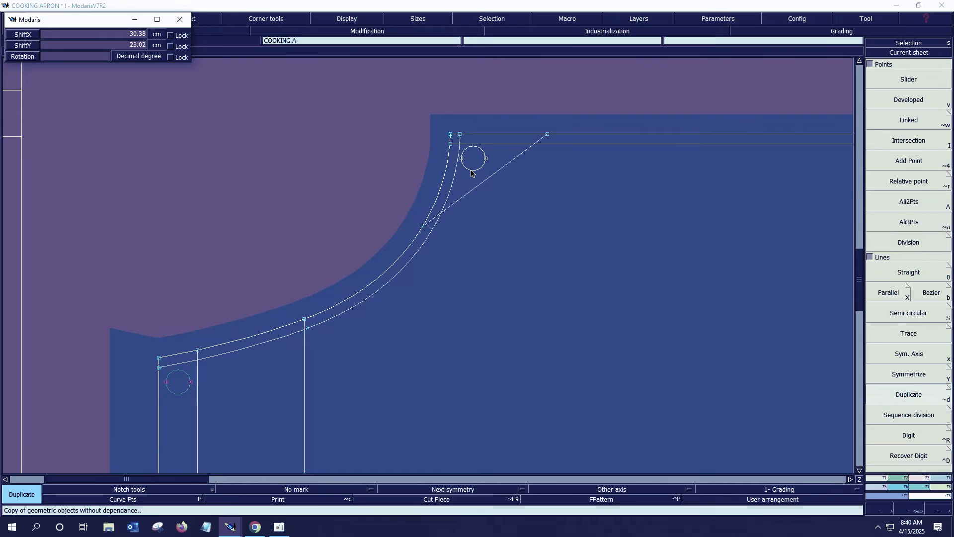
left_click(472, 174)
key("Return")
left_click_drag(406, 124, 551, 212)
Try to place a symmetry axis across the middle of the apron body for mirroring the waist circle
key("Home")
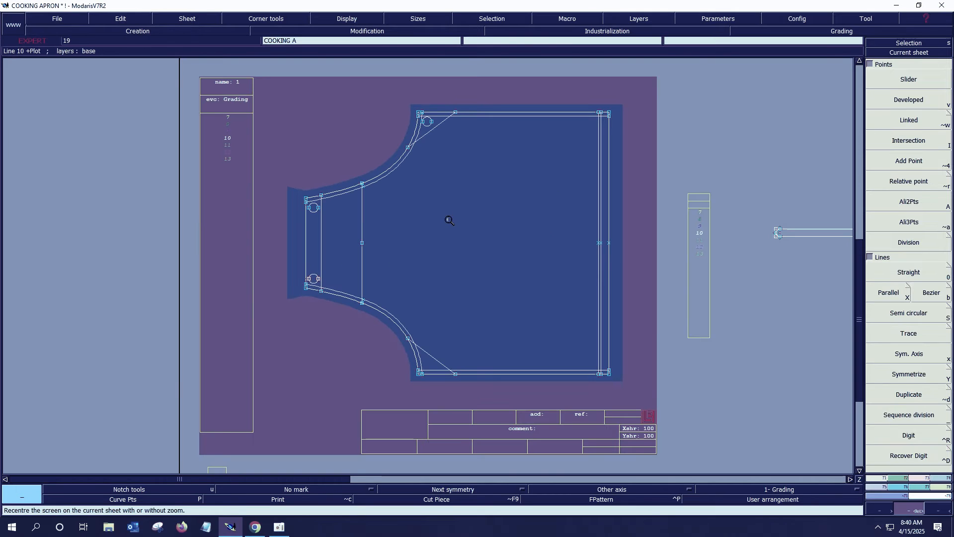
key("x")
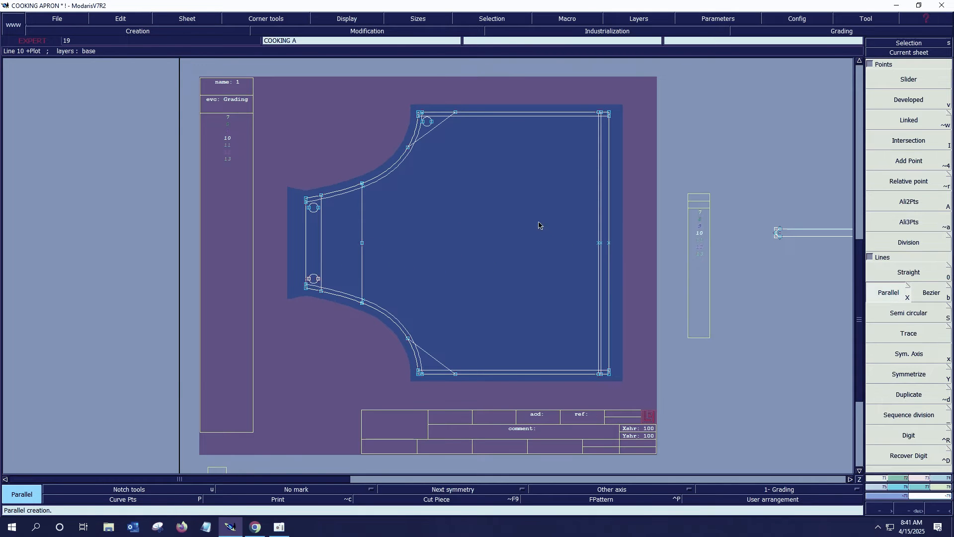
key("x")
key("Return")
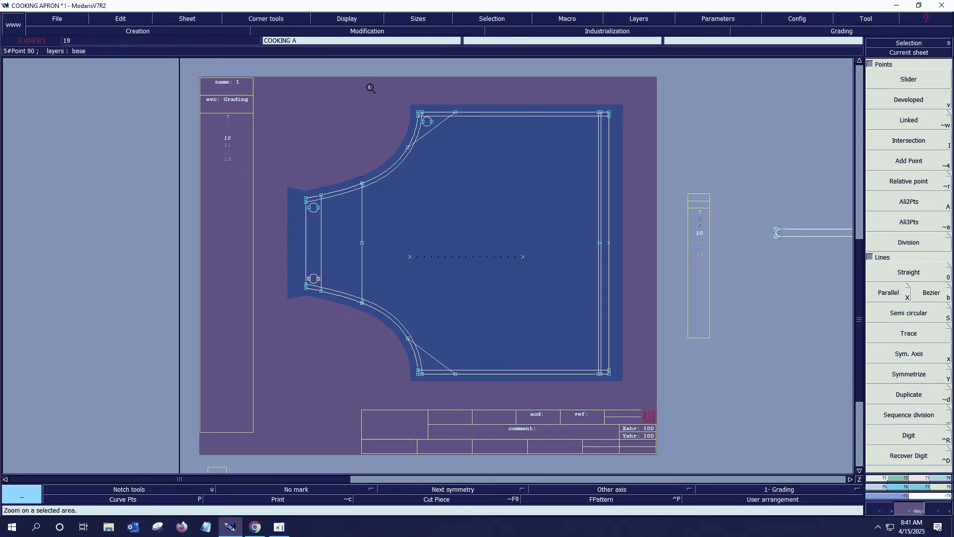
left_click_drag(368, 88, 515, 188)
left_click_drag(348, 186, 413, 234)
key("ctrl+z")
key("Home")
key("Return")
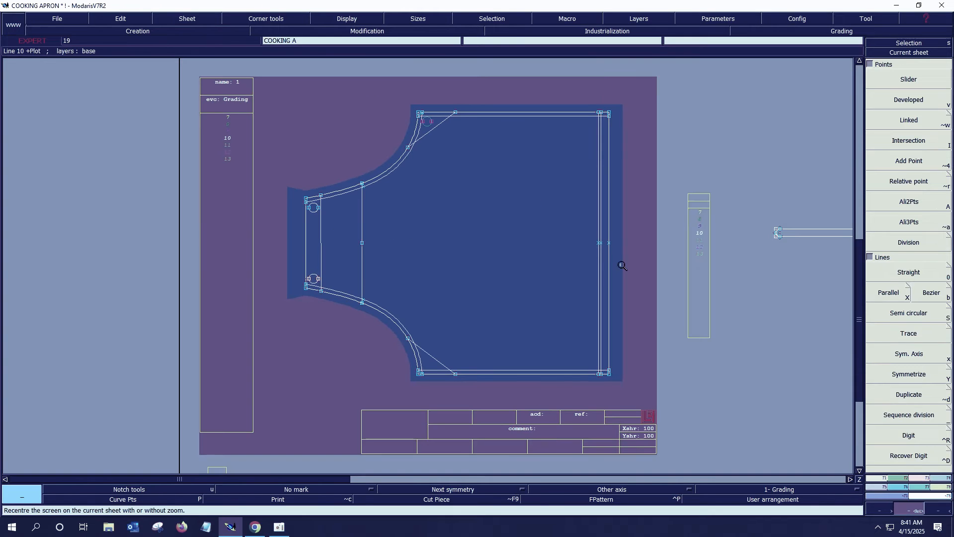
key("shift+x")
left_click(362, 243)
key("ctrl+z")
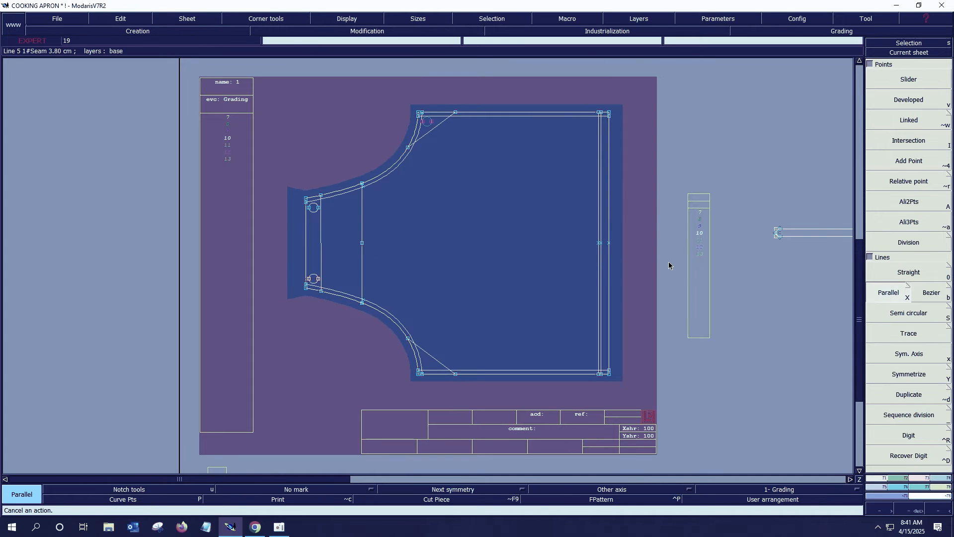
Mirror the waist corner circle to the opposite corner about an axis from the chest line's midpoint to the hem, and delete the axis
key("x")
left_click(361, 243)
left_click(641, 261)
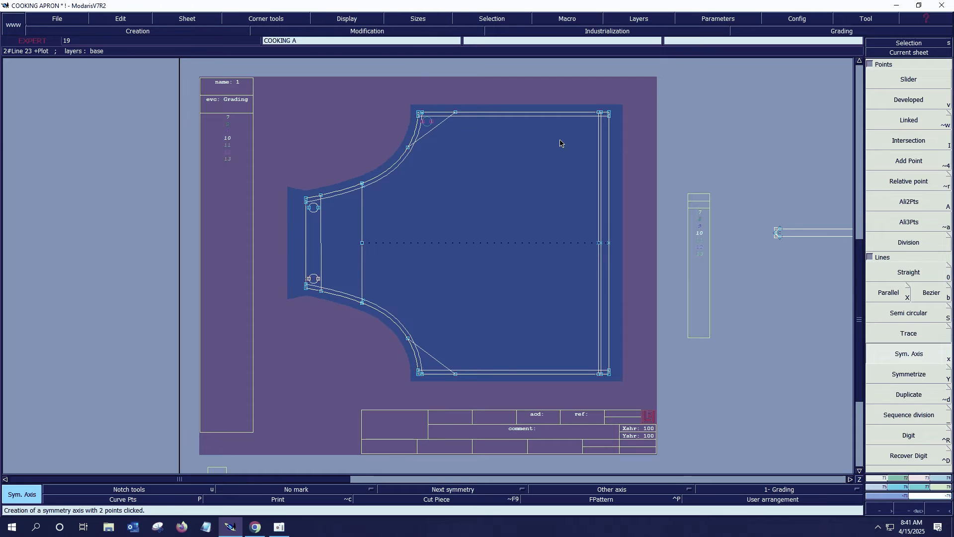
key("shift+y")
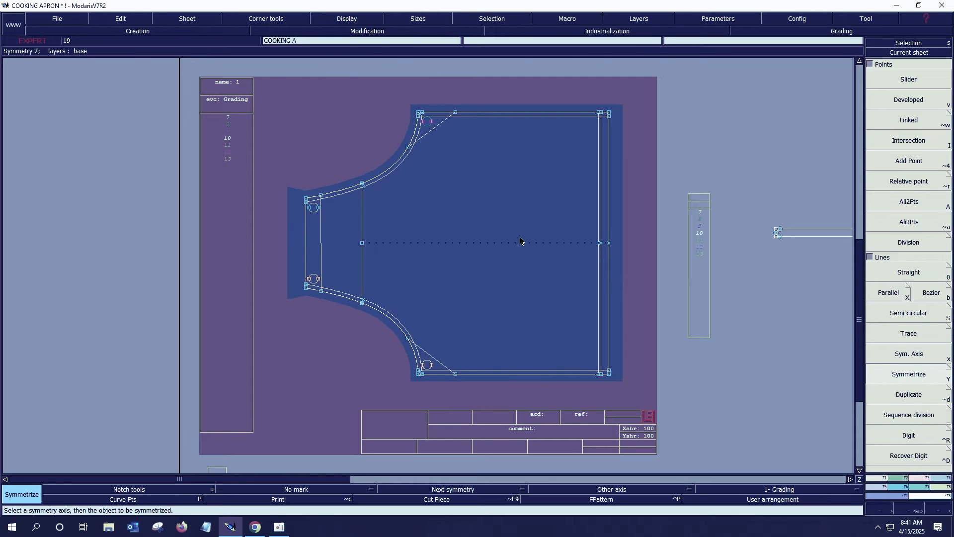
key("Delete")
Check the library access paths and save the model, continuing past the detected anomalies
key("ctrl+a")
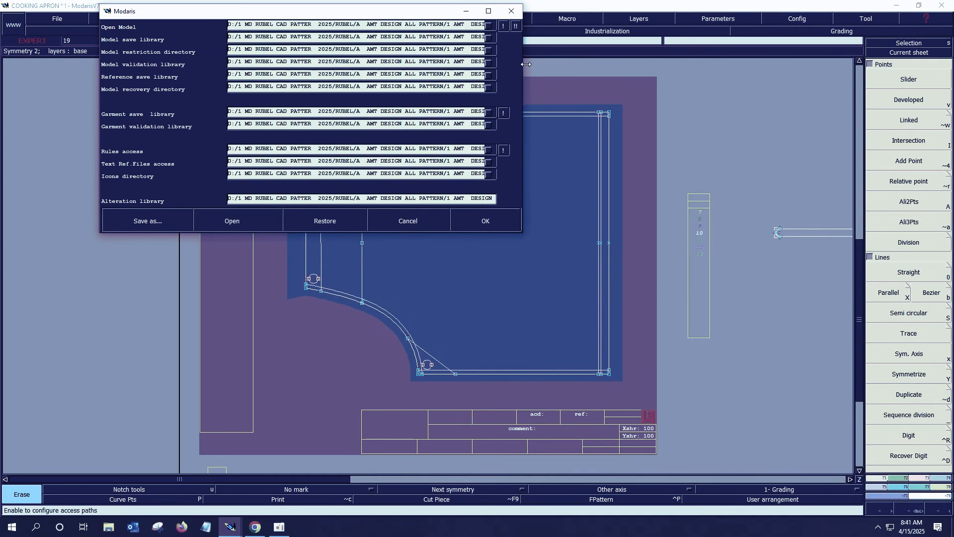
left_click(737, 113)
key("ctrl+s")
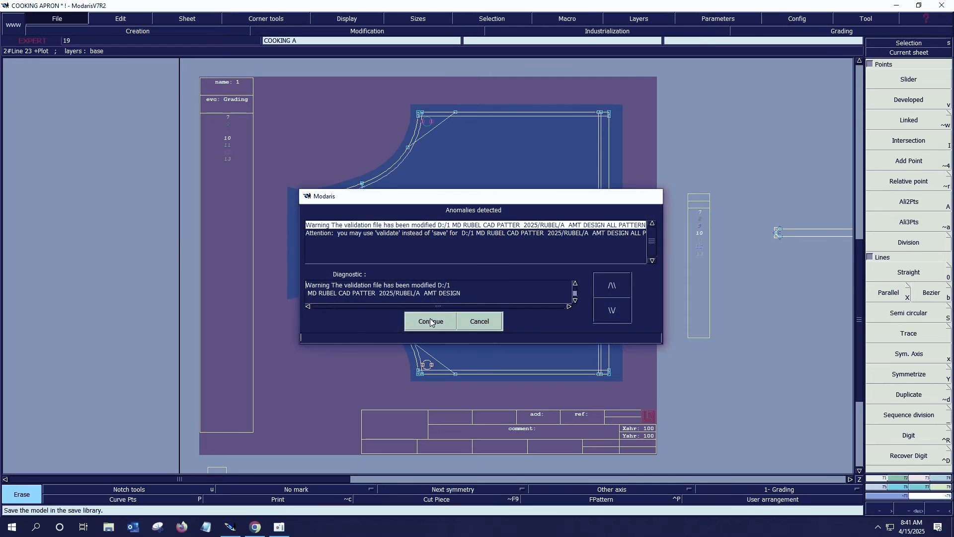
left_click(431, 318)
key("Escape")
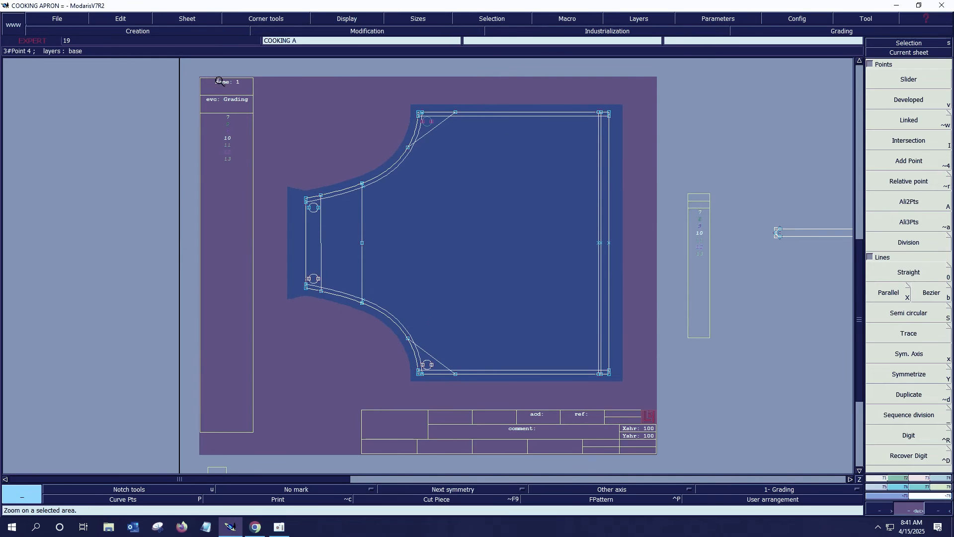
scroll(504, 145, "up", 1)
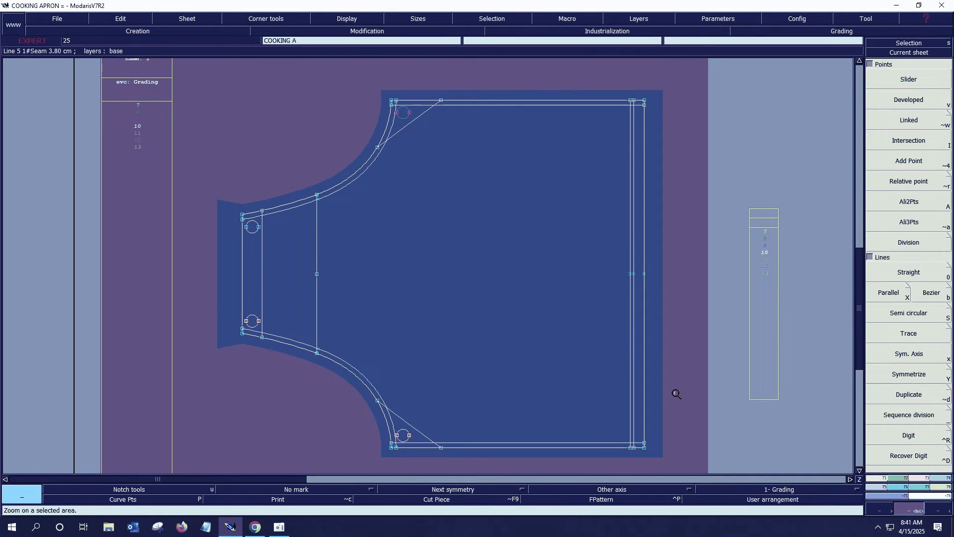
Draw a parallel to the bib's top edge between the fold and chest lines, extending its upper end to the armhole edge
key("x")
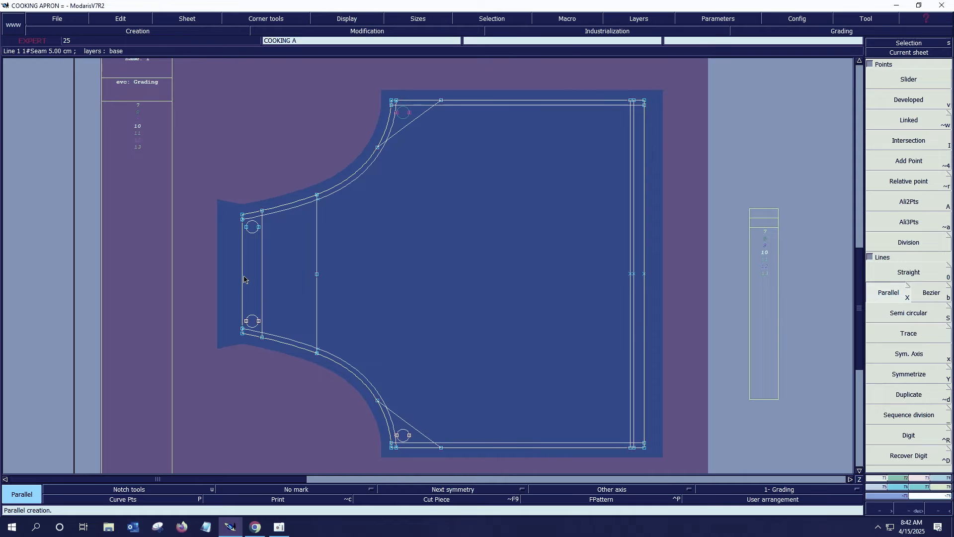
left_click(263, 285)
type("1")
key("Return")
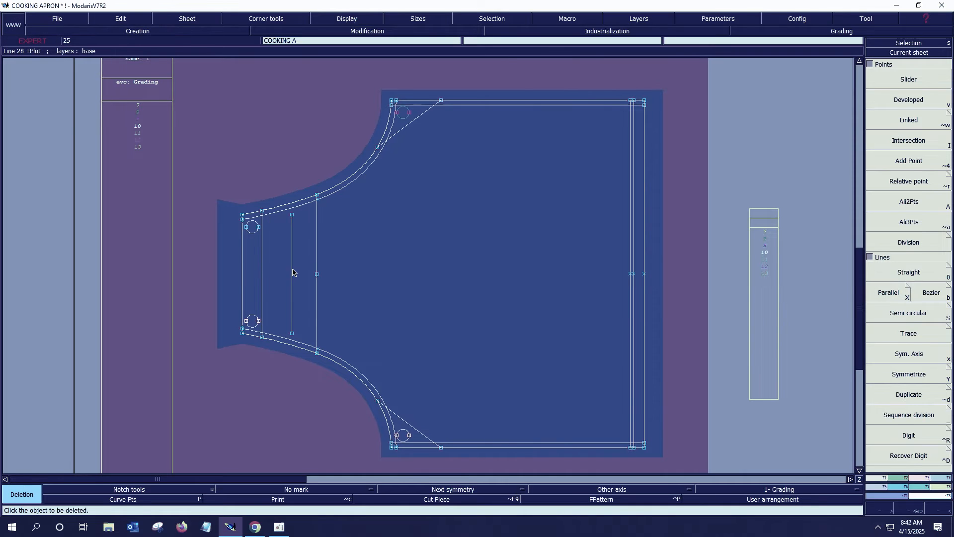
key("F2")
key("Delete")
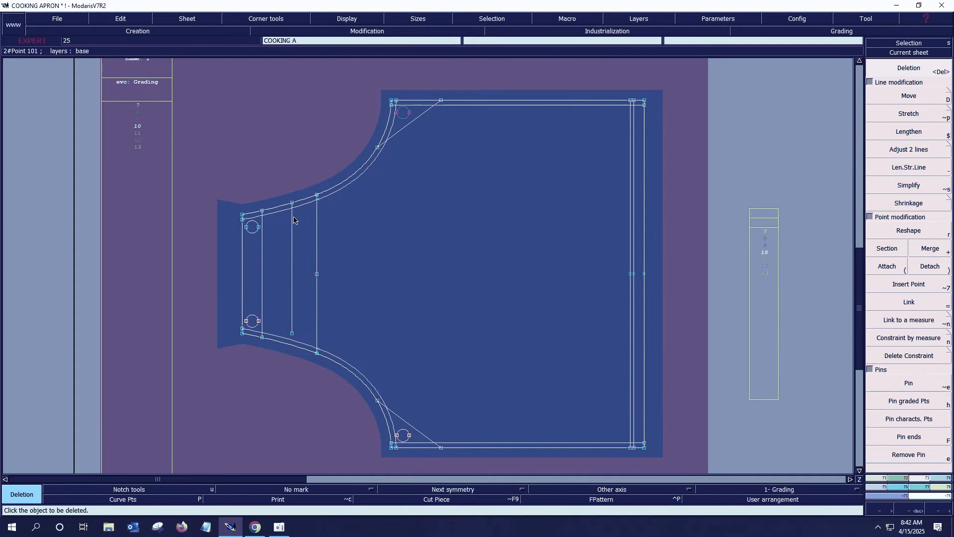
key("ctrl+s")
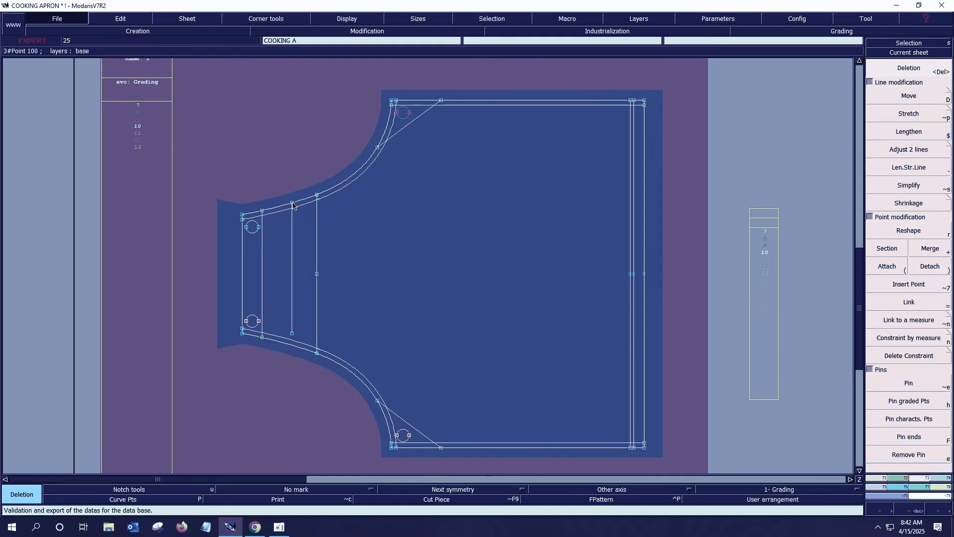
left_click(417, 314)
Insert a developed point about 4.8 cm from the upper end of the new guide line
key("d")
left_click(292, 204)
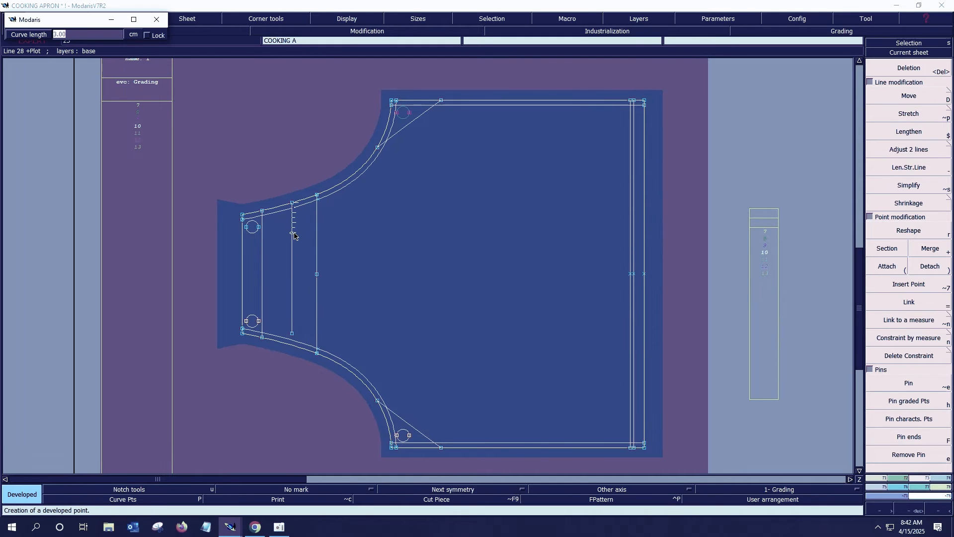
left_click(293, 227)
key("Return")
left_click_drag(220, 149, 495, 403)
key("alt+7")
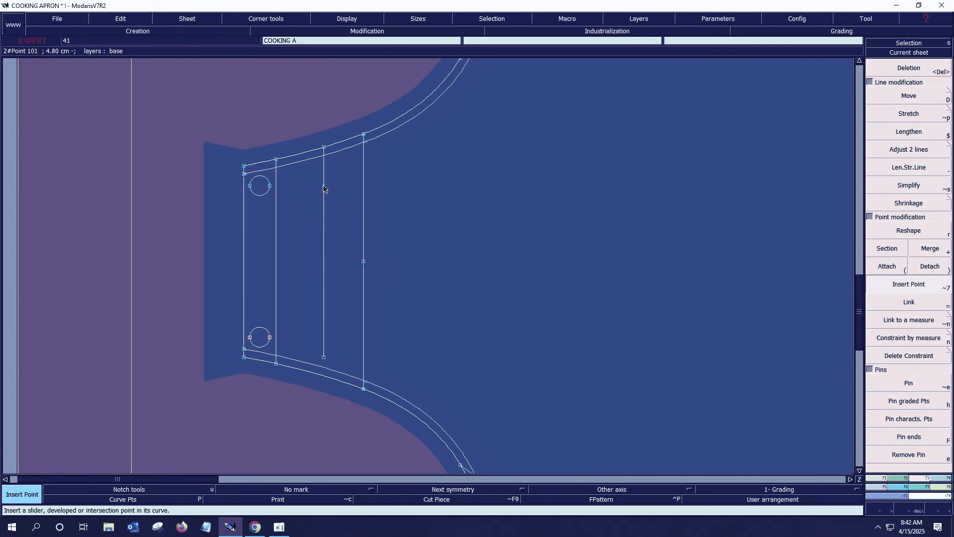
left_click(324, 185)
Draw a horizontal line from the inserted point across the chest line toward the hem
key("3")
key("b")
left_click(324, 185)
left_click(620, 184, "ctrl")
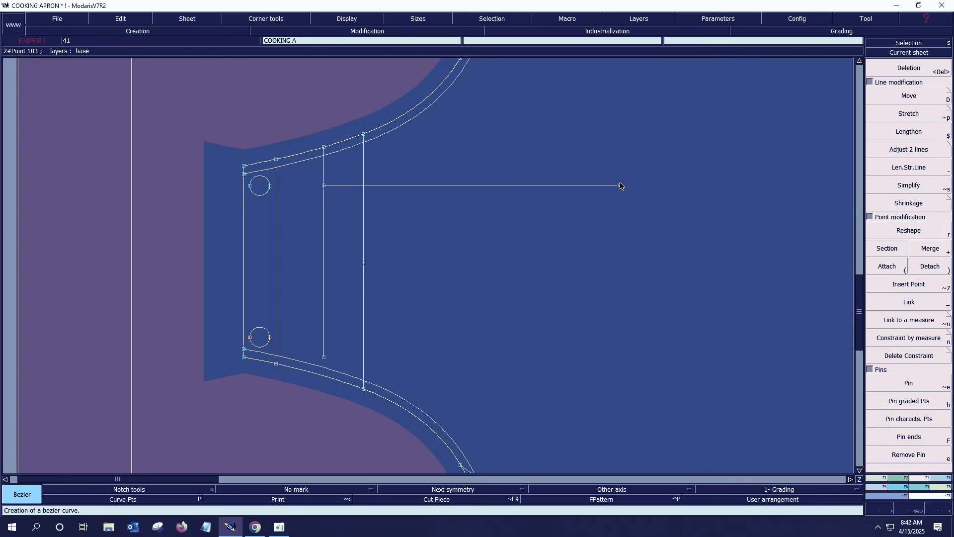
Shorten the horizontal line to 13 cm by inserting a developed point and deleting the outer end point
key("d")
left_click(323, 185)
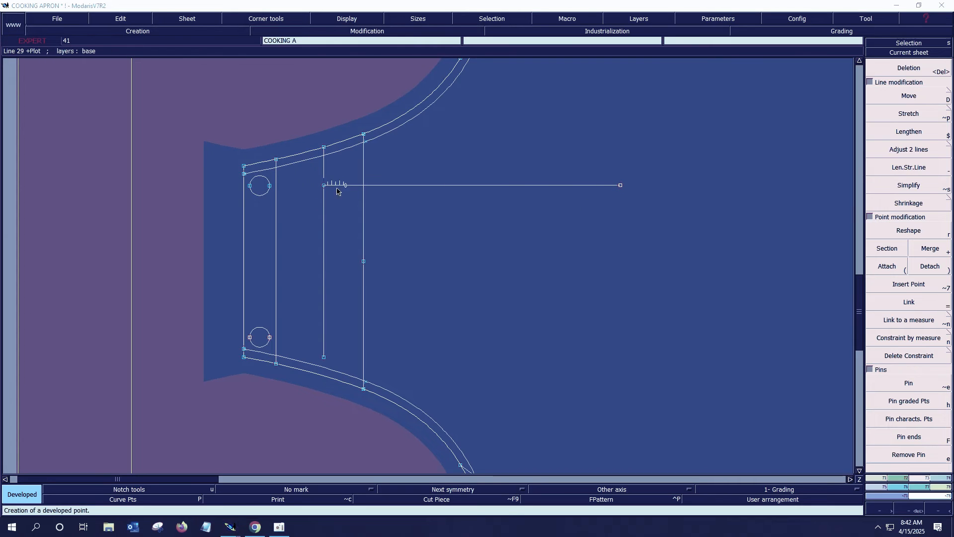
key("Down")
type("13")
key("Return")
key("alt+7")
key("Delete")
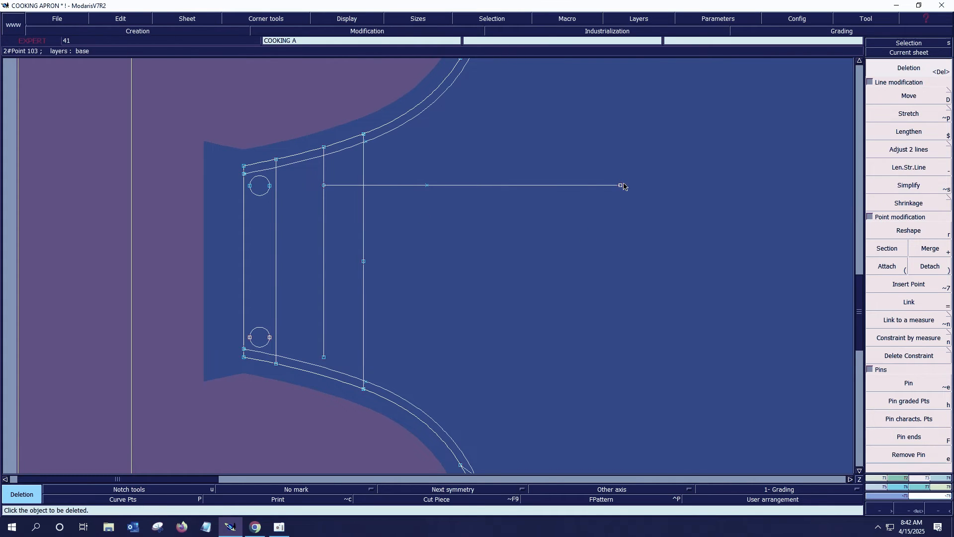
left_click(620, 186)
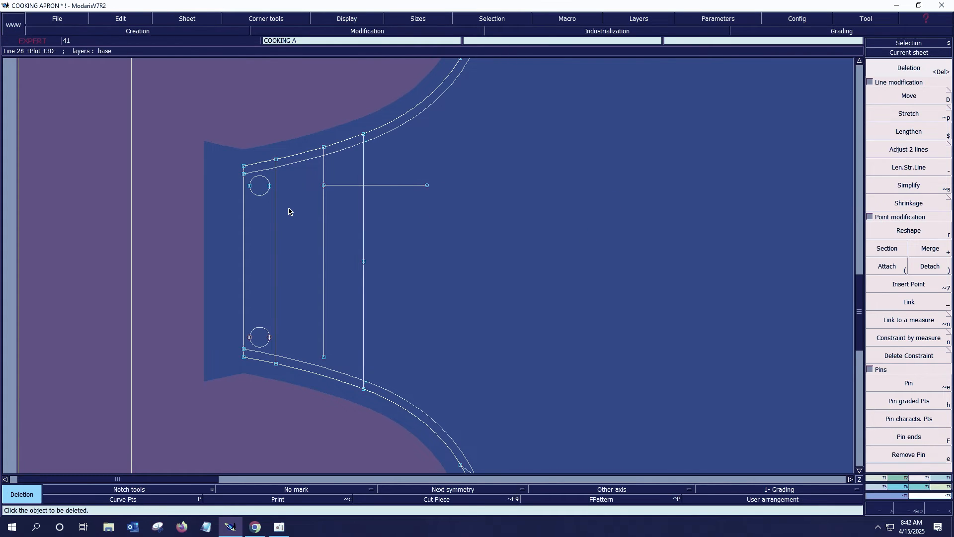
Create a parallel of the 13 cm line at a distance of -8 cm for the small pocket's opposite side
key("w")
left_click(352, 186)
type("-8")
key("Return")
key("Return")
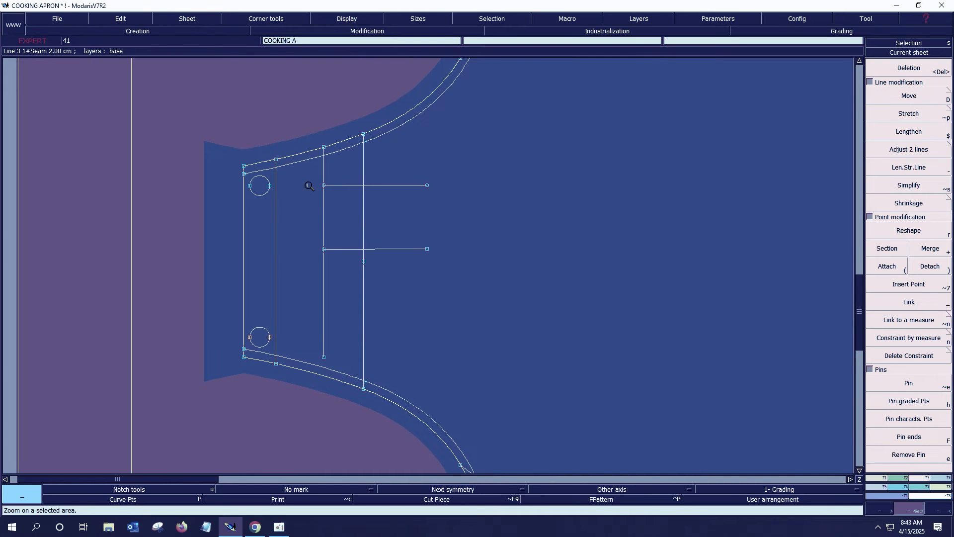
Align the end points of the small pocket's two side lines, and connect their outer ends with a straight line
left_click_drag(293, 160, 515, 332)
key("F1")
left_click(918, 200)
left_click(237, 273)
left_click(485, 271)
left_click(237, 121)
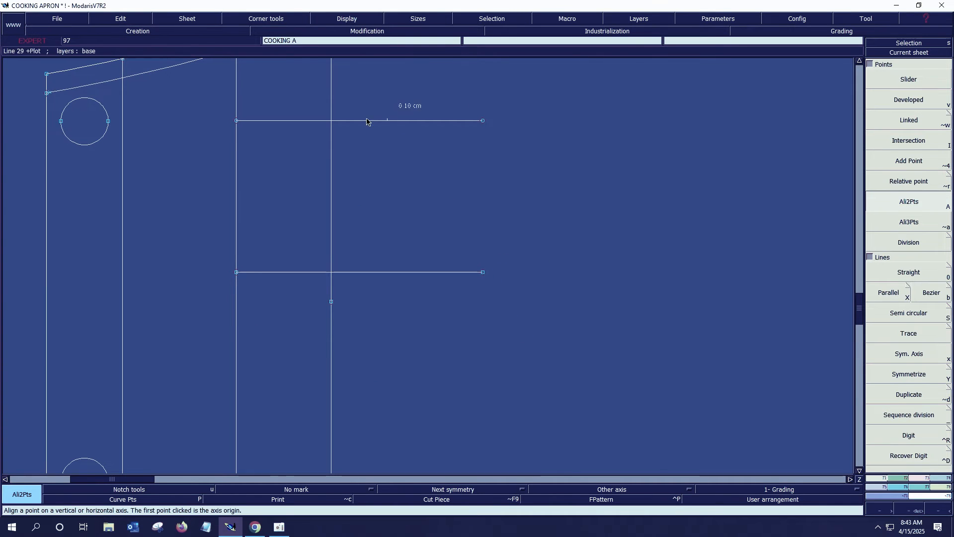
left_click(482, 121)
key("b")
left_click(483, 121)
right_click(482, 272)
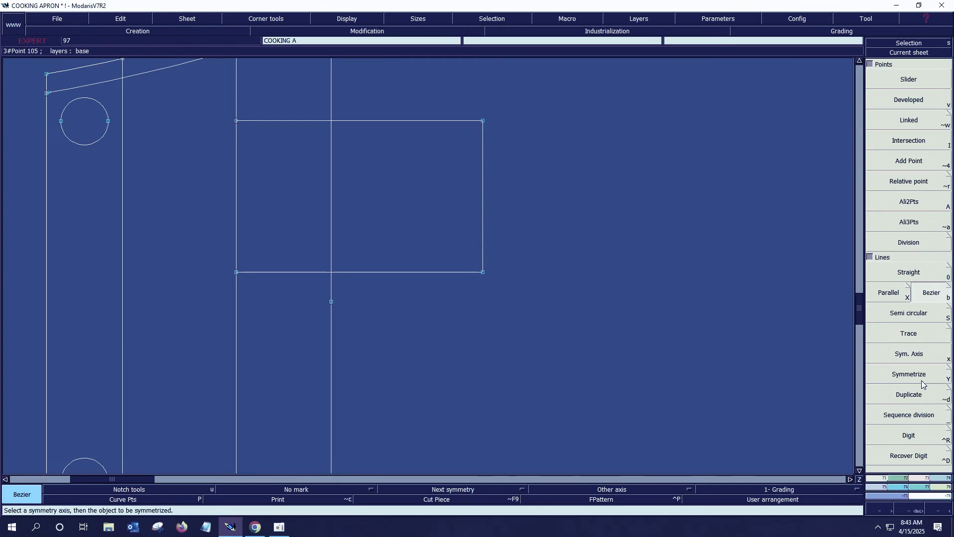
Round the small pocket's upper outer corner with a 2.5 cm tangent arc
key("F2")
key("F3")
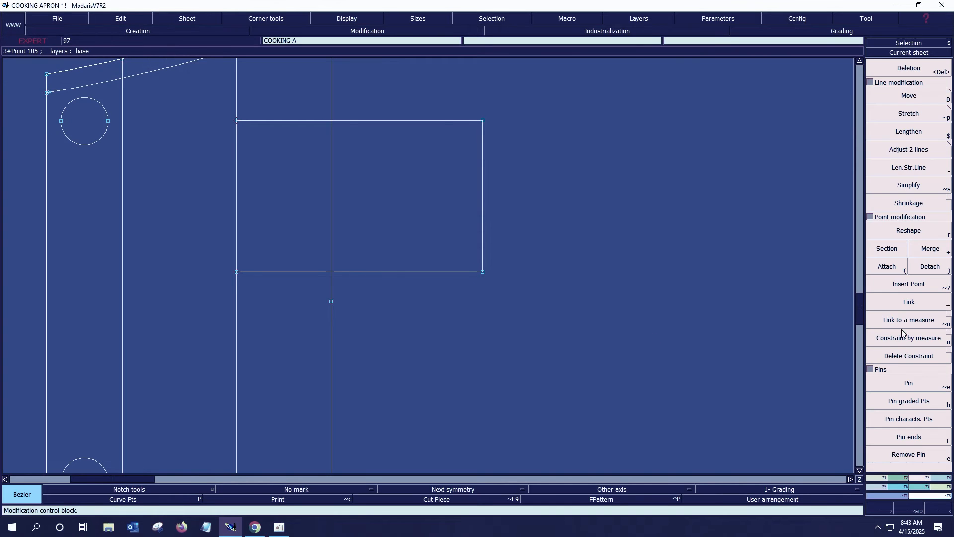
key("F2")
left_click(913, 430)
left_click(447, 121)
left_click(482, 149)
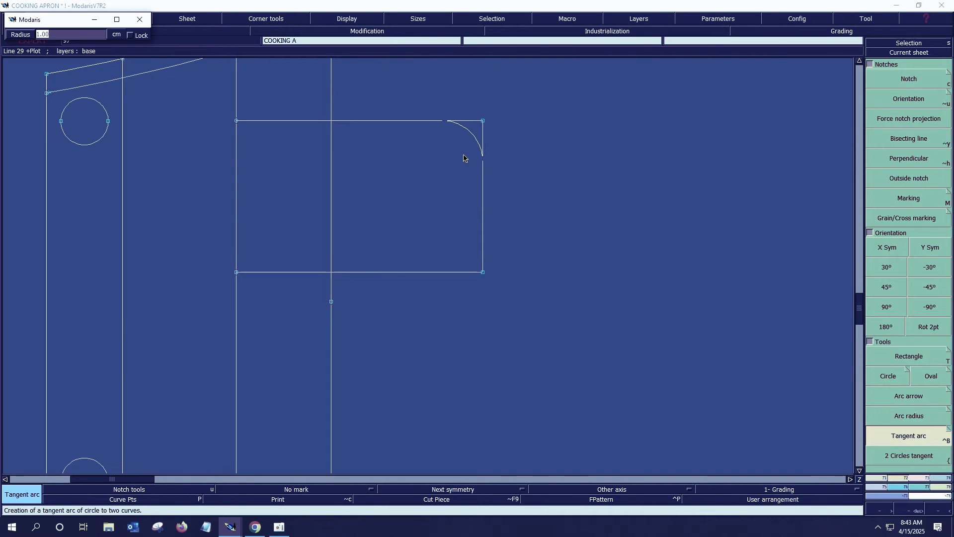
type("2.5")
key("Return")
left_click(482, 260)
left_click(465, 272)
key("ctrl+z")
left_click(483, 265)
left_click(450, 273)
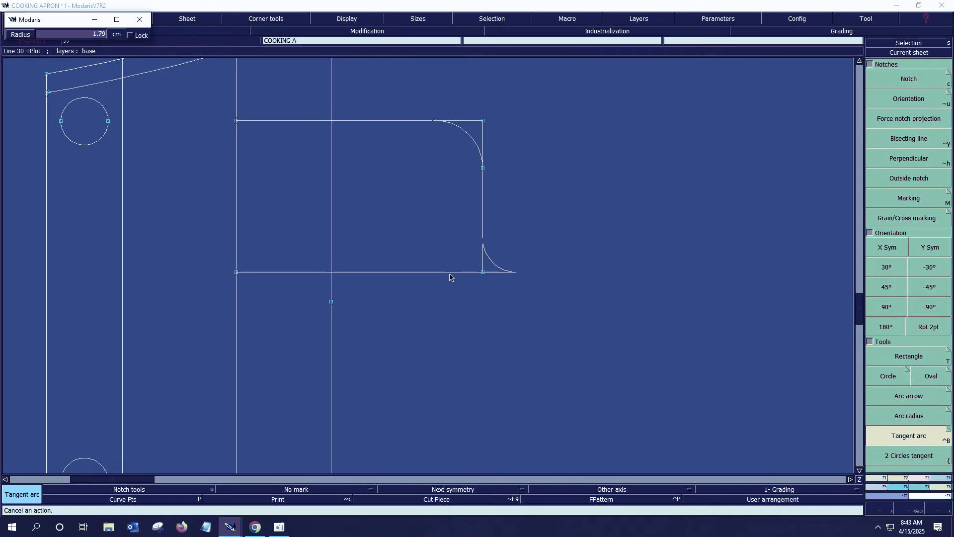
key("ctrl+z")
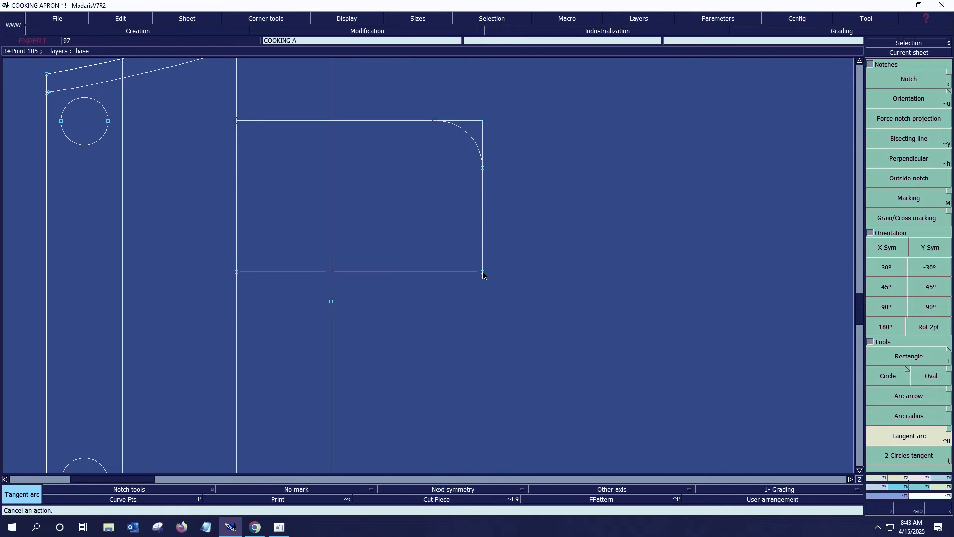
Try a 2.5 cm tangent arc on the small pocket's lower outer corner, and undo both corner arcs
left_click(483, 265)
left_click(460, 272)
type("2.5")
key("Return")
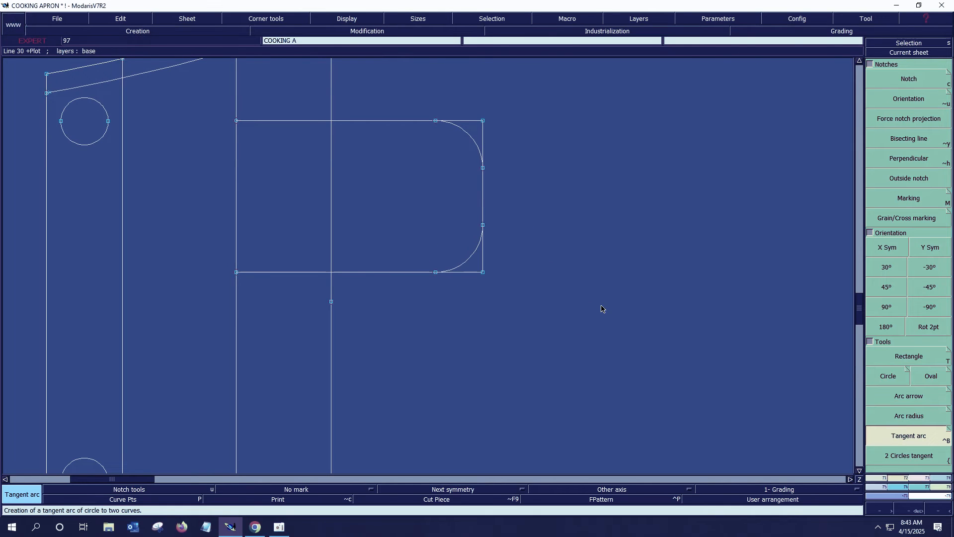
key("ctrl+z")
key("ctrl+z")
Round both outer corners of the small pocket with 1.5 cm tangent arcs
left_click(483, 126)
left_click(476, 120)
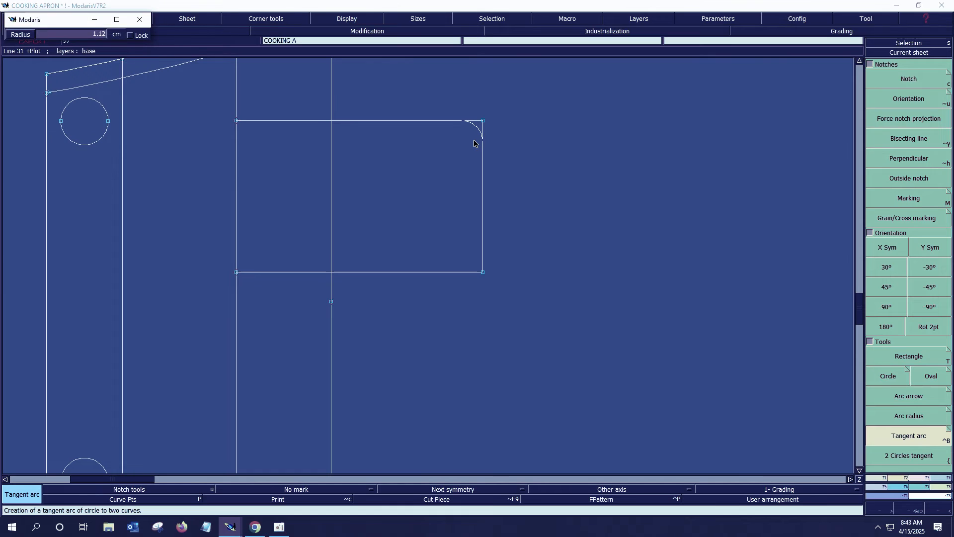
type("1.5")
key("Return")
left_click(482, 266)
left_click(474, 272)
type("1.5")
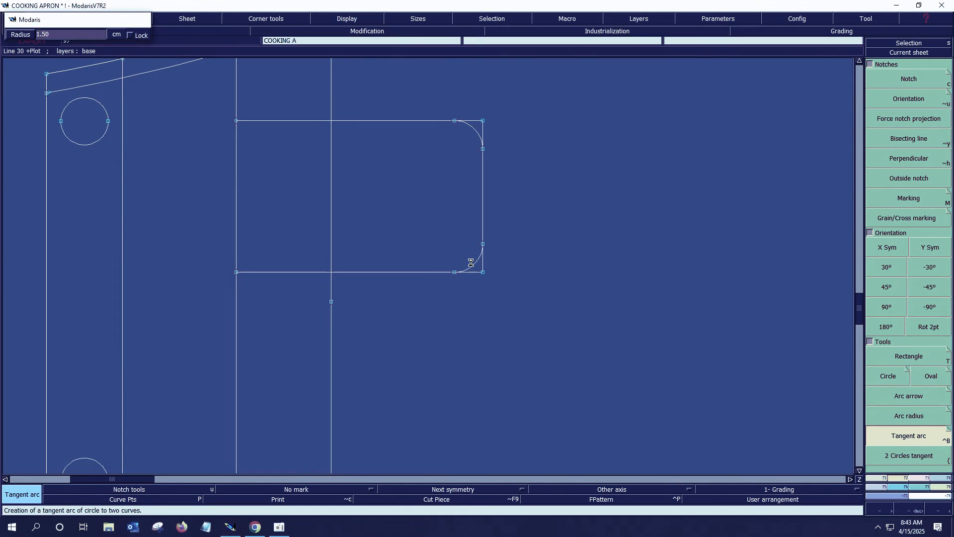
key("Return")
Adjust the pocket's side and end lines to the corner arcs so the square corners are trimmed away
left_click(584, 286)
key("F3")
left_click(908, 149)
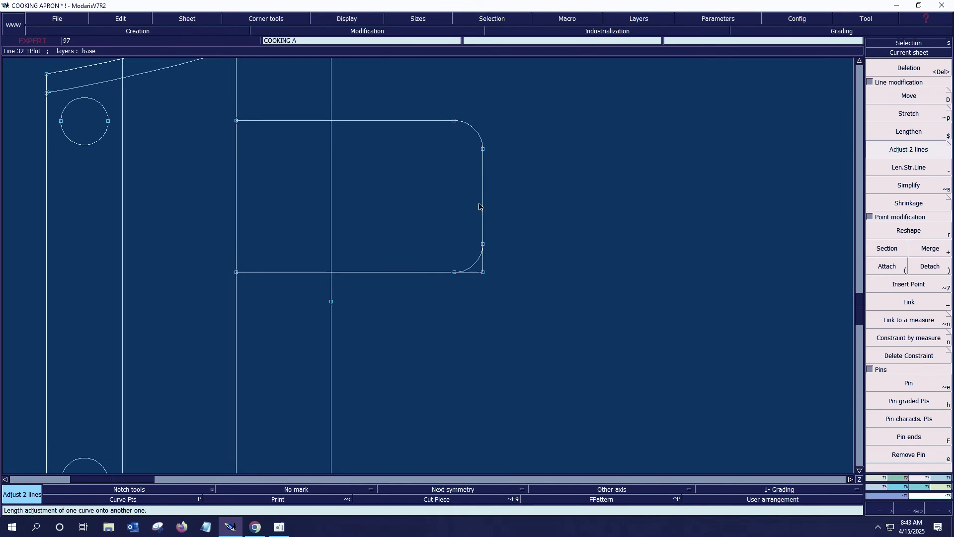
left_click(468, 266)
Delete the long guide line, and close the small pocket's opening with a straight line between its two side lines
key("Delete")
left_click(236, 324)
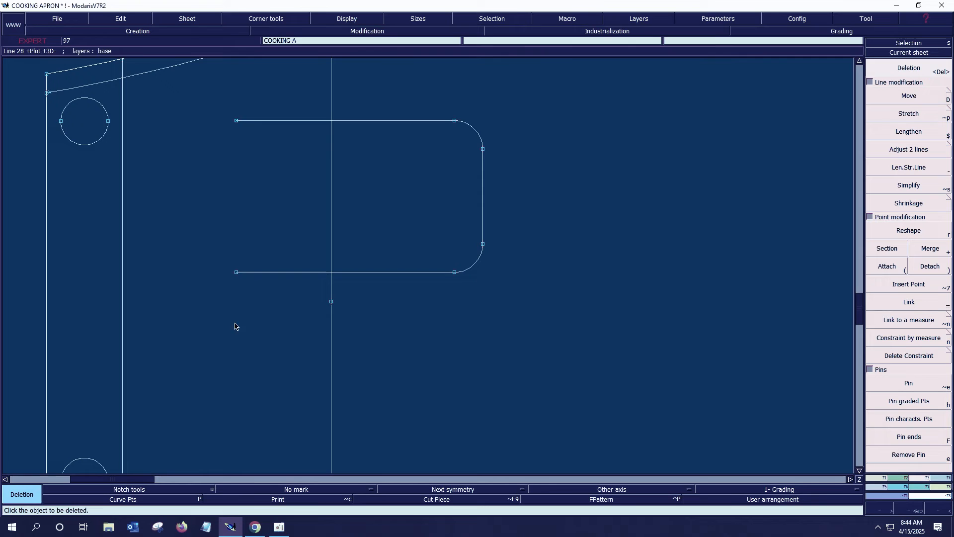
key("v")
key("b")
left_click(236, 121)
left_click(236, 272)
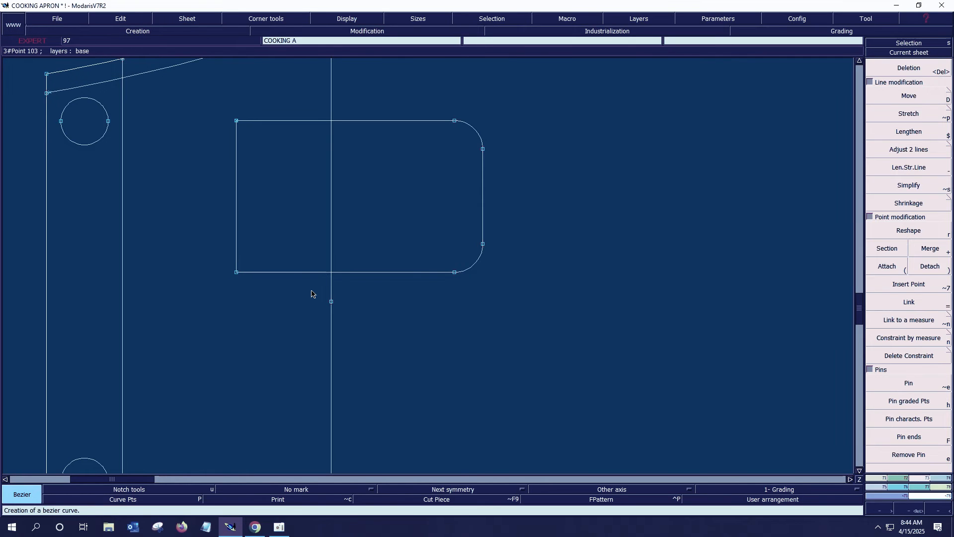
Add a parallel line 2 cm inside the small pocket's opening edge
key("k")
key("l")
left_click(236, 198)
key("Down")
key("Return")
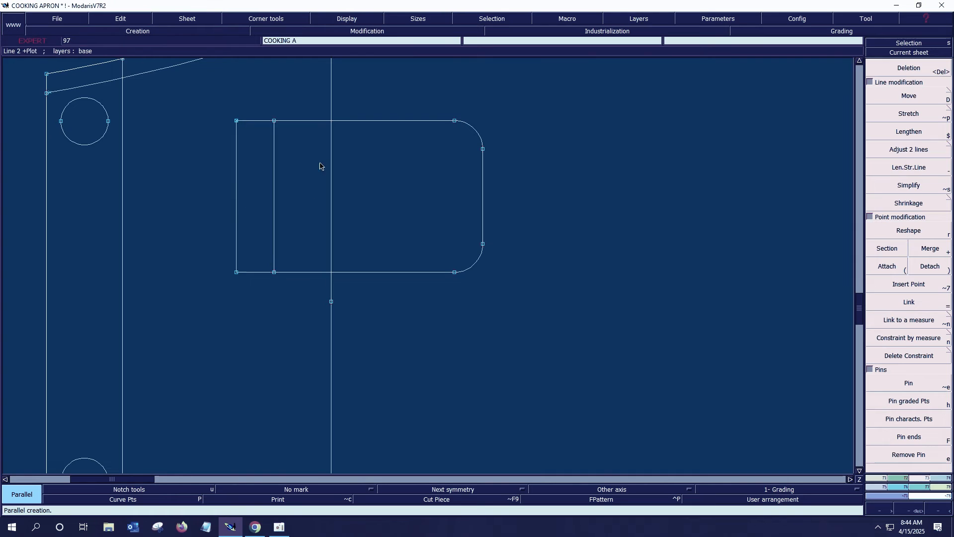
right_click_drag(193, 98, 615, 287)
key("F4")
left_click(888, 294)
Create a parallel to the bib's top edge at a distance of 38 cm on the apron body
key("Home")
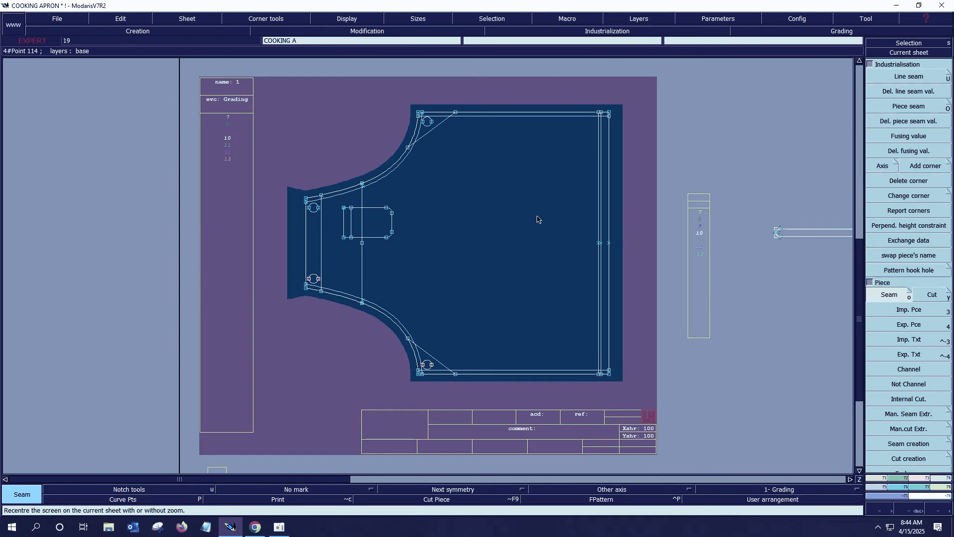
key("Return")
left_click_drag(234, 84, 696, 437)
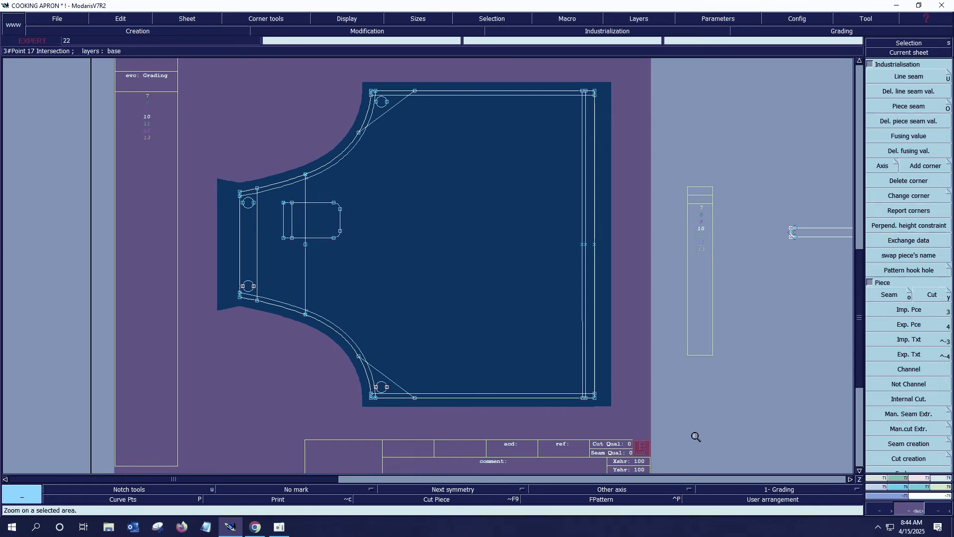
key("b")
key("l")
left_click(239, 250)
type("38")
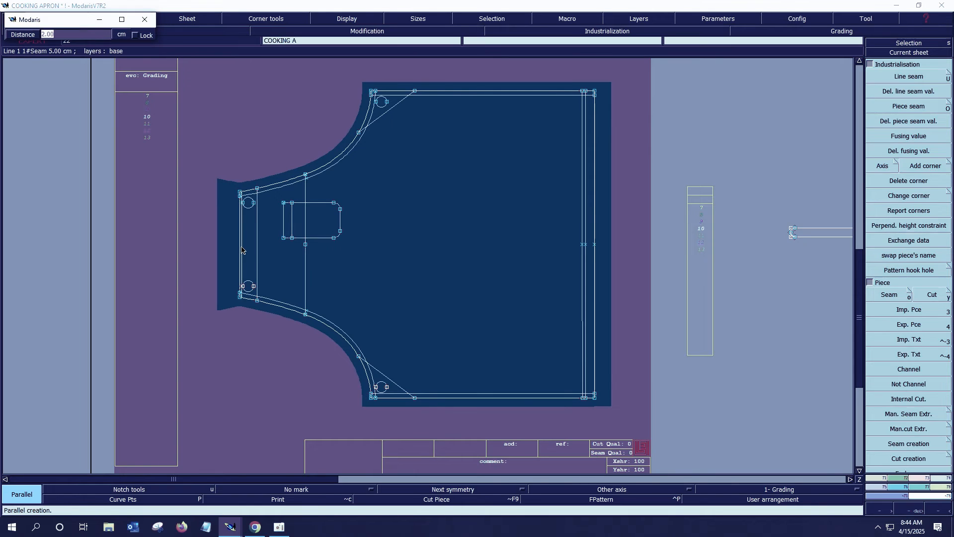
key("Return")
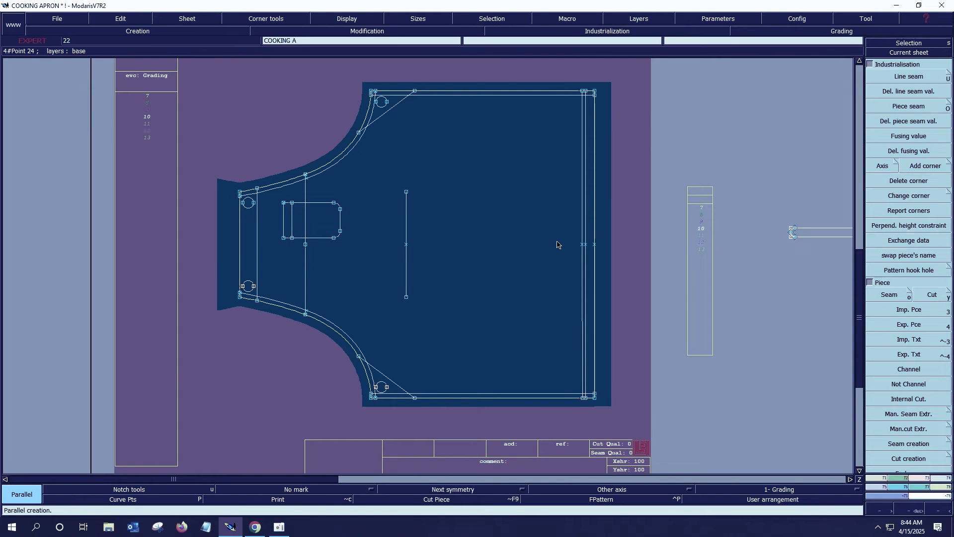
Lengthen the new 38 cm parallel line beyond both of its ends
key("minus")
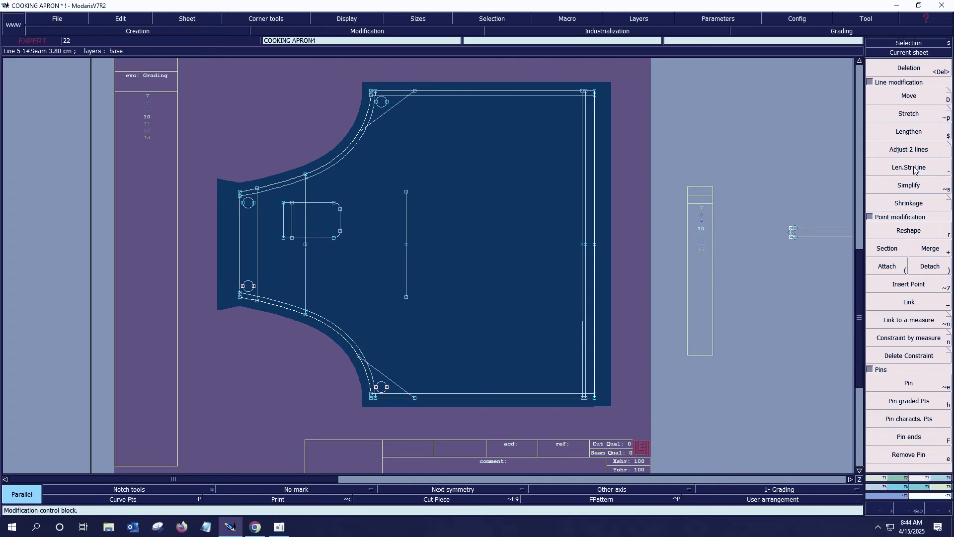
left_click(407, 207)
key("Delete")
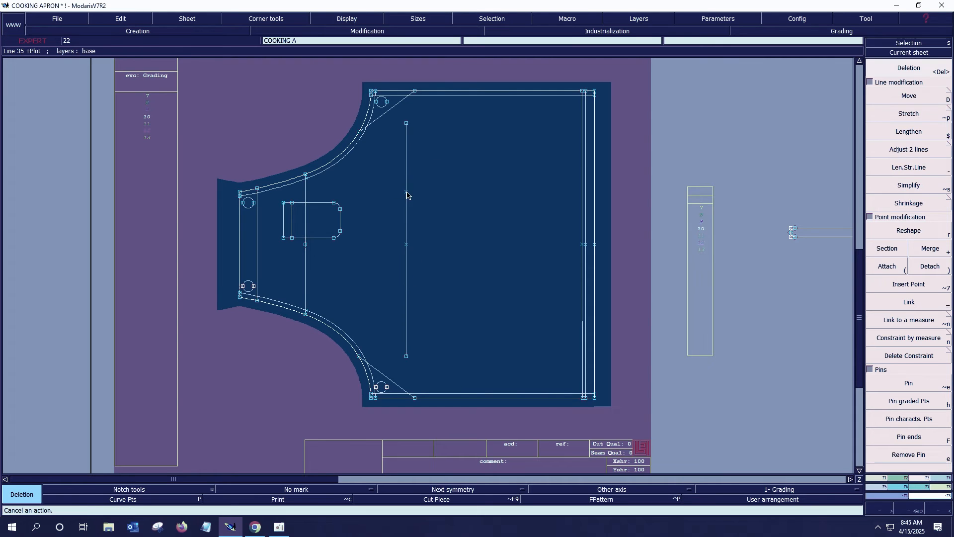
Place developed points 15 cm on either side of the lengthened line's midpoint
key("d")
left_click(407, 244)
type("-1")
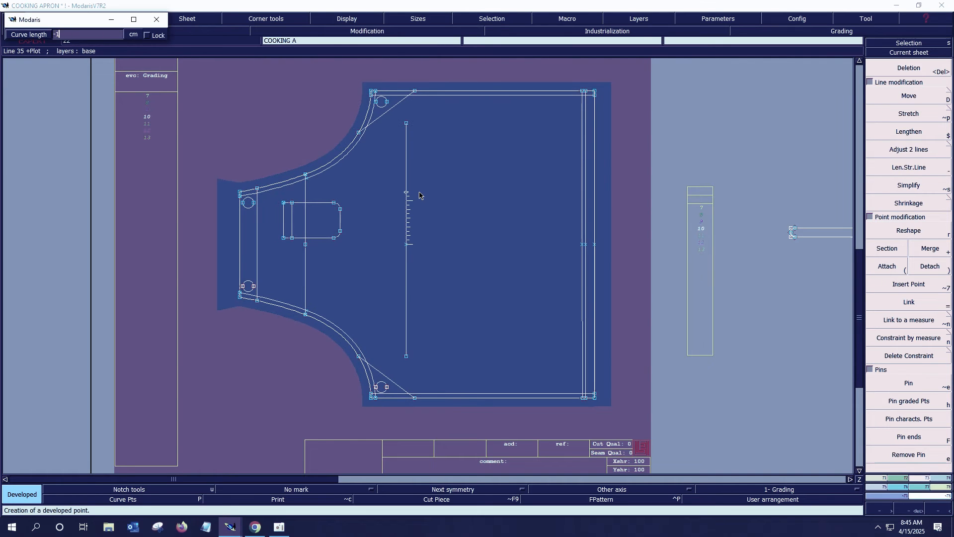
type("5")
key("Return")
left_click(407, 245)
type("15")
key("Return")
Trim the line to the two developed points, and save the model, continuing past the detected anomalies
key("alt+7")
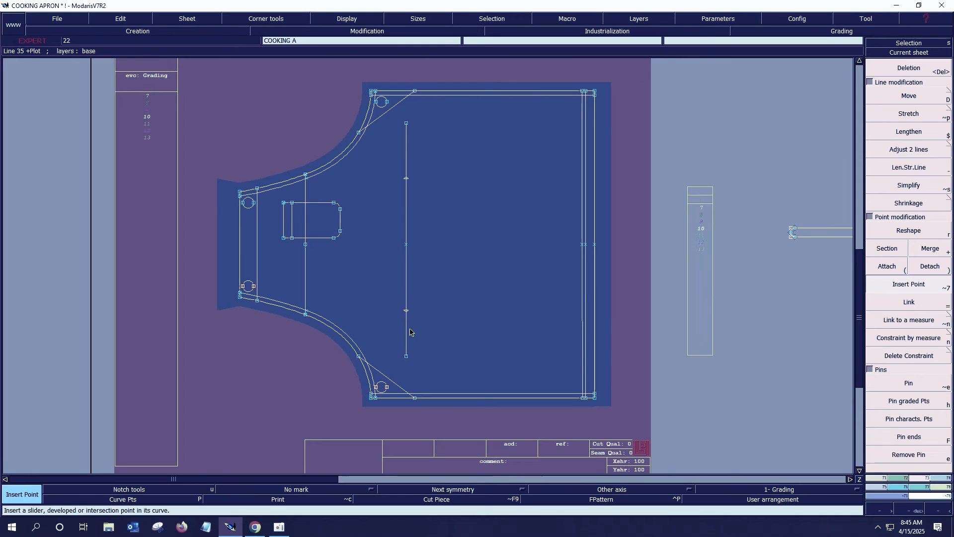
left_click(407, 311)
left_click(406, 178)
key("Delete")
left_click(407, 123)
key("ctrl+s")
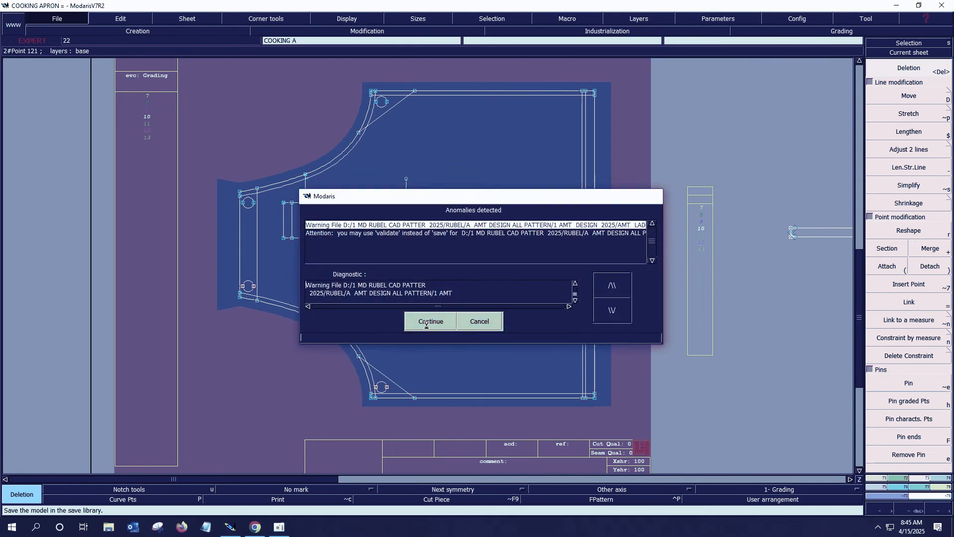
left_click(426, 320)
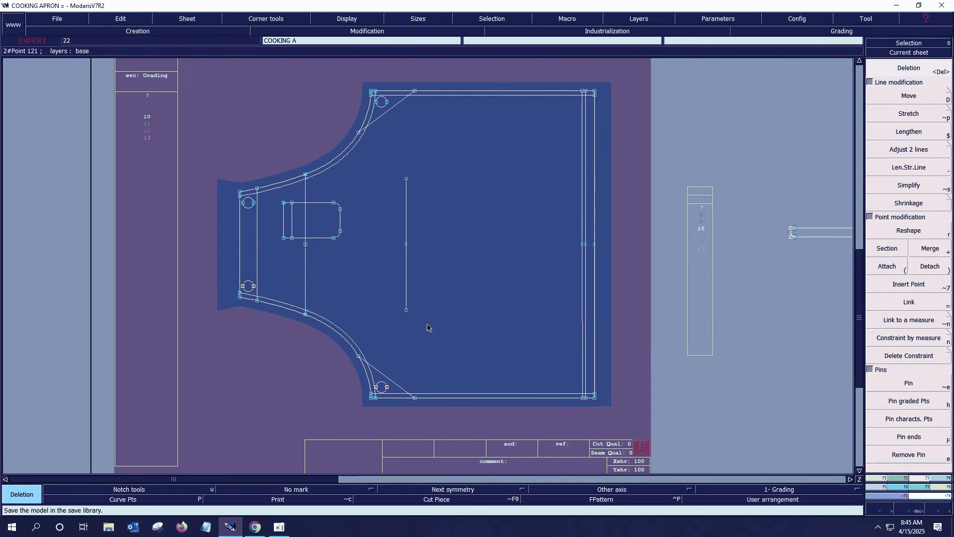
Create a parallel to the trimmed pocket opening line on the apron body at a distance of 20 cm
key("shift+l")
key("l")
left_click(406, 264)
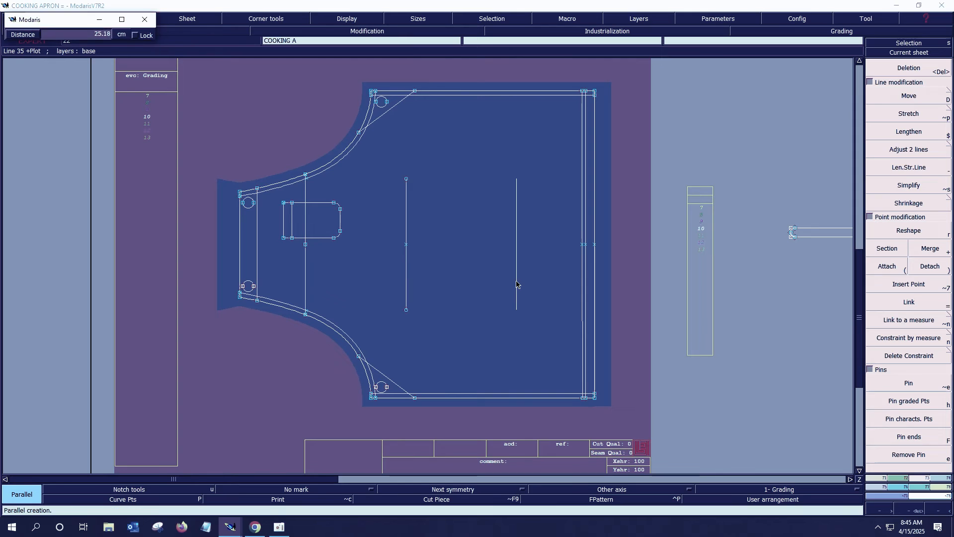
type("20")
key("Return")
Close the large pocket outline by joining the matching ends of the two parallel lines with straight lines
key("b")
left_click(406, 178)
right_click(494, 179)
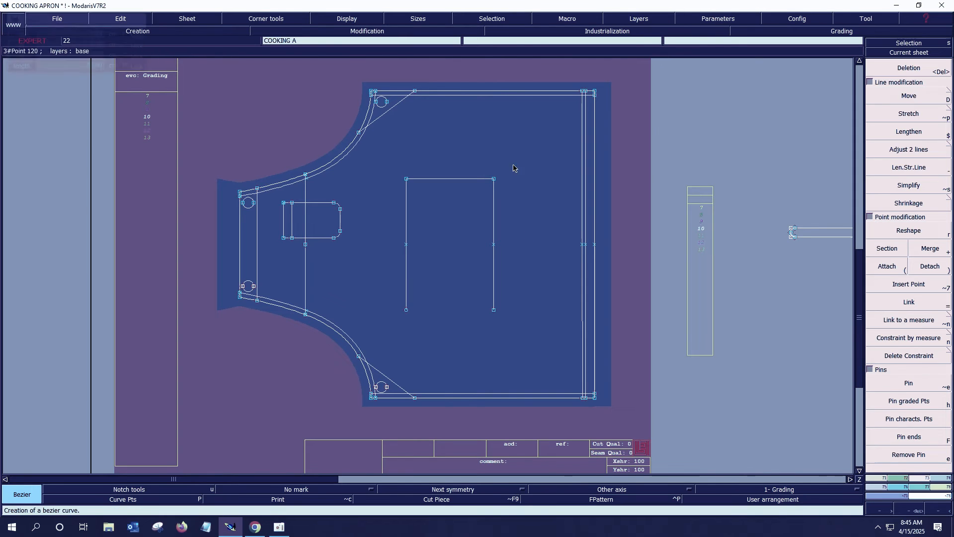
left_click(406, 310)
right_click(494, 309)
Round the large pocket's two bottom corners with 3 cm tangent arcs
key("ctrl+b")
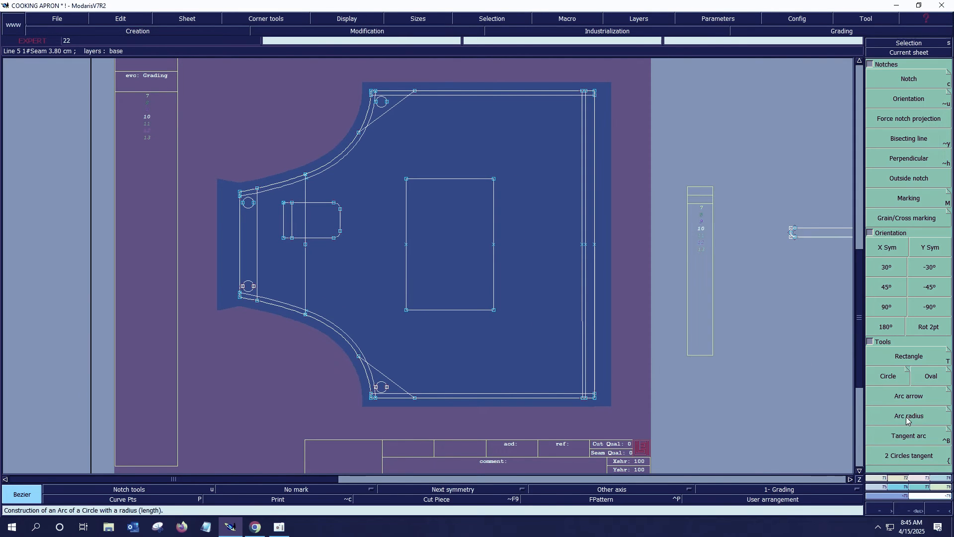
left_click(493, 311)
type("3")
key("Return")
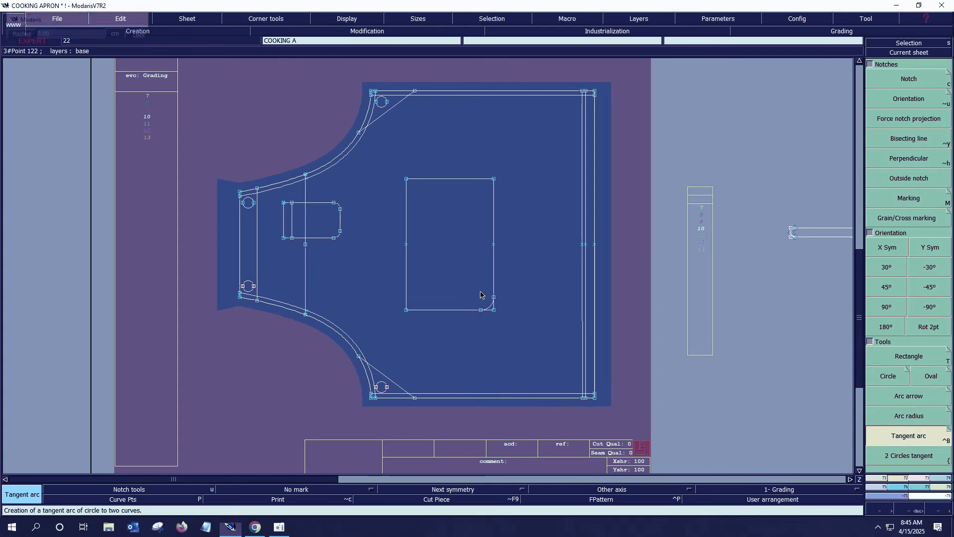
left_click(493, 179)
type("3")
key("Return")
key("Return")
Adjust the large pocket's straight edges to the ends of both corner arcs, removing the square corners
left_click_drag(421, 158, 540, 288)
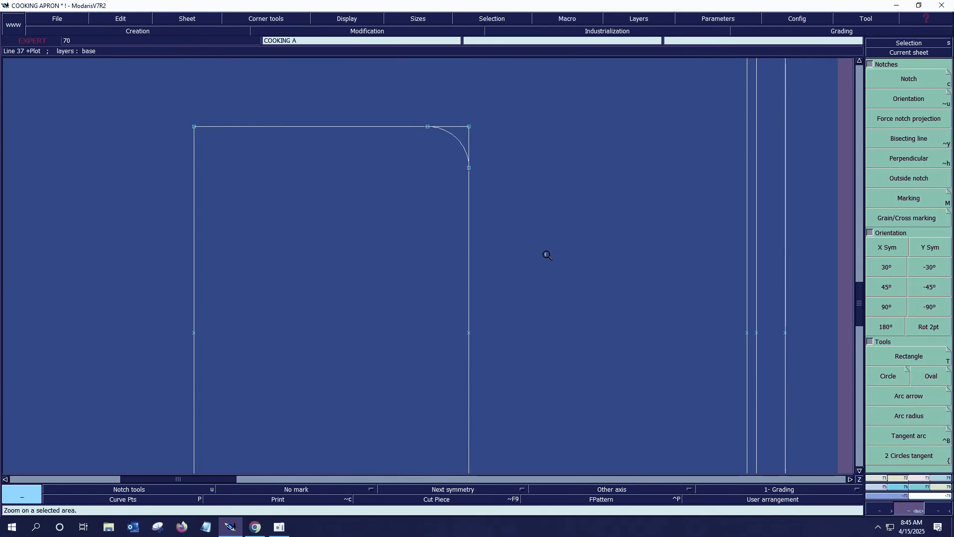
key("F3")
left_click(891, 150)
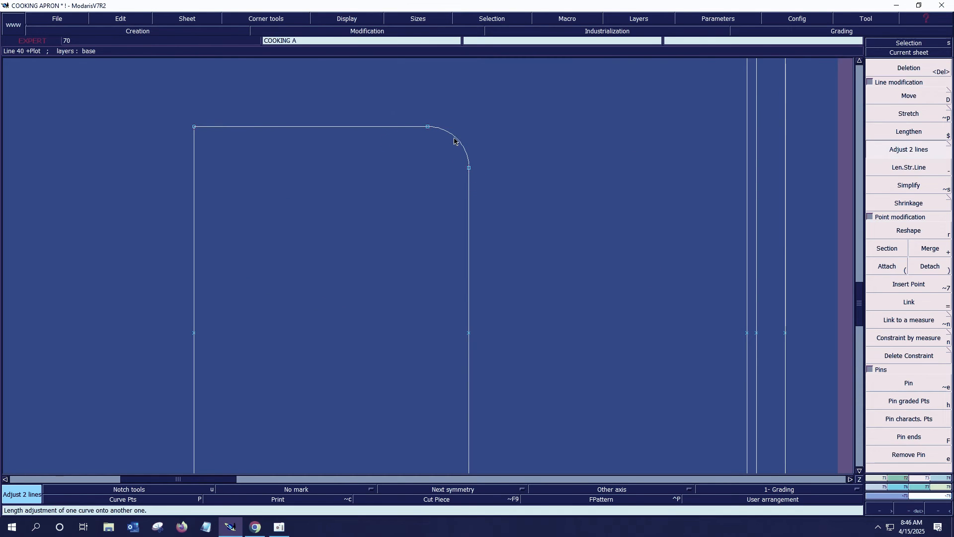
key("Home")
key("Return")
left_click_drag(475, 259, 552, 317)
left_click(912, 153)
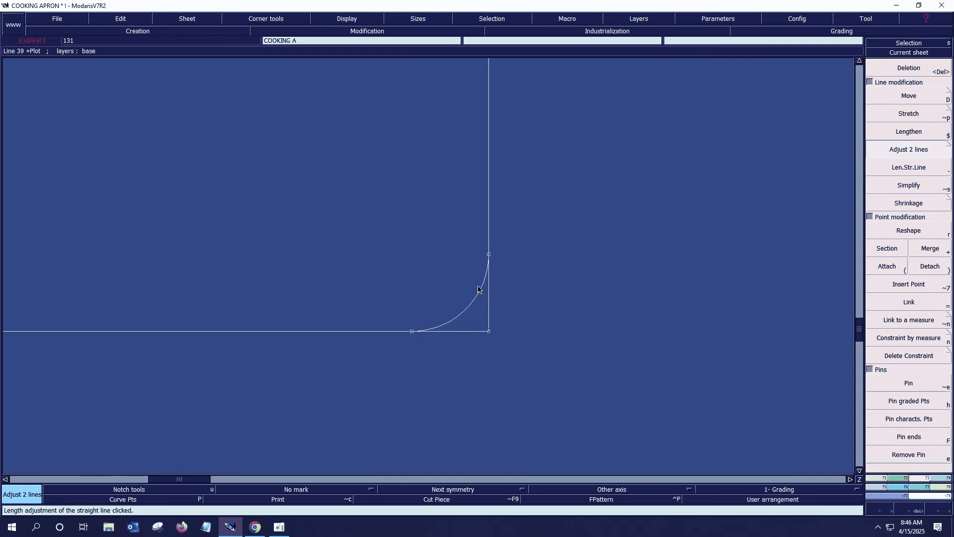
left_click(393, 330)
left_click(453, 317)
key("Home")
key("Return")
left_click_drag(410, 160, 590, 341)
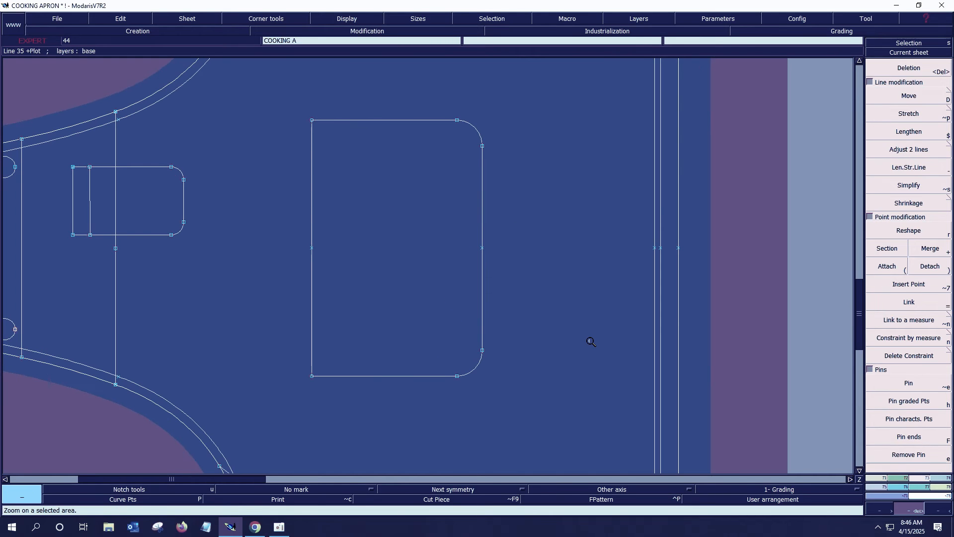
key("s")
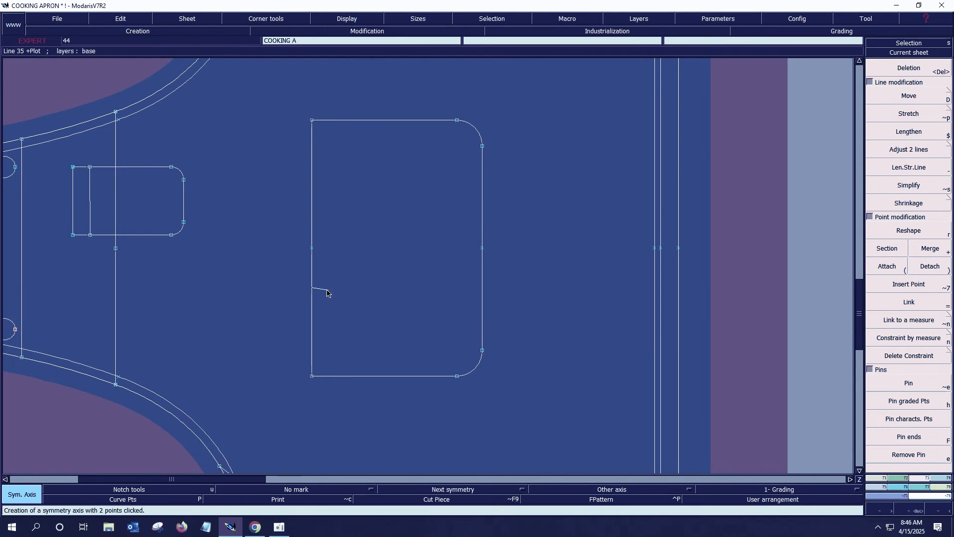
left_click(330, 292)
key("ctrl+z")
Create a narrow hem line inside the large pocket as a parallel to its opening edge
key("p")
left_click(314, 288)
key("Down")
type("1.")
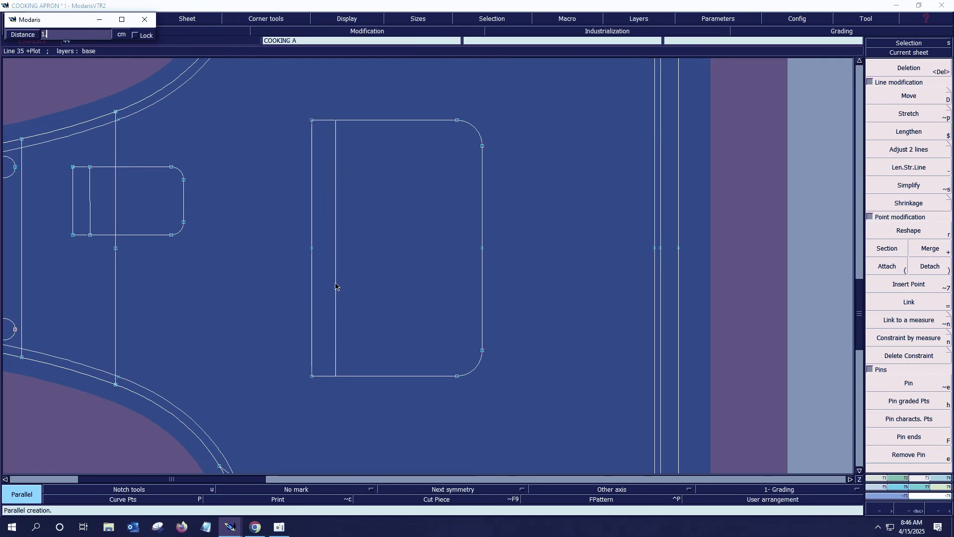
key("Return")
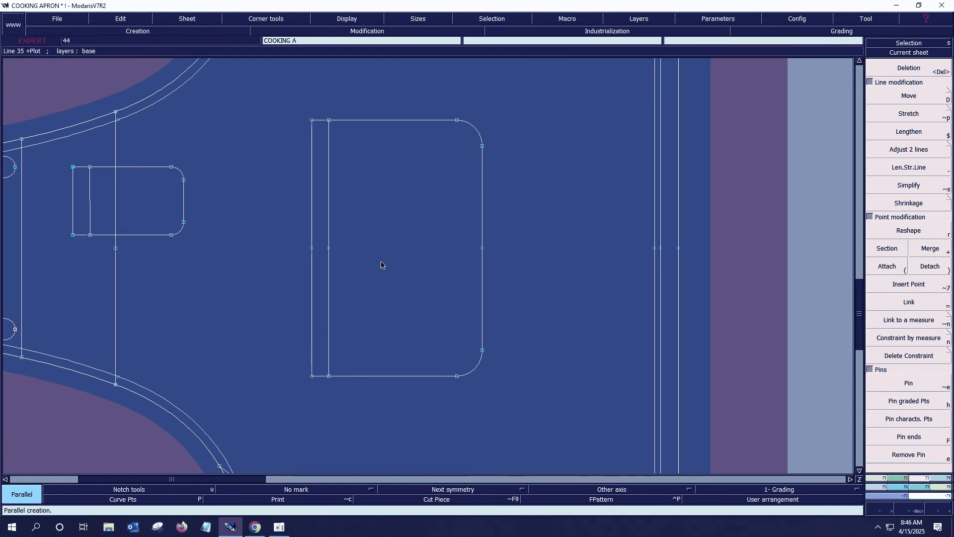
Place a developed point on the pocket's opening edge near its lower end and insert it into the line
key("d")
left_click(312, 377)
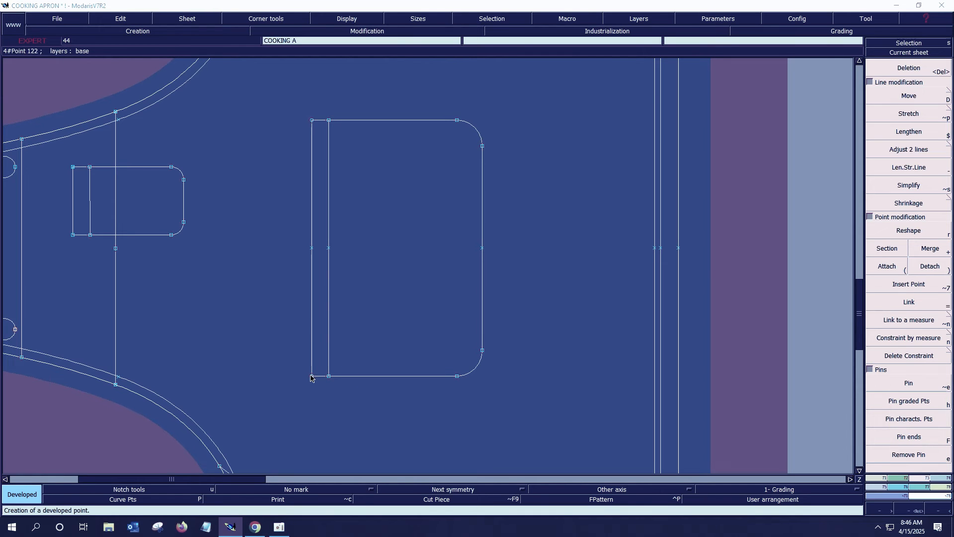
key("Return")
key("alt+7")
left_click(313, 342)
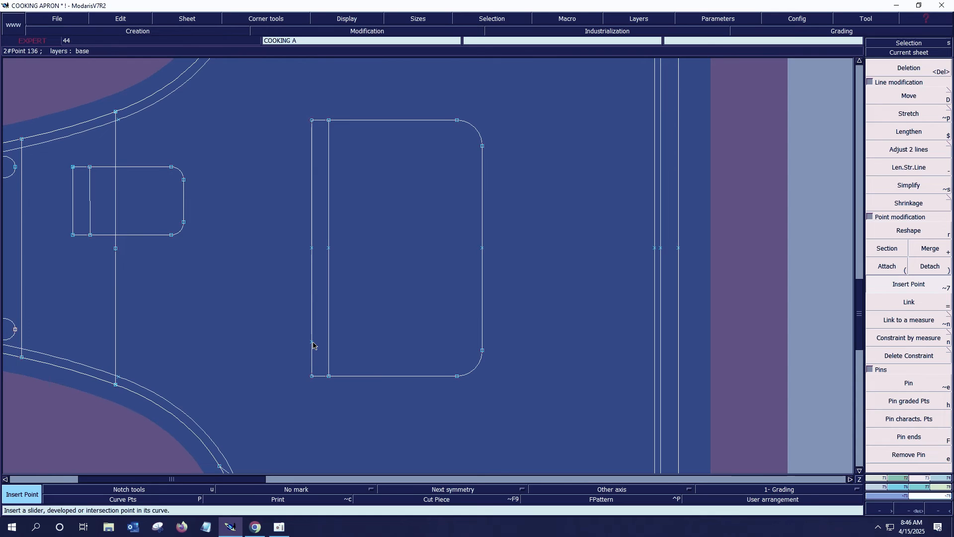
key("alt+8")
left_click(313, 342)
key("Return")
left_click(313, 343)
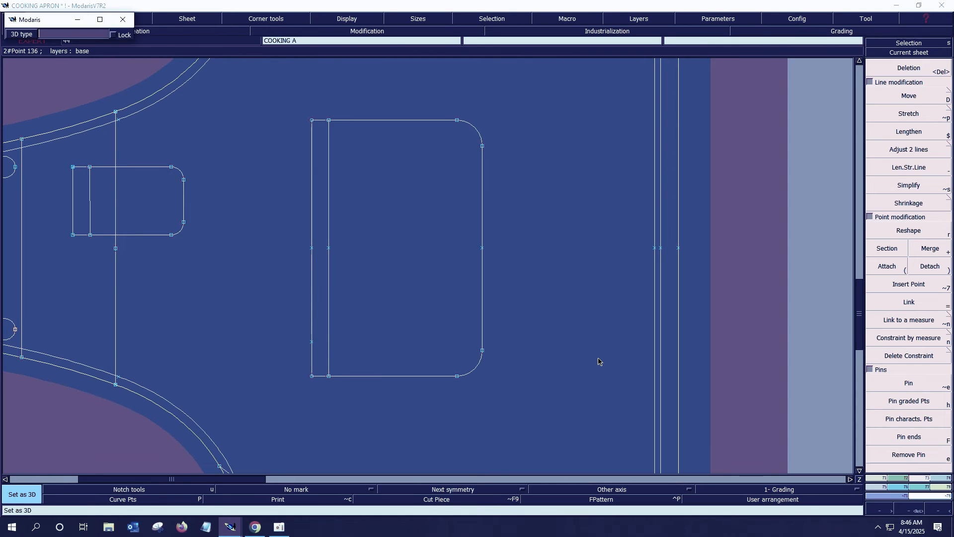
key("Return")
Draw a straight horizontal line from the inserted point across the pocket to beyond its bottom edge
key("b")
left_click(313, 341)
right_click(579, 343, "ctrl")
Insert the line's intersection with the pocket's bottom edge, delete the excess beyond it, and save the model
key("F1")
left_click(907, 141)
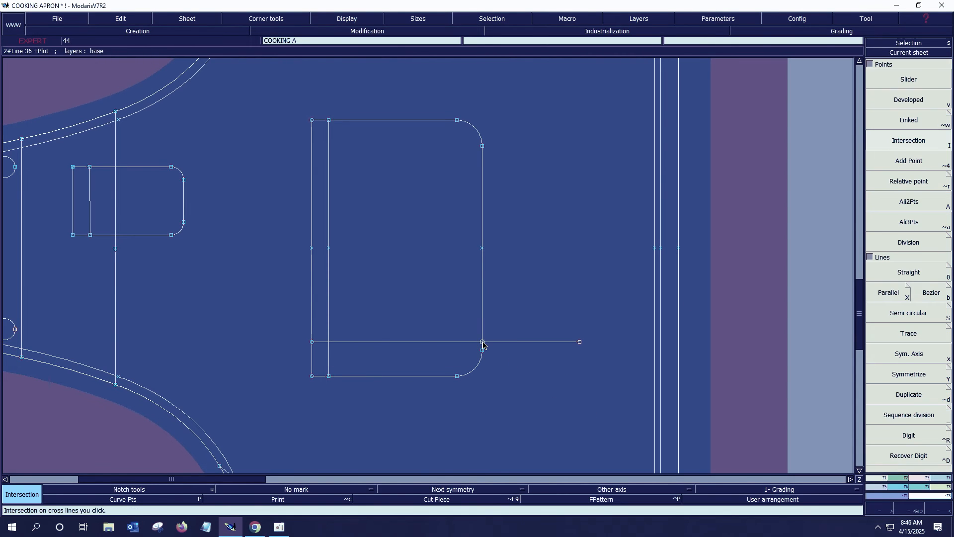
left_click(482, 342)
key("alt+7")
left_click(482, 342)
key("Delete")
left_click(580, 342)
key("ctrl+s")
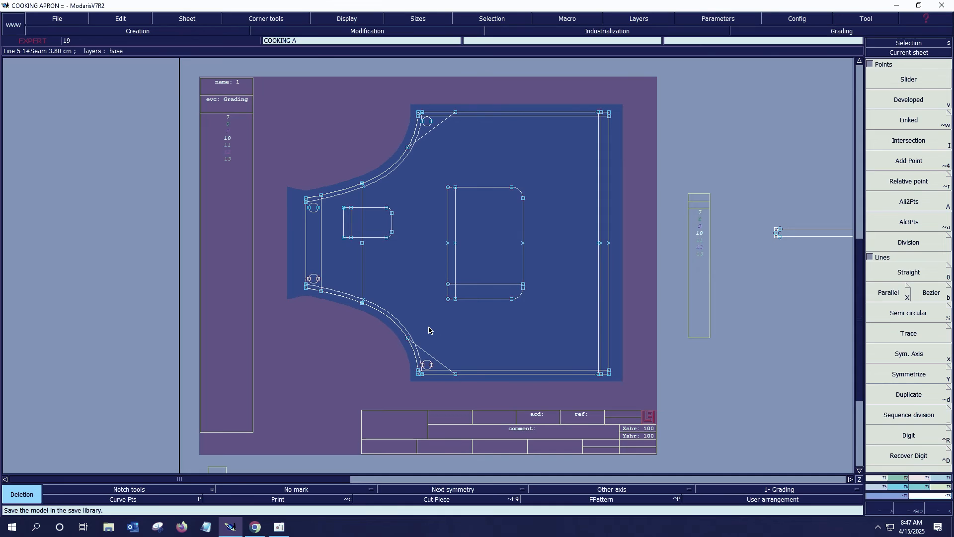
key("Return")
Place a developed point 8 cm along the apron's lower side edge from the armhole corner
left_click_drag(405, 349, 515, 389)
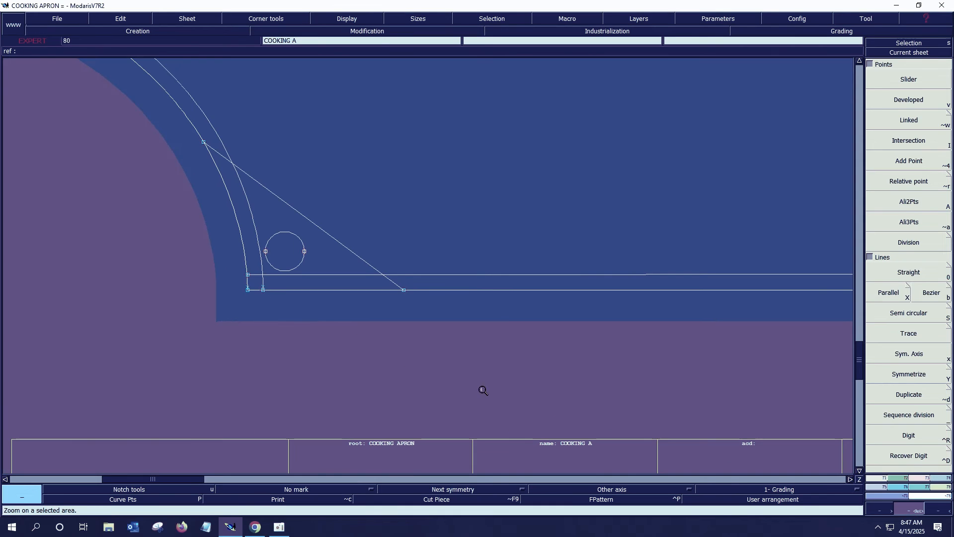
key("ctrl+s")
key("Return")
key("v")
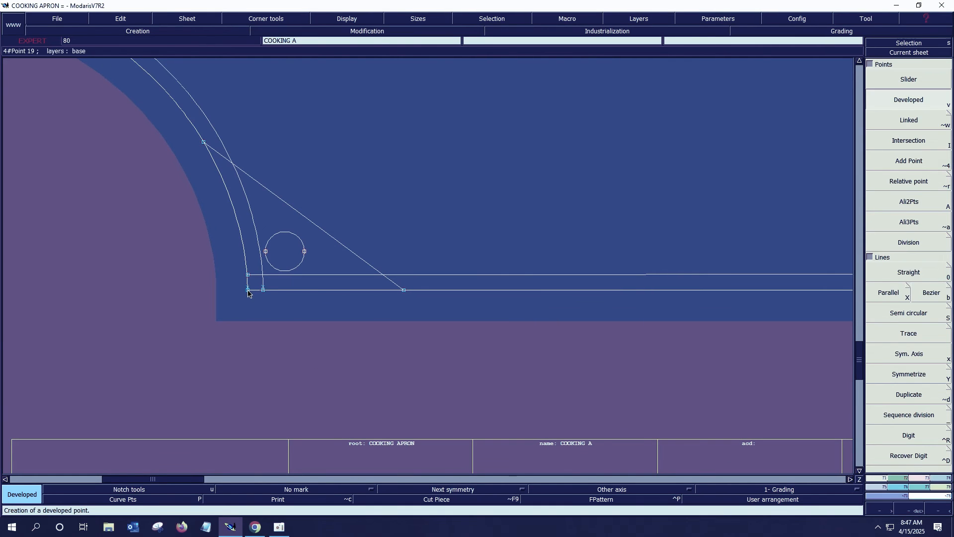
left_click(248, 290)
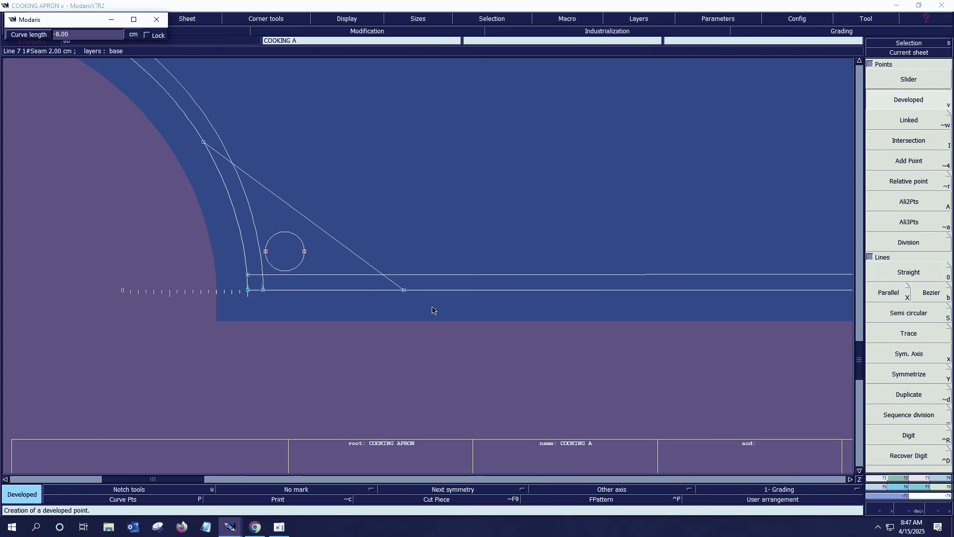
key("Return")
Draw a vertical line from the 8 cm point into the apron body and place a developed point 6 cm along it
key("b")
left_click(373, 292)
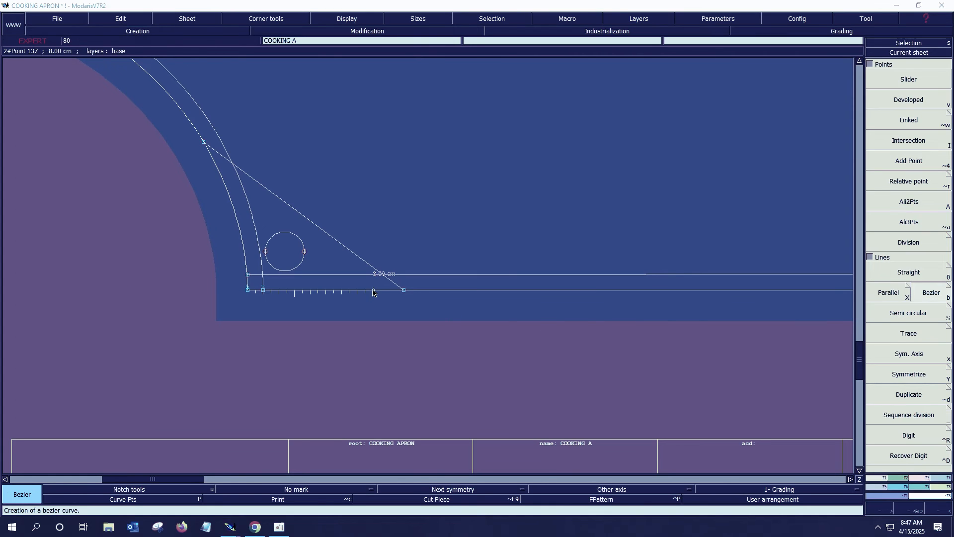
key("Return")
key("v")
left_click(373, 292)
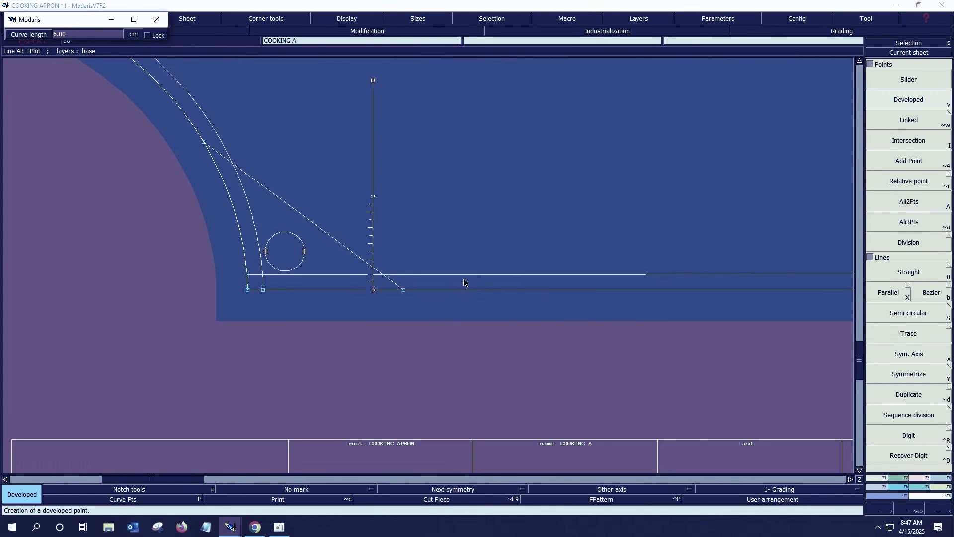
key("Return")
Insert the 6 cm point into the vertical line and delete the part between it and the side edge
key("Insert")
left_click(373, 197)
key("Delete")
left_click(374, 290)
key("Home")
key("Return")
Extend the upper end of the short vertical line toward the large pocket, keeping the line vertical
left_click_drag(348, 219, 491, 380)
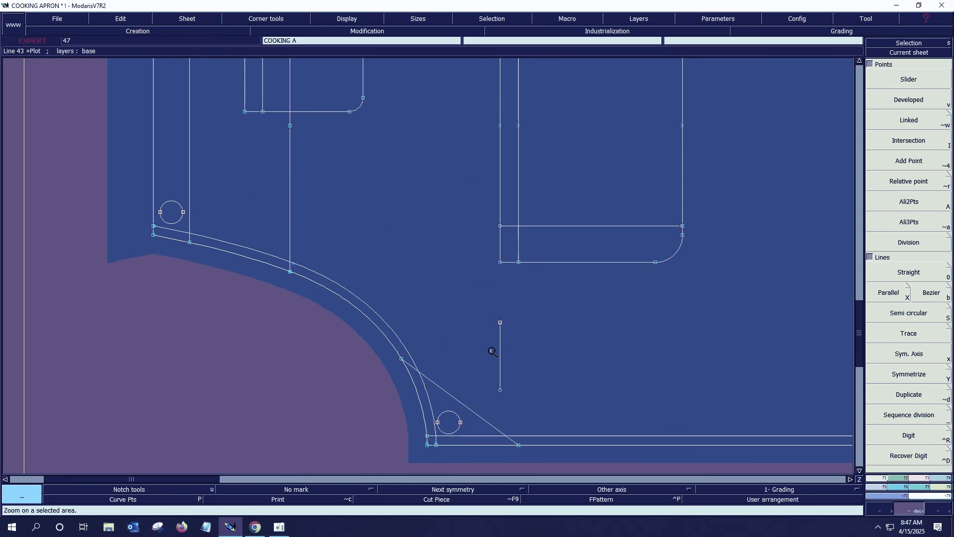
key("shift+a")
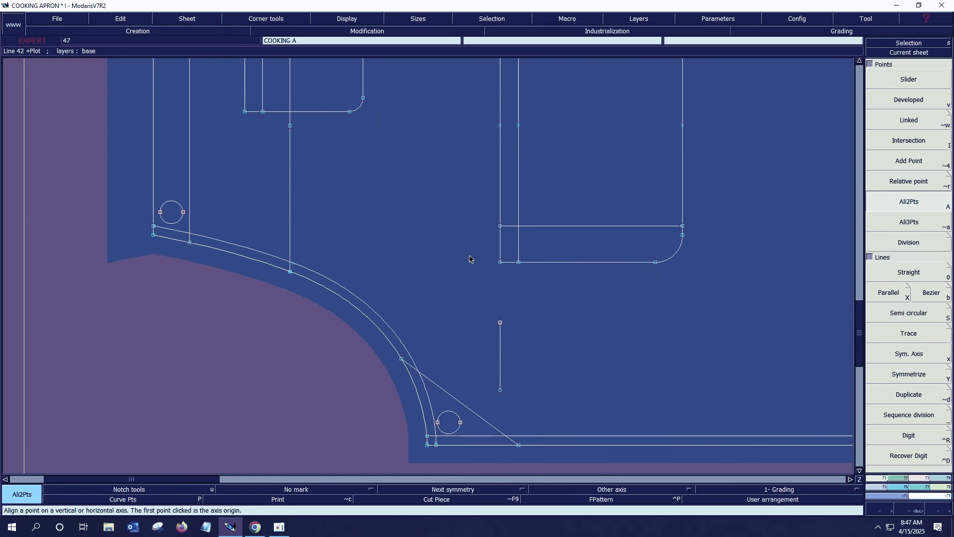
left_click(492, 394)
key("Delete")
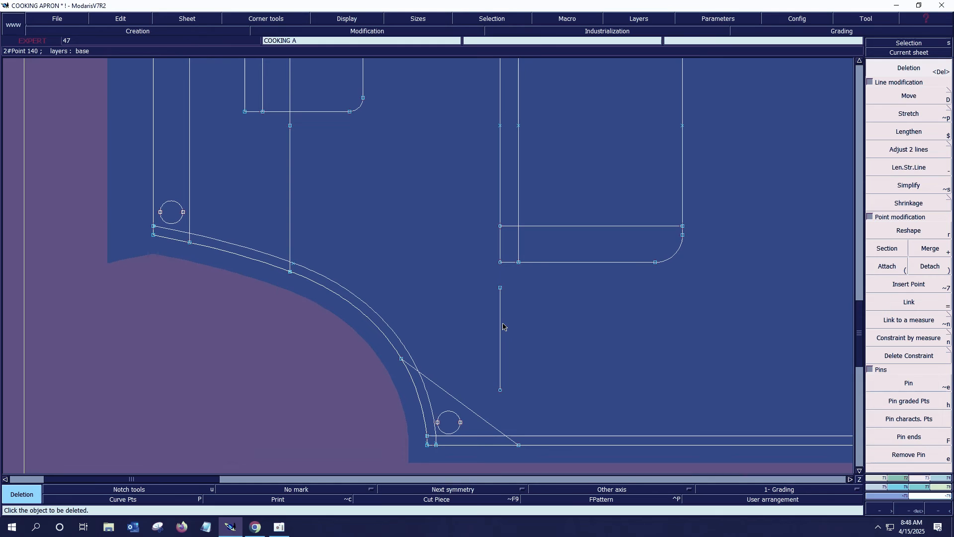
Shorten the vertical line to 10 cm from its lower end using a developed point
key("d")
left_click(500, 390)
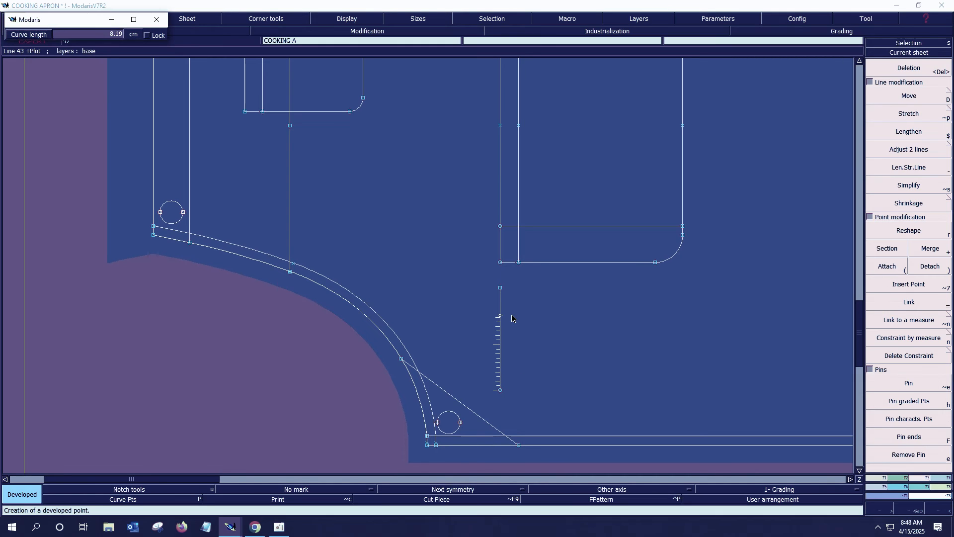
type("10")
key("Return")
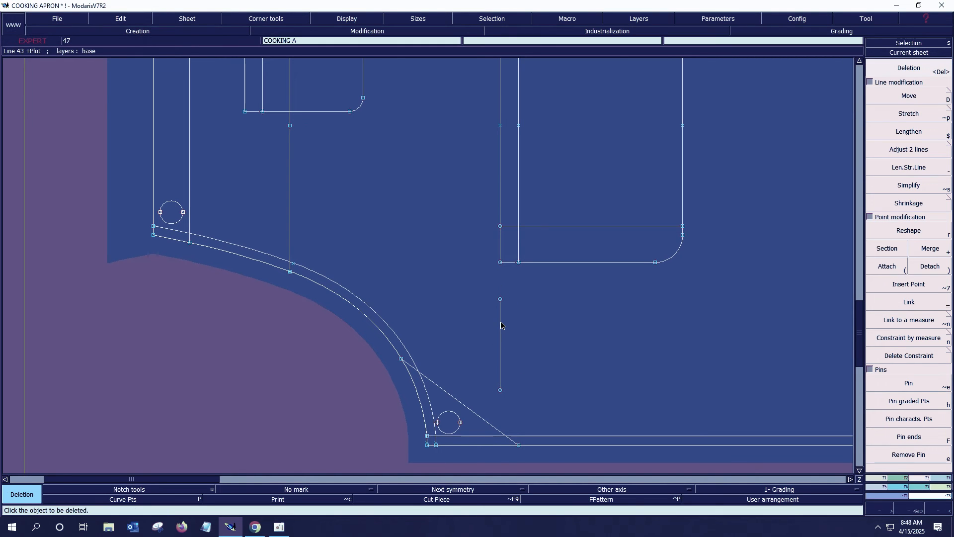
Create a parallel to the 10 cm line at a distance of 2 cm, on the side facing the hem
key("p")
left_click(500, 326)
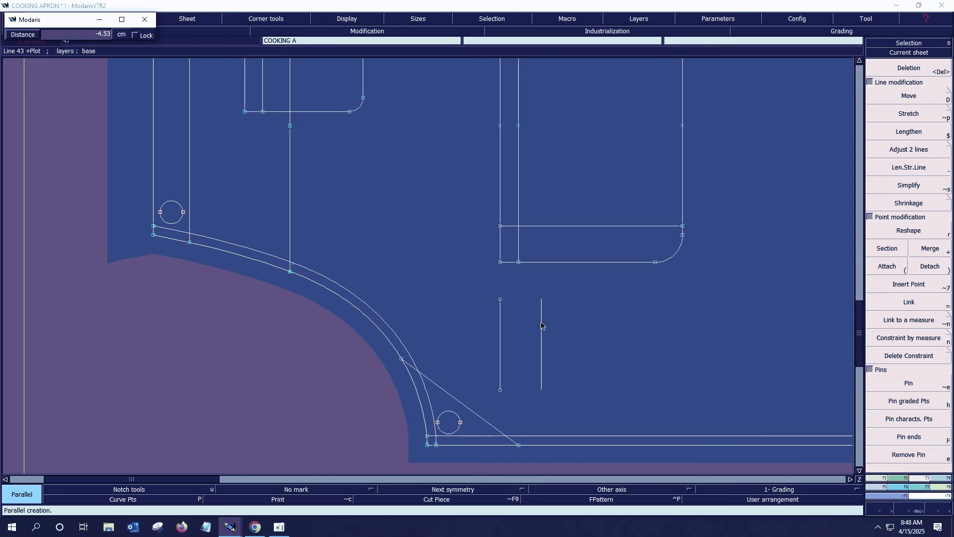
key("Return")
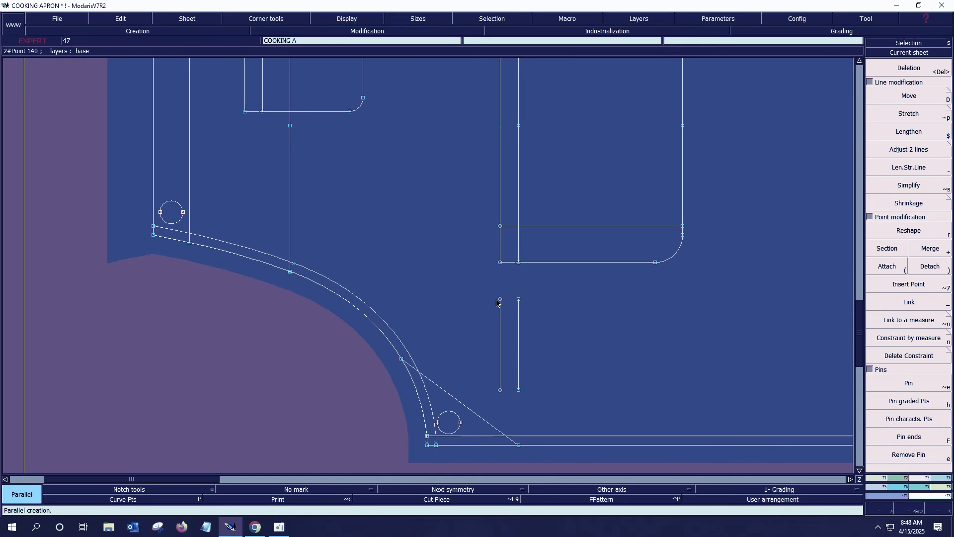
Close both ends of the two short lines with straight lines to form a narrow rectangle, and save the model
key("b")
left_click(500, 299)
right_click(519, 299)
left_click(499, 389)
right_click(519, 390)
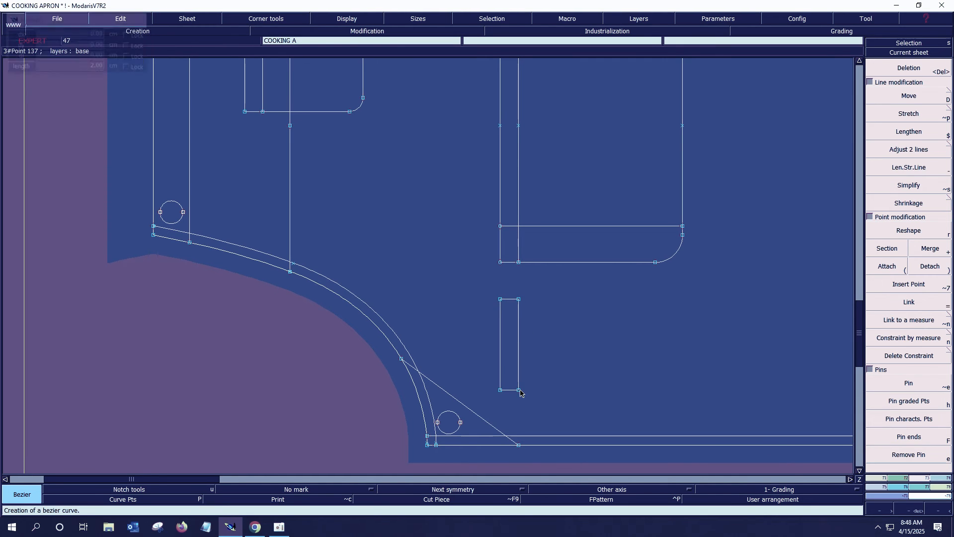
key("Home")
key("ctrl+s")
left_click(428, 324)
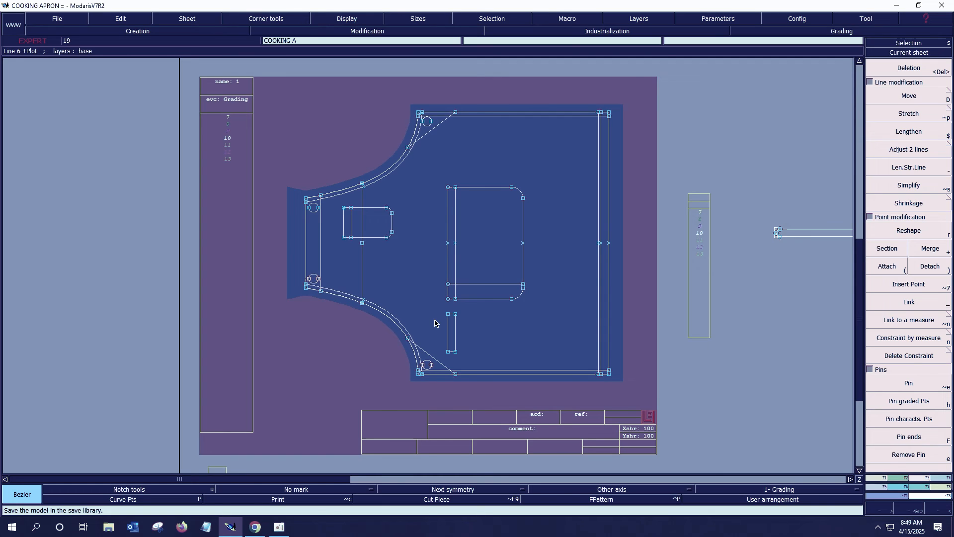
Insert a developed point on the lower side edge just past the end of the diagonal, and add a notch there
key("d")
left_click(417, 374)
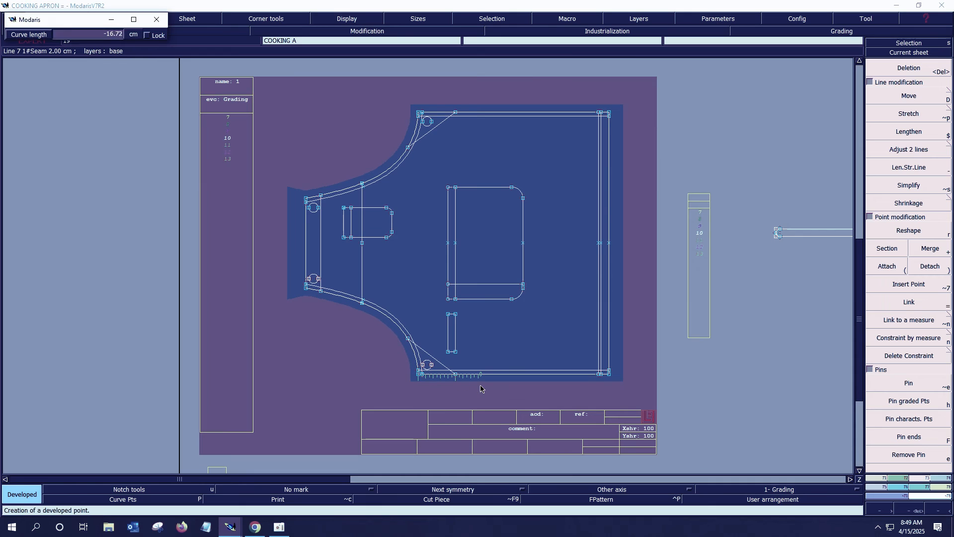
key("Return")
key("Return")
left_click_drag(351, 321, 592, 417)
key("alt+7")
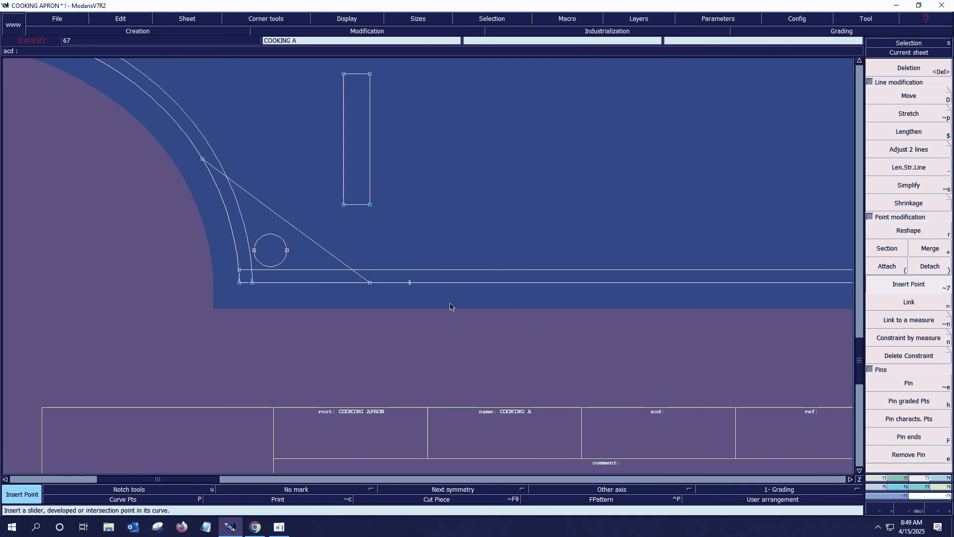
left_click(410, 283)
key("c")
left_click(410, 283)
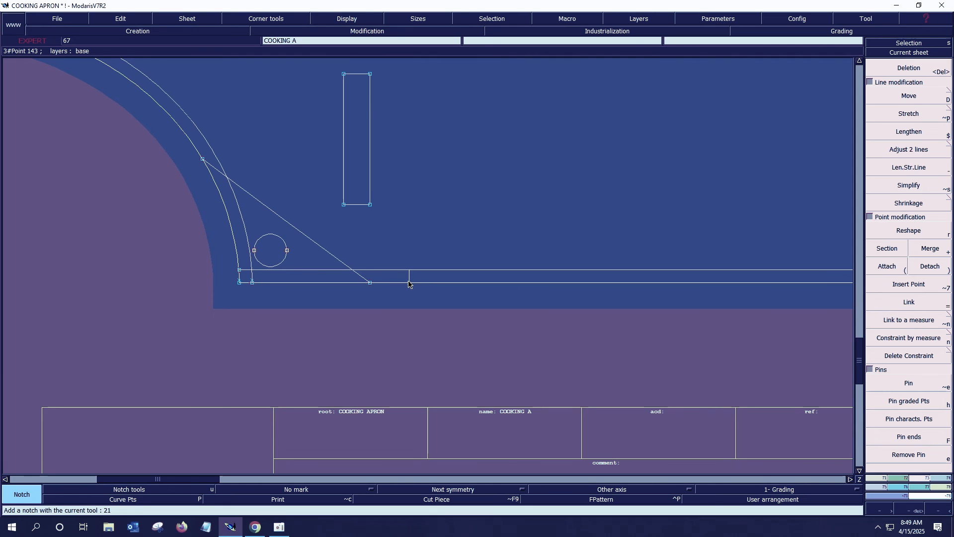
Insert a developed point on the lower pocket's horizontal division line, measured from the end at the pocket opening
key("Home")
key("Return")
left_click_drag(401, 252, 576, 333)
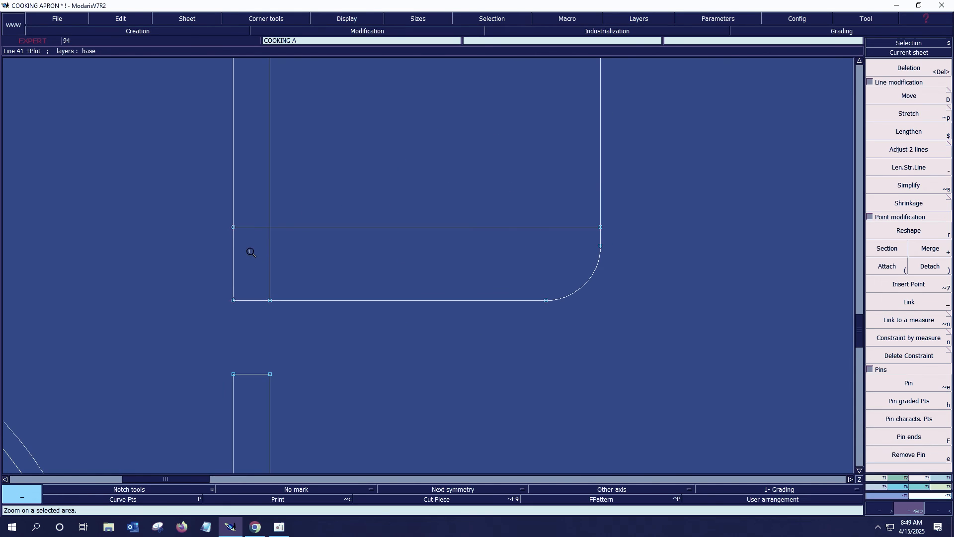
key("v")
left_click(233, 227)
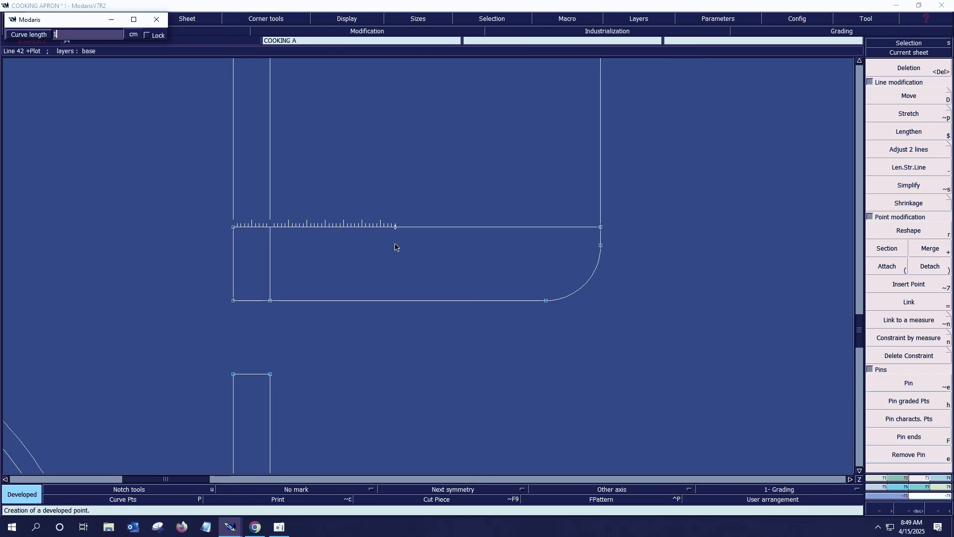
key("Return")
key("alt+7")
left_click(454, 228)
key("3")
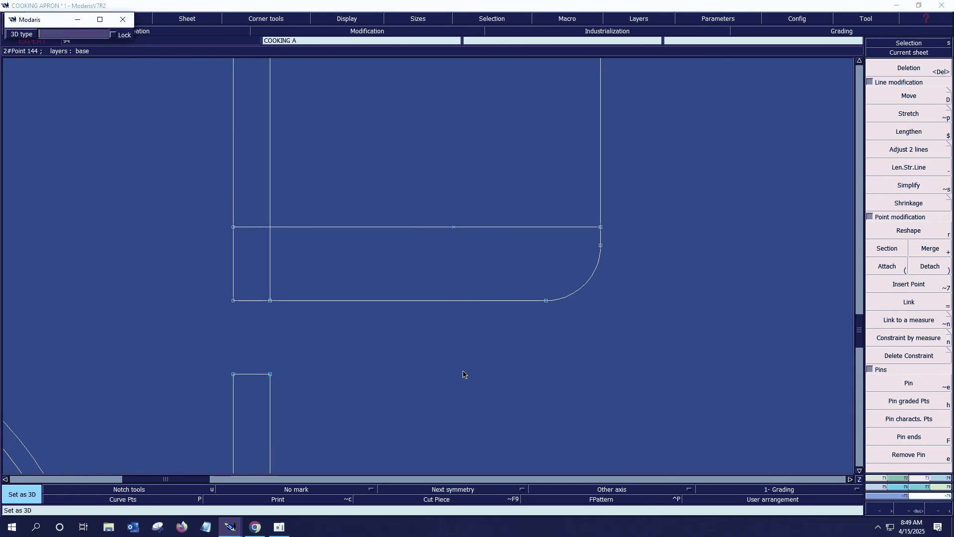
Draw a vertical line from the inserted point past the pocket's lower edge, and insert their intersection point
key("b")
left_click(454, 227)
key("F1")
key("shift+i")
left_click(453, 300)
key("alt+7")
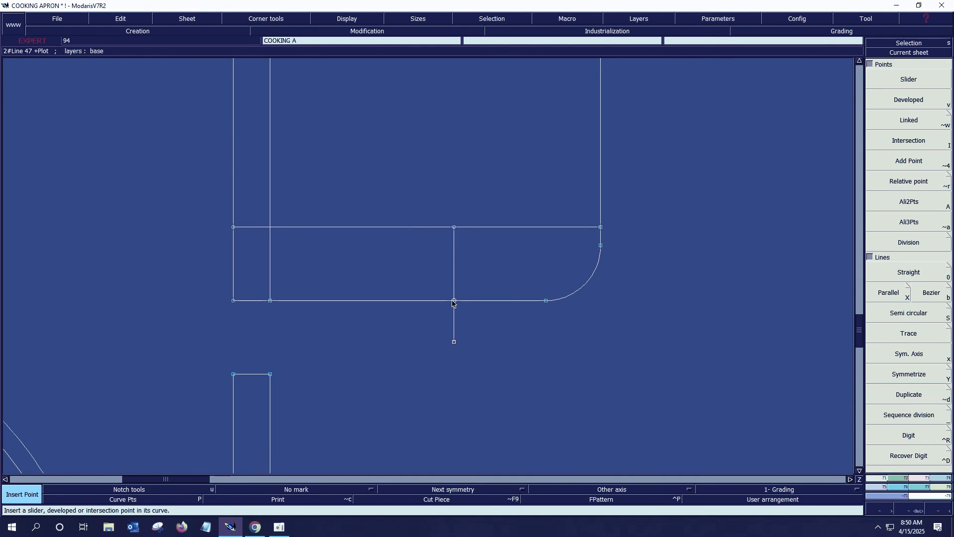
left_click(454, 300)
Delete the part of the vertical line extending beyond the pocket edge, and save the model
key("Delete")
left_click(454, 343)
key("ctrl+s")
left_click(429, 324)
Extract the narrow loop rectangle from the apron body as a separate seam piece and open its sheet
key("Home")
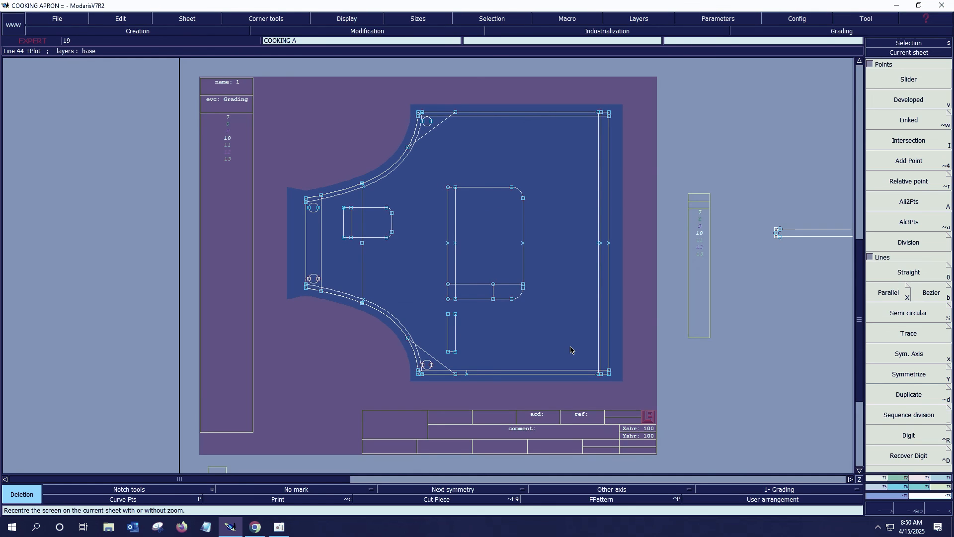
key("Return")
left_click_drag(407, 296, 482, 374)
key("F4")
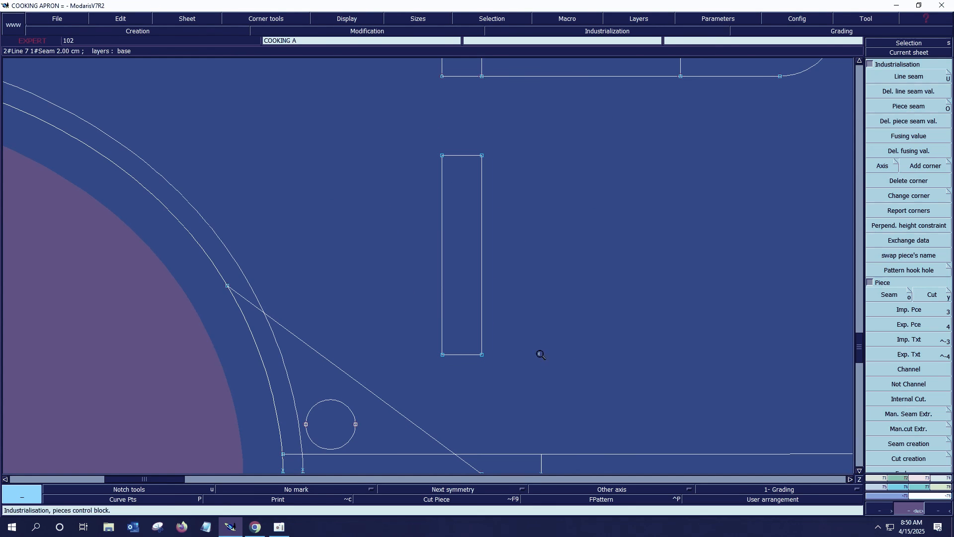
key("o")
left_click(465, 250)
right_click(466, 250)
key("8")
left_click(923, 53)
left_click(333, 313)
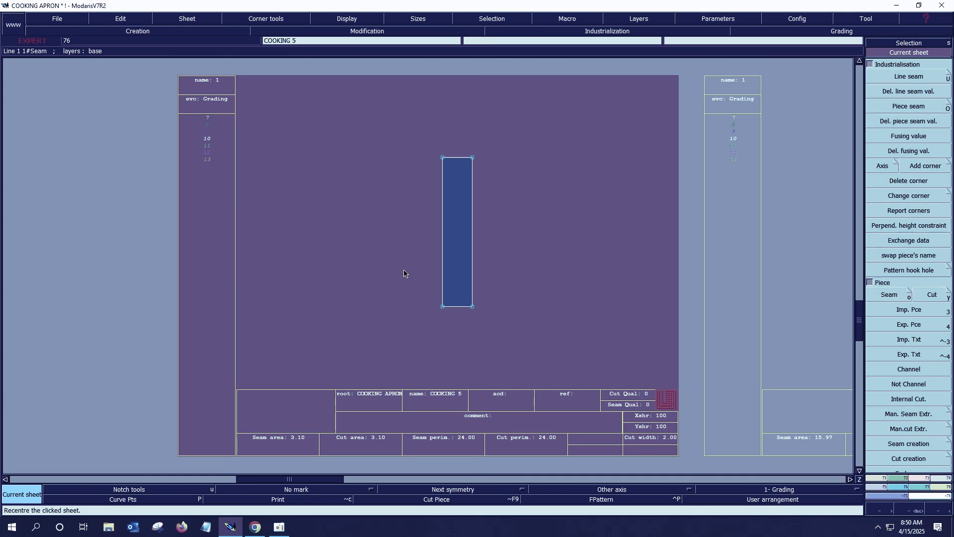
Create a full-width loop piece with Sym2Pts by mirroring the rectangle across one of its long edges
key("F5")
left_click(892, 158)
left_click(473, 158)
left_click(472, 306)
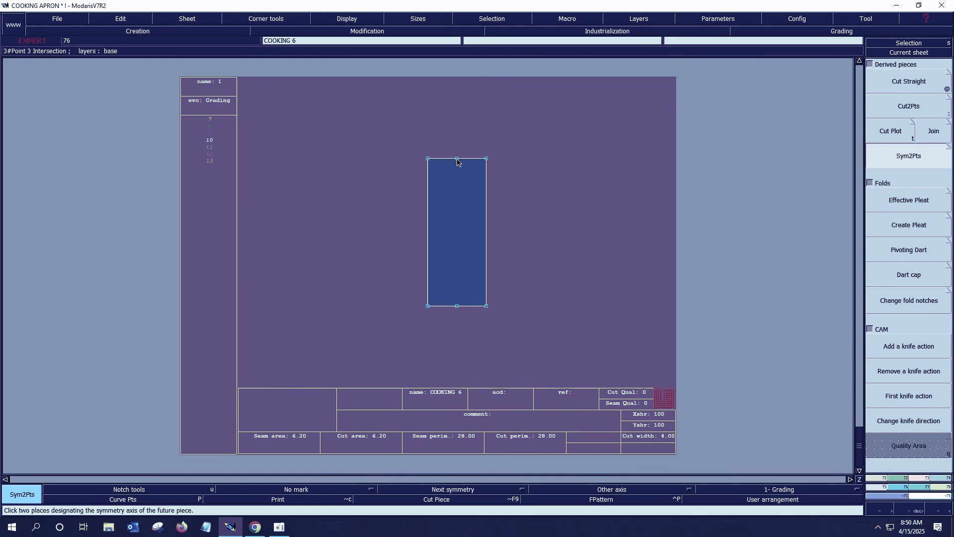
Add notches at both ends of the loop's fold and apply a 1.3 cm line seam to all its edges
key("F4")
key("shift+u")
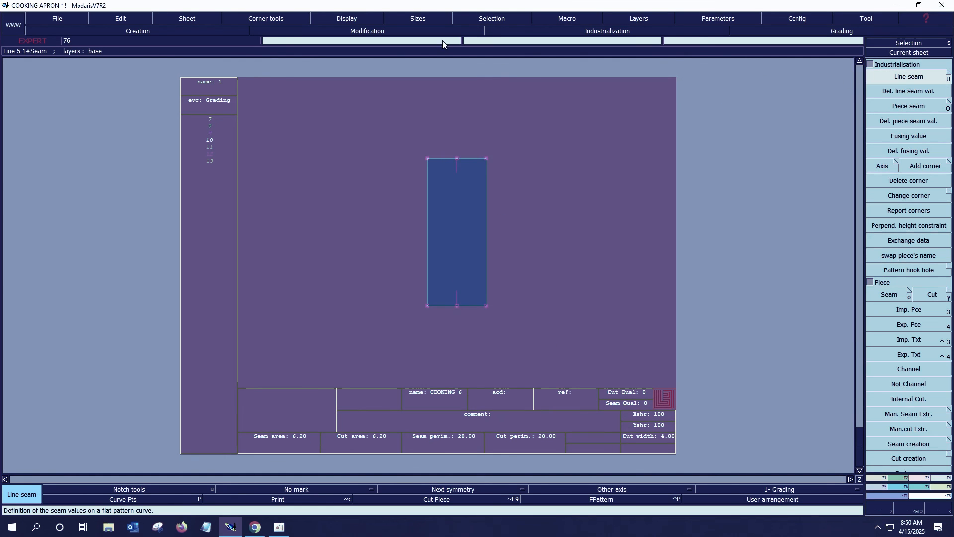
left_click(439, 160)
type("1")
key("Return")
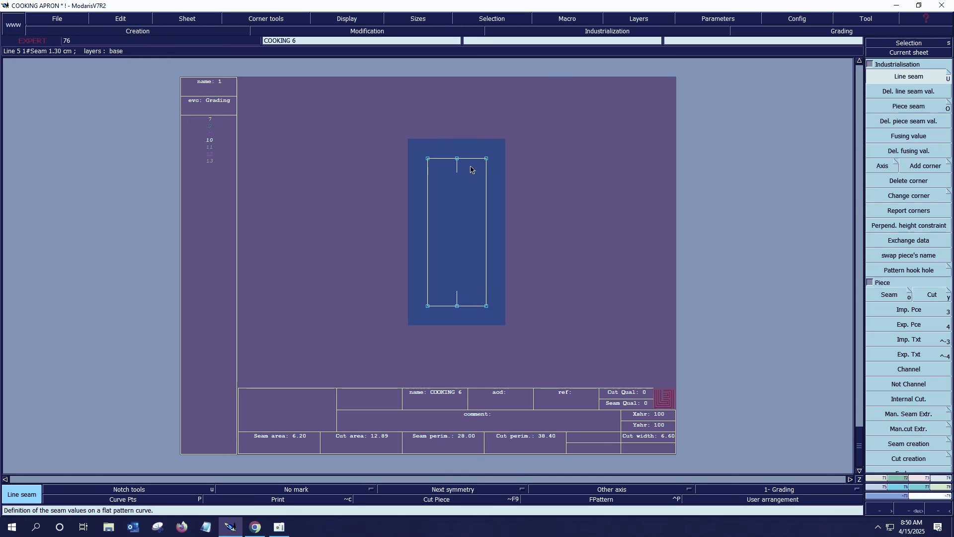
Draw an aligned vertical fold line between the midpoints of the loop's short edges, and enter a LOOP comment
left_click(464, 314)
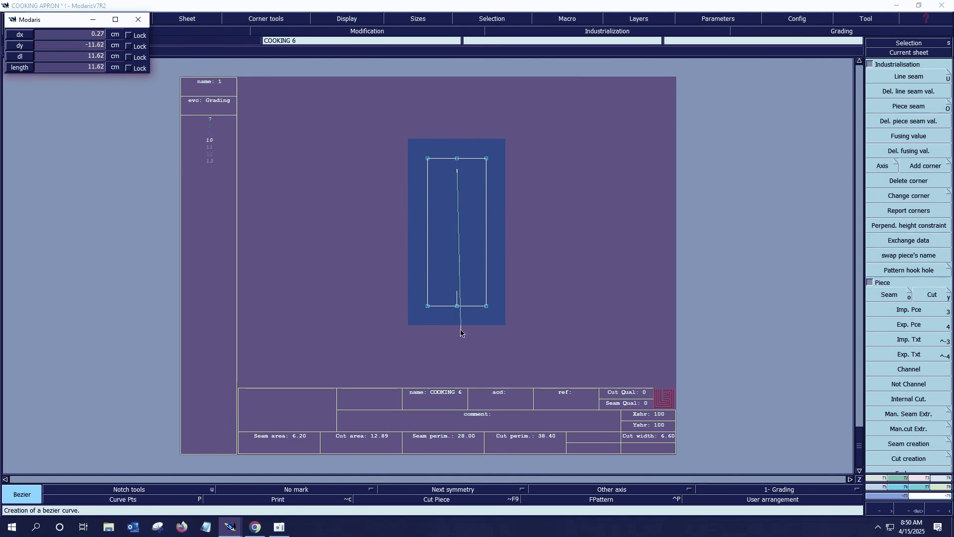
left_click(457, 306)
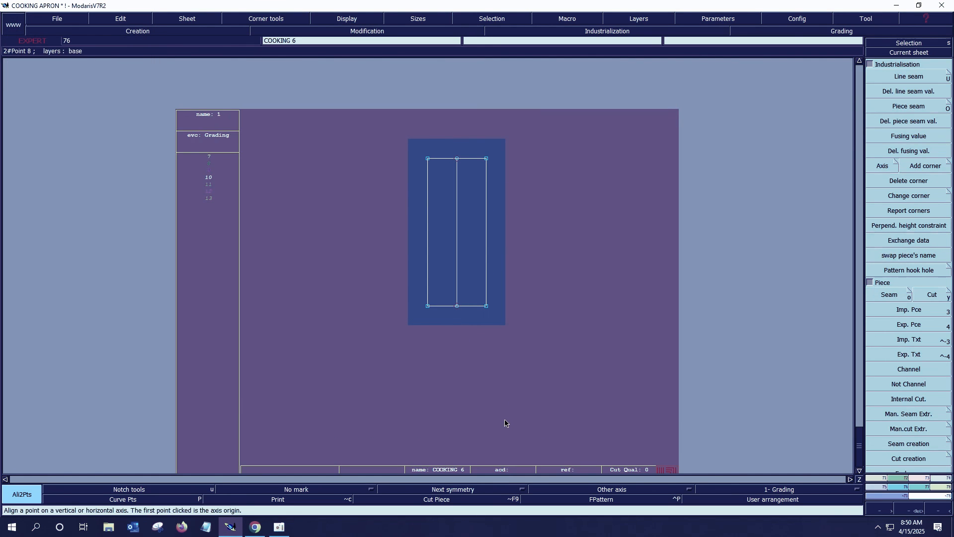
left_click(494, 418)
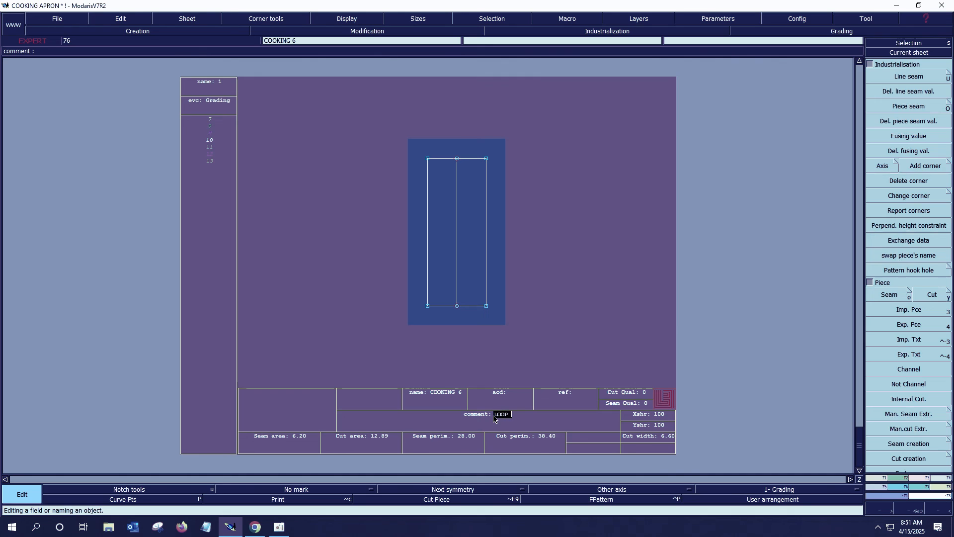
key("Return")
Enter the comment LOOP FINISH 1X1 on the narrow loop piece, arrange the sheets, and save the model
key("space")
left_click(134, 335)
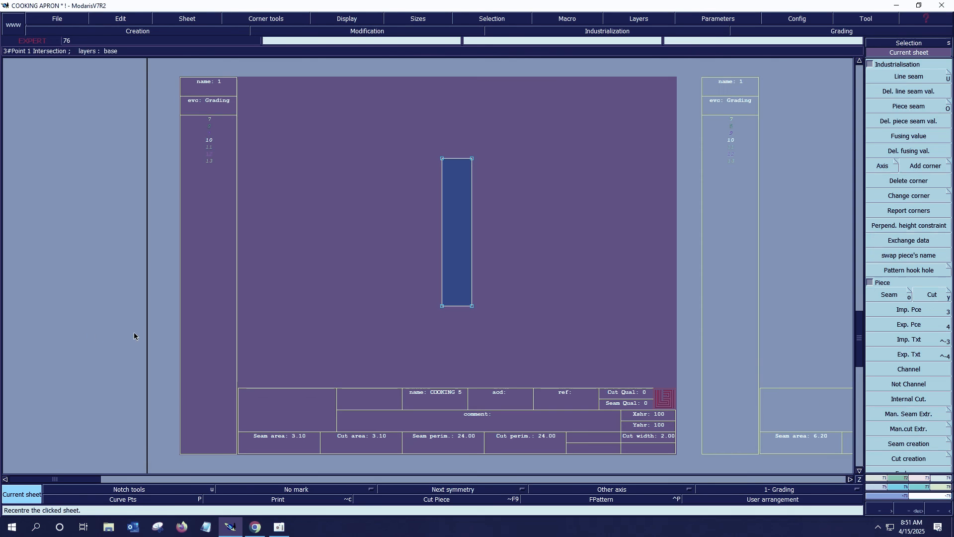
left_click(493, 417)
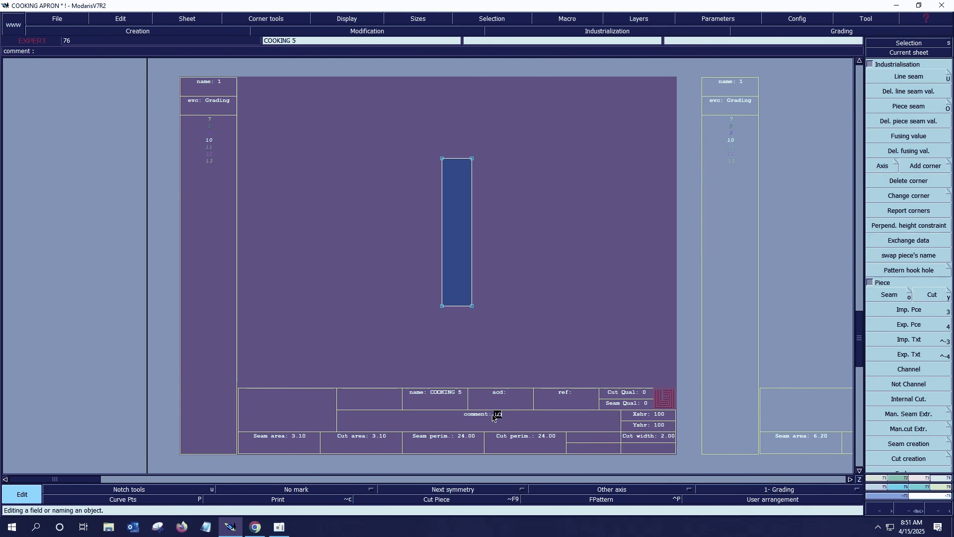
type("LOOP FINISH 1X")
key("Return")
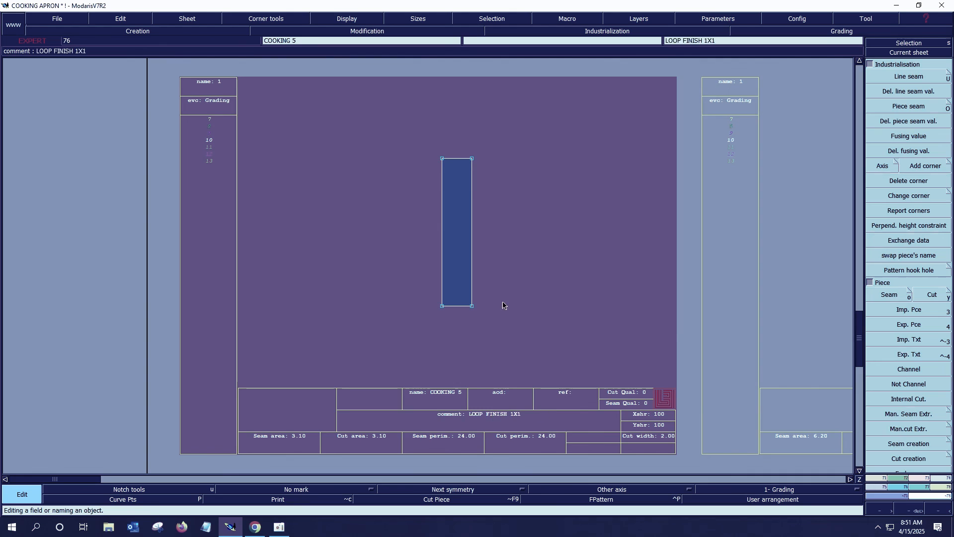
key("j")
key("ctrl+s")
left_click(422, 324)
Enter the comment TOP POCKET FINISH 1X1 on the small pocket piece and arrange the sheets
key("Home")
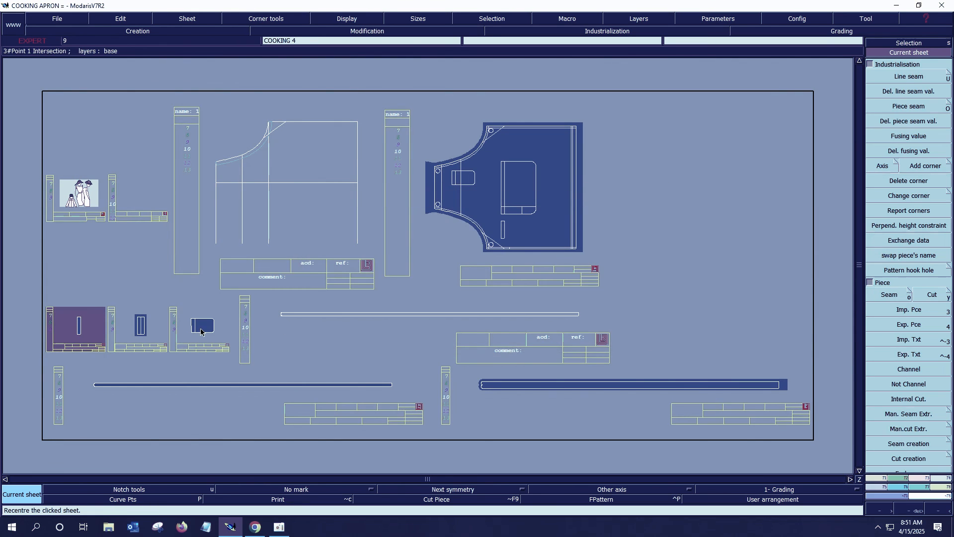
left_click(214, 328)
left_click(491, 418)
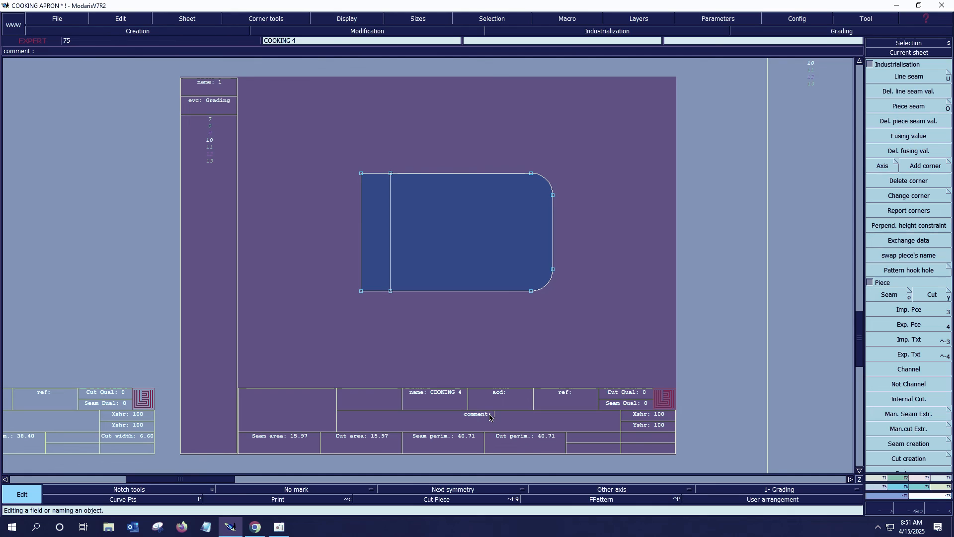
type("TOP POCKET FINISH 1X1")
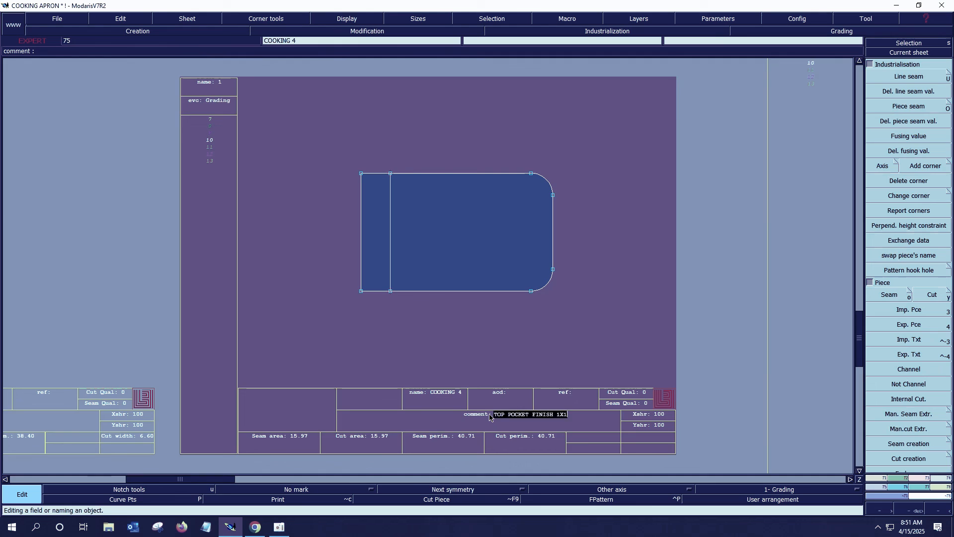
key("Return")
key("j")
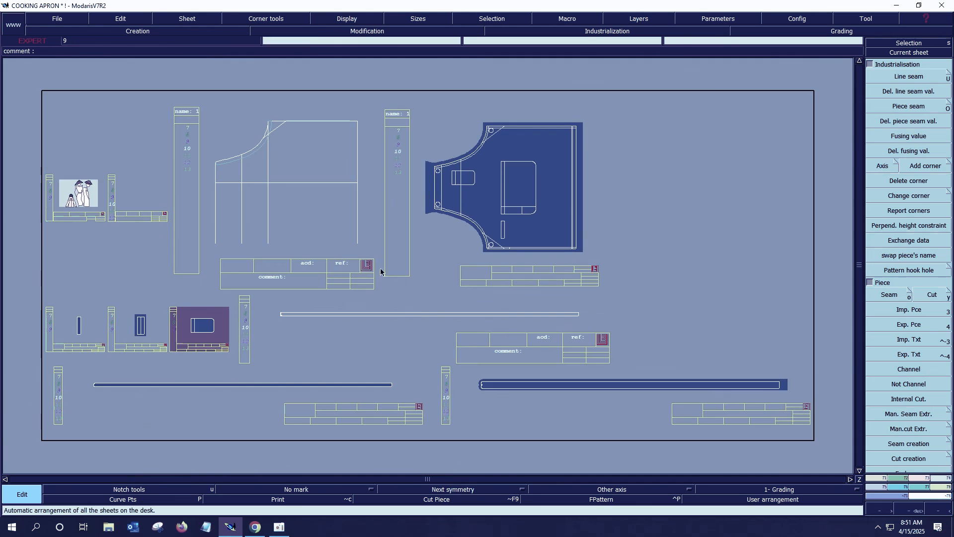
Copy the top pocket sheet and open the copy
key("c")
left_click(203, 326)
left_click(919, 52)
left_click(317, 334)
Apply a 1.3 cm line seam to all edges of the top pocket copy
right_click_drag(306, 138, 591, 323)
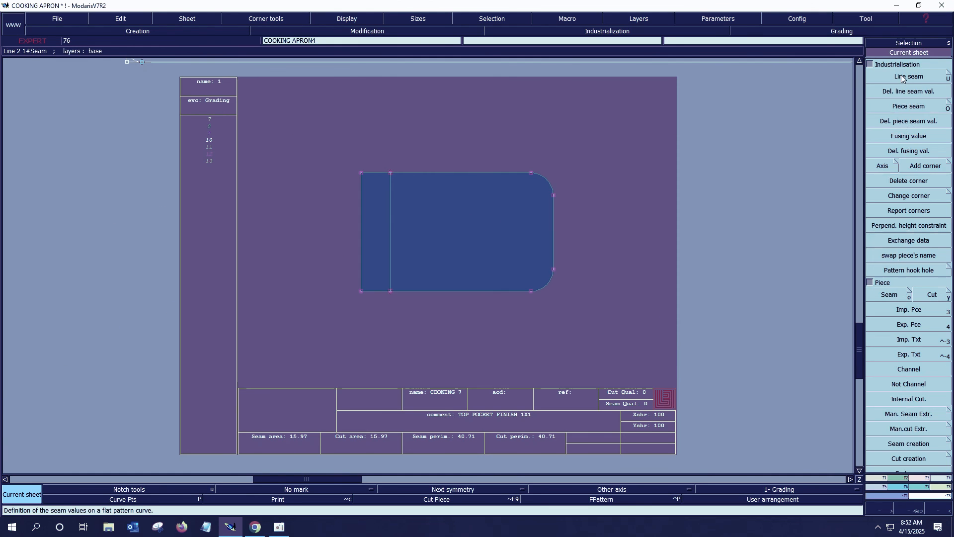
left_click(906, 77)
left_click(449, 172)
key("Down")
type("1.3")
key("Return")
right_click(671, 153)
Replace the seam value on the top pocket's straight opening edge with 3 cm
left_click(907, 91)
left_click(361, 202)
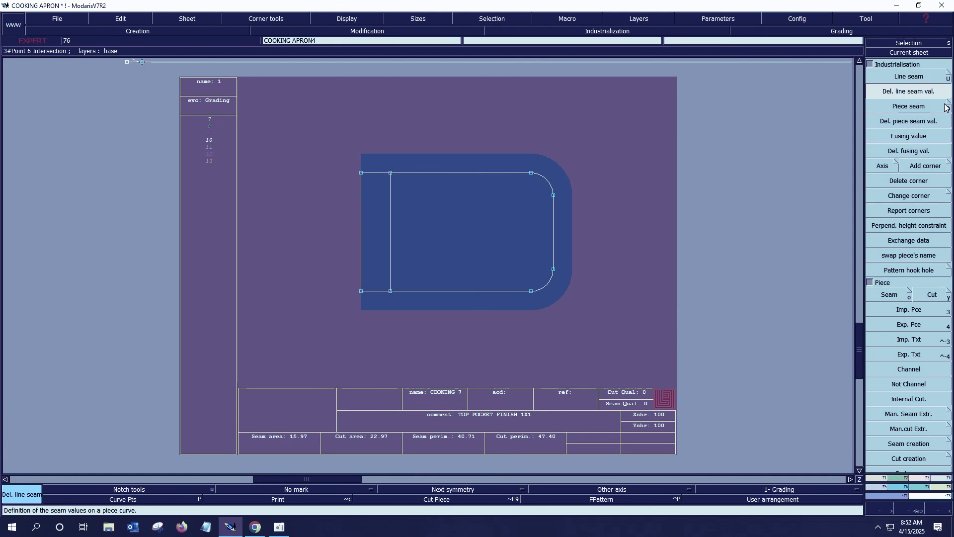
left_click(908, 77)
left_click(361, 205)
key("Down")
type("3")
key("Return")
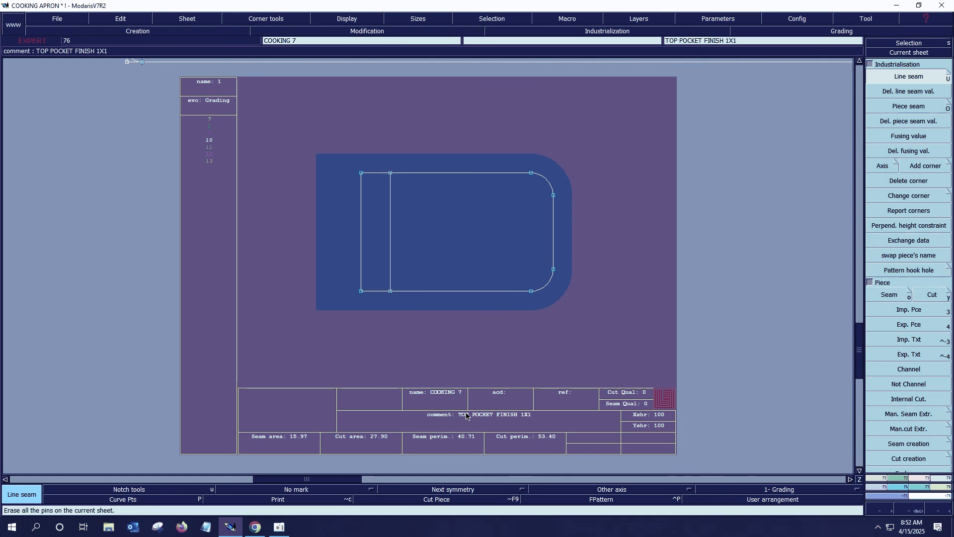
Remove FINISH from the top pocket copy's comment, arrange the sheets, and save the model
left_click(466, 415)
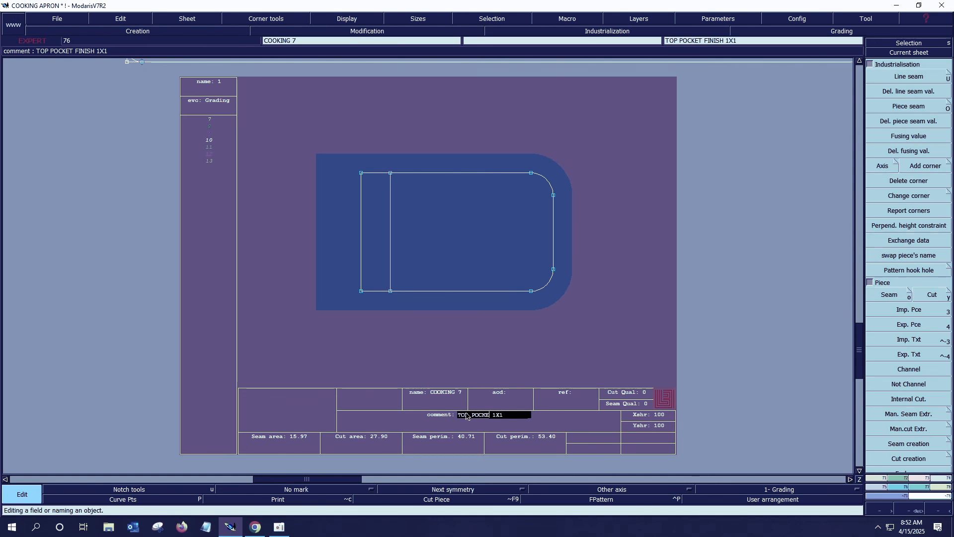
type("T")
key("Return")
key("j")
key("ctrl+s")
left_click(431, 325)
key("ctrl+s")
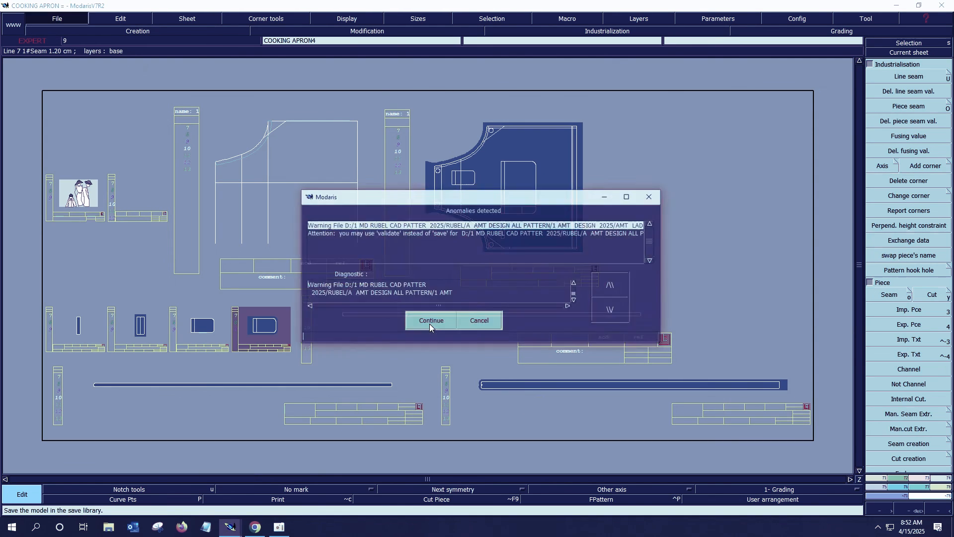
left_click(430, 324)
Extract the large lower pocket with its division lines from the apron body as a separate seam piece
left_click(890, 52)
left_click(499, 239)
left_click_drag(431, 168, 552, 305)
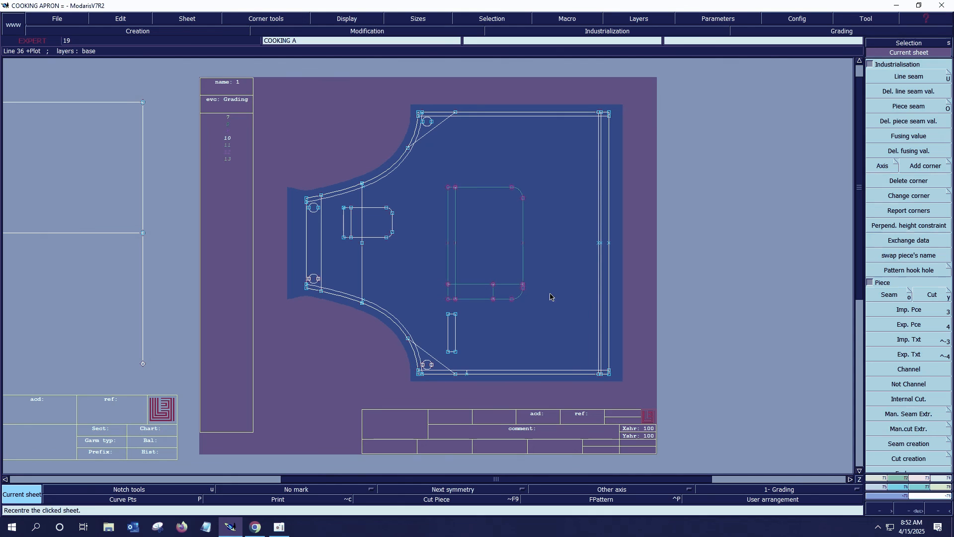
key("F4")
left_click(877, 298)
mouse_move(452, 210)
left_mouse_down()
mouse_move(486, 212)
mouse_move(476, 289)
mouse_move(452, 293)
left_mouse_up()
right_click(472, 282)
key("j")
key("Home")
Enter the comment POCKET FINISH 1X1 on the large pocket piece and arrange the sheets
left_click(81, 323)
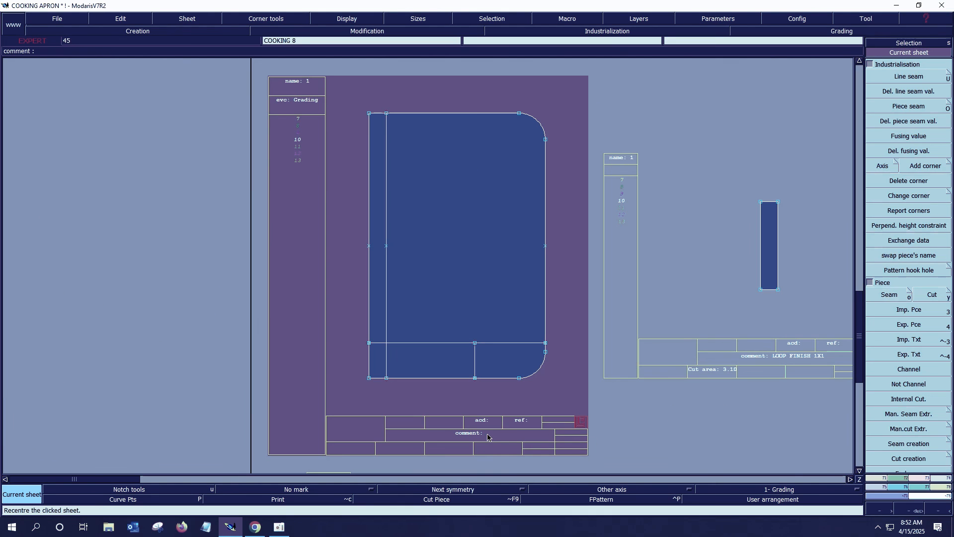
left_click(485, 437)
type("POCKET")
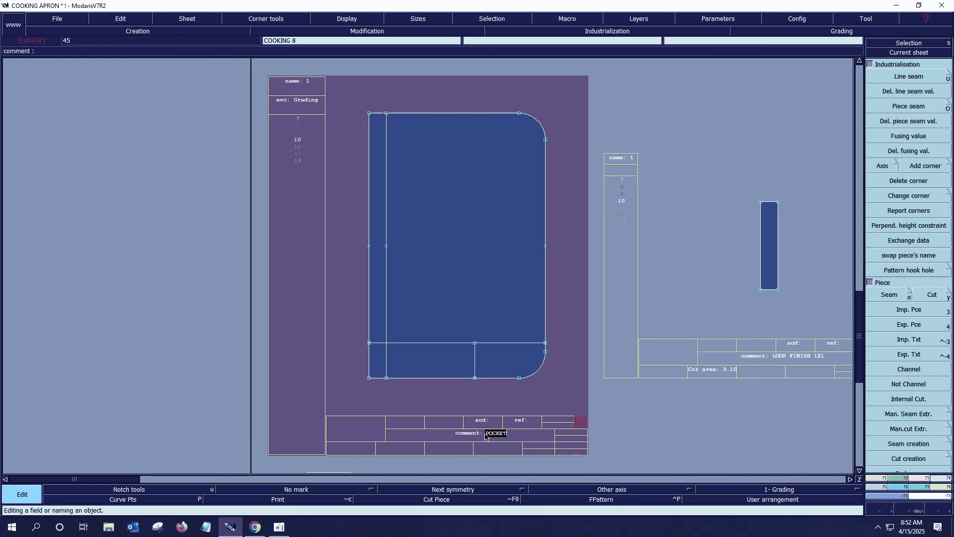
type(" FINISH 1X1")
key("Return")
key("j")
Copy the large pocket sheet and open the copy
key("c")
left_click(95, 318)
key("Home")
left_click(909, 52)
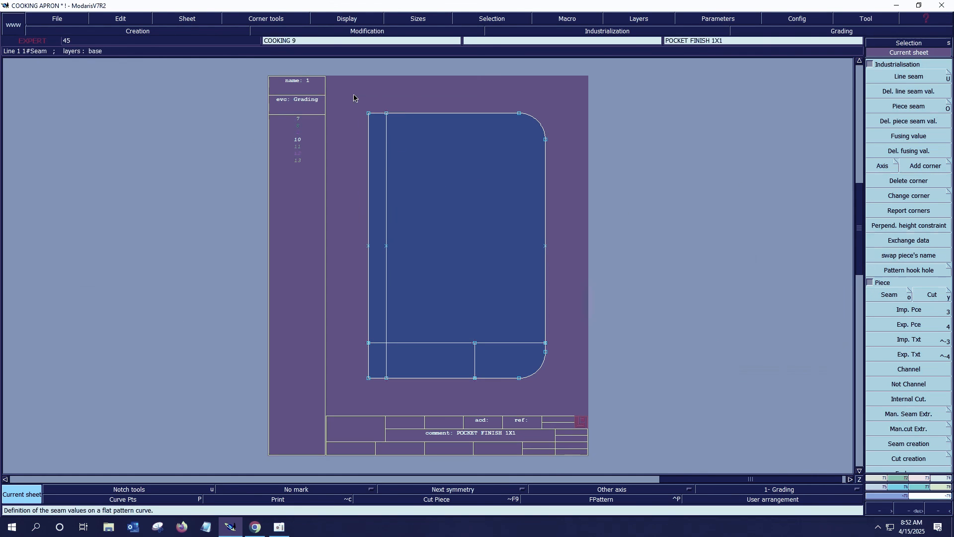
Apply a 1.3 cm line seam to all edges of the large pocket copy
left_click(909, 76)
left_click(512, 108)
type("1.3")
key("Return")
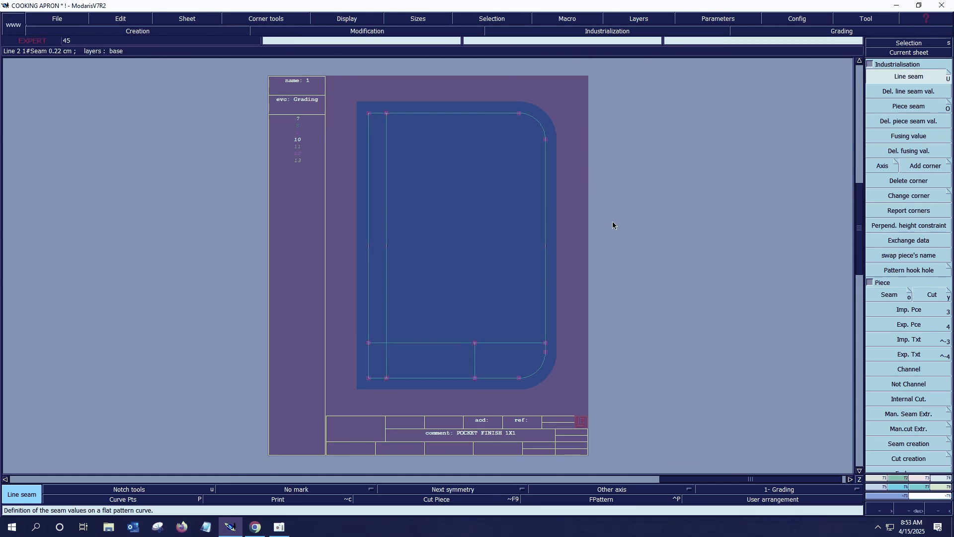
left_click(612, 222)
Set the line seam on the large pocket copy's straight opening edge to 3 cm
left_click(919, 81)
left_click(367, 168)
key("Down")
type("3")
key("Return")
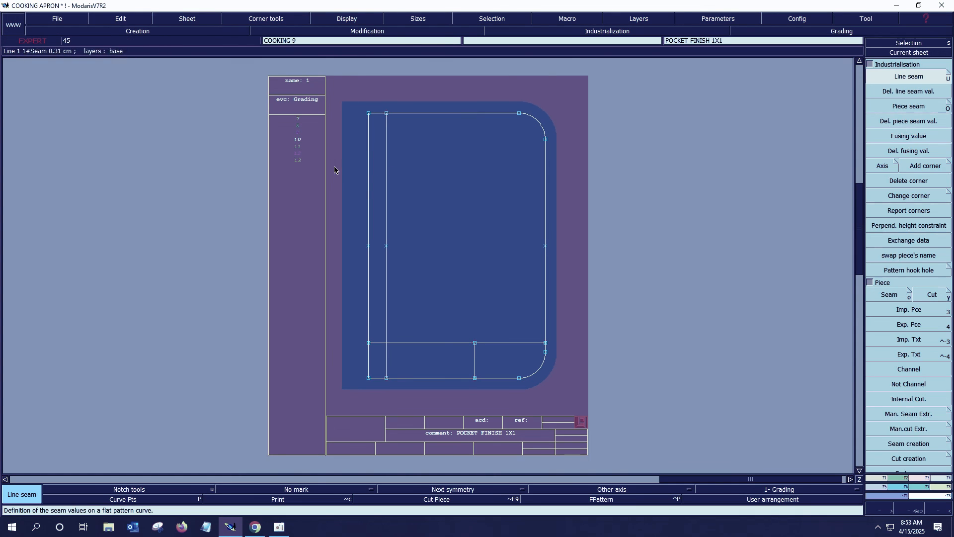
Remove FINISH from the large pocket copy's comment, arrange the sheets, and save the model
left_click(470, 434)
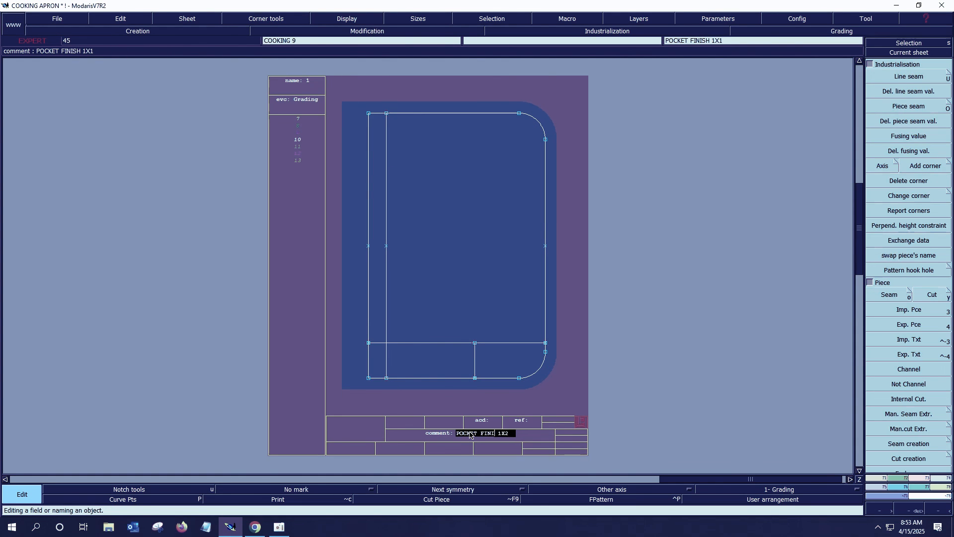
key("BackSpace")
type("T")
key("Return")
key("j")
left_click(456, 341)
key("ctrl+s")
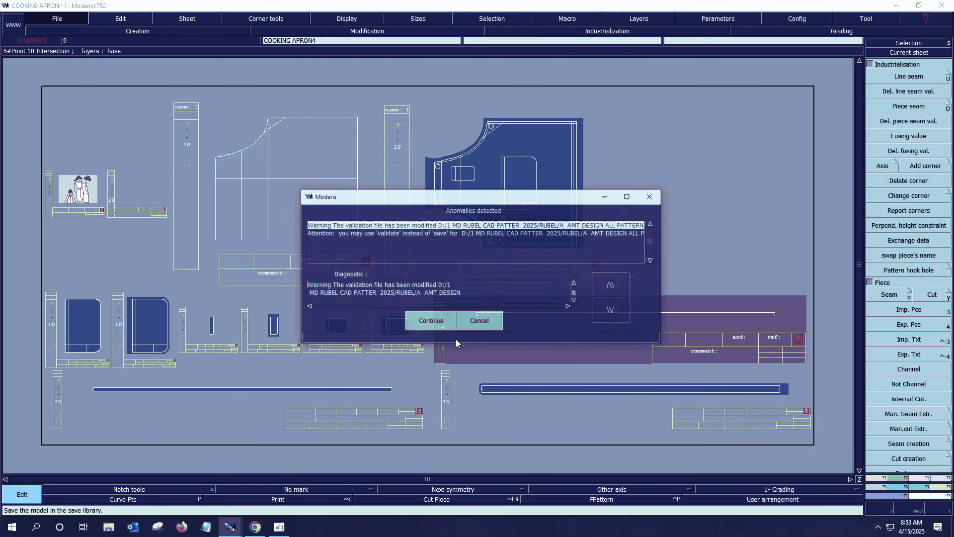
left_click(434, 324)
Create a variant named COOKING and arrange all the sheets
key("v")
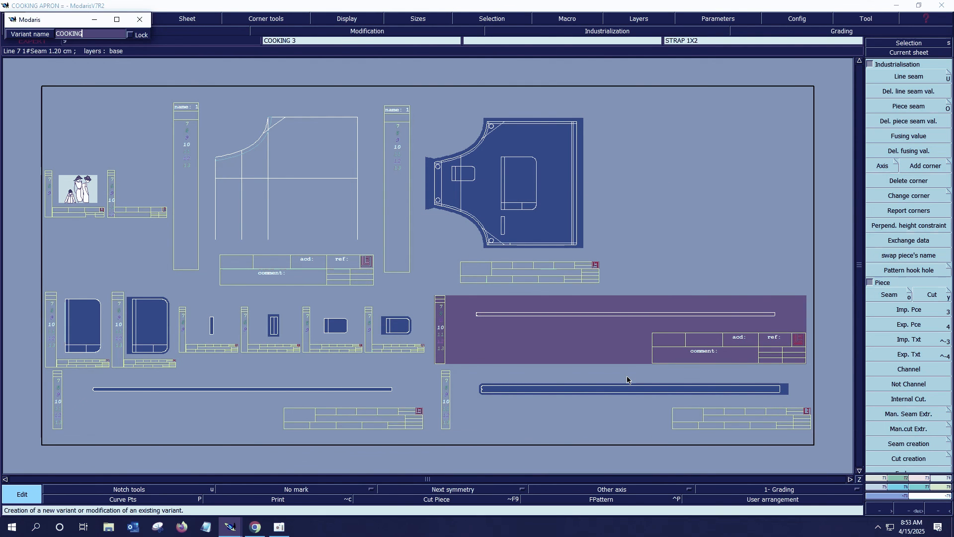
key("Return")
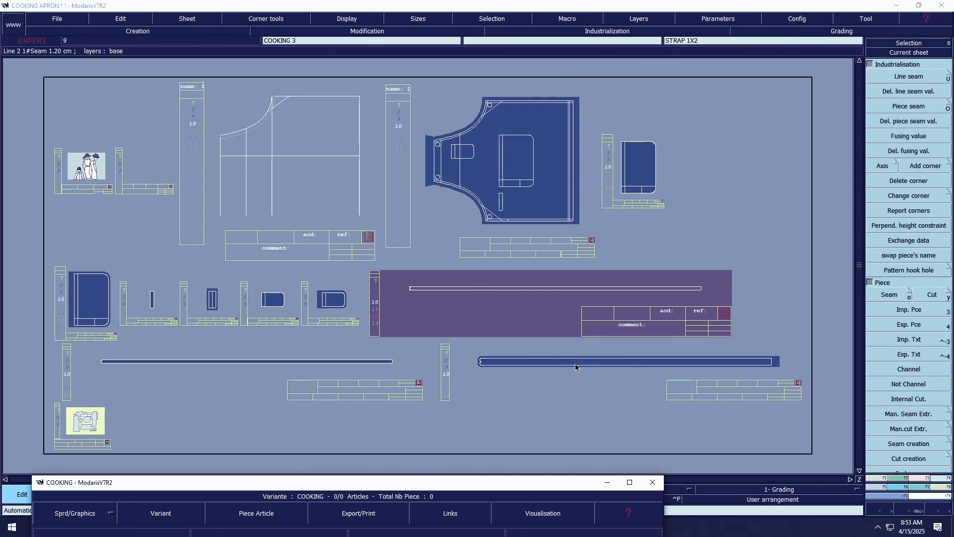
key("i")
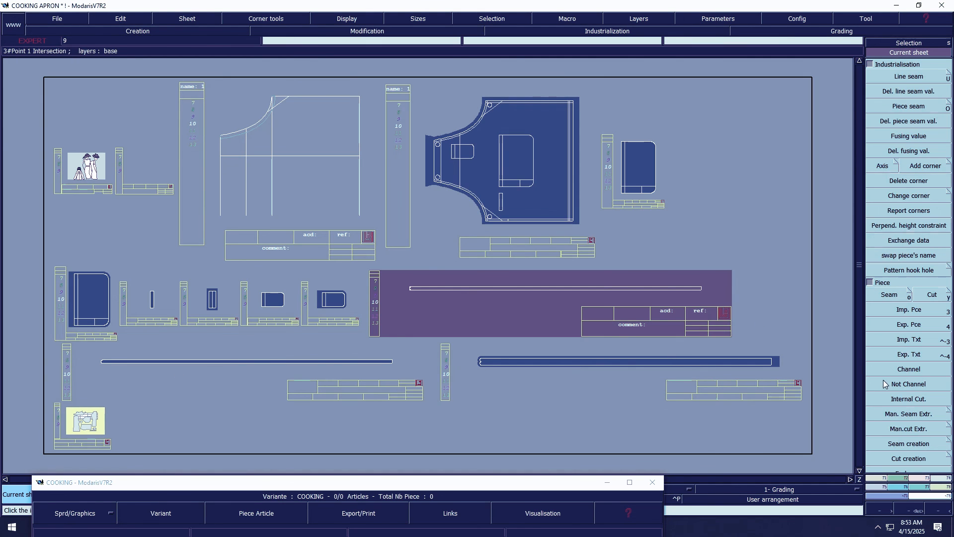